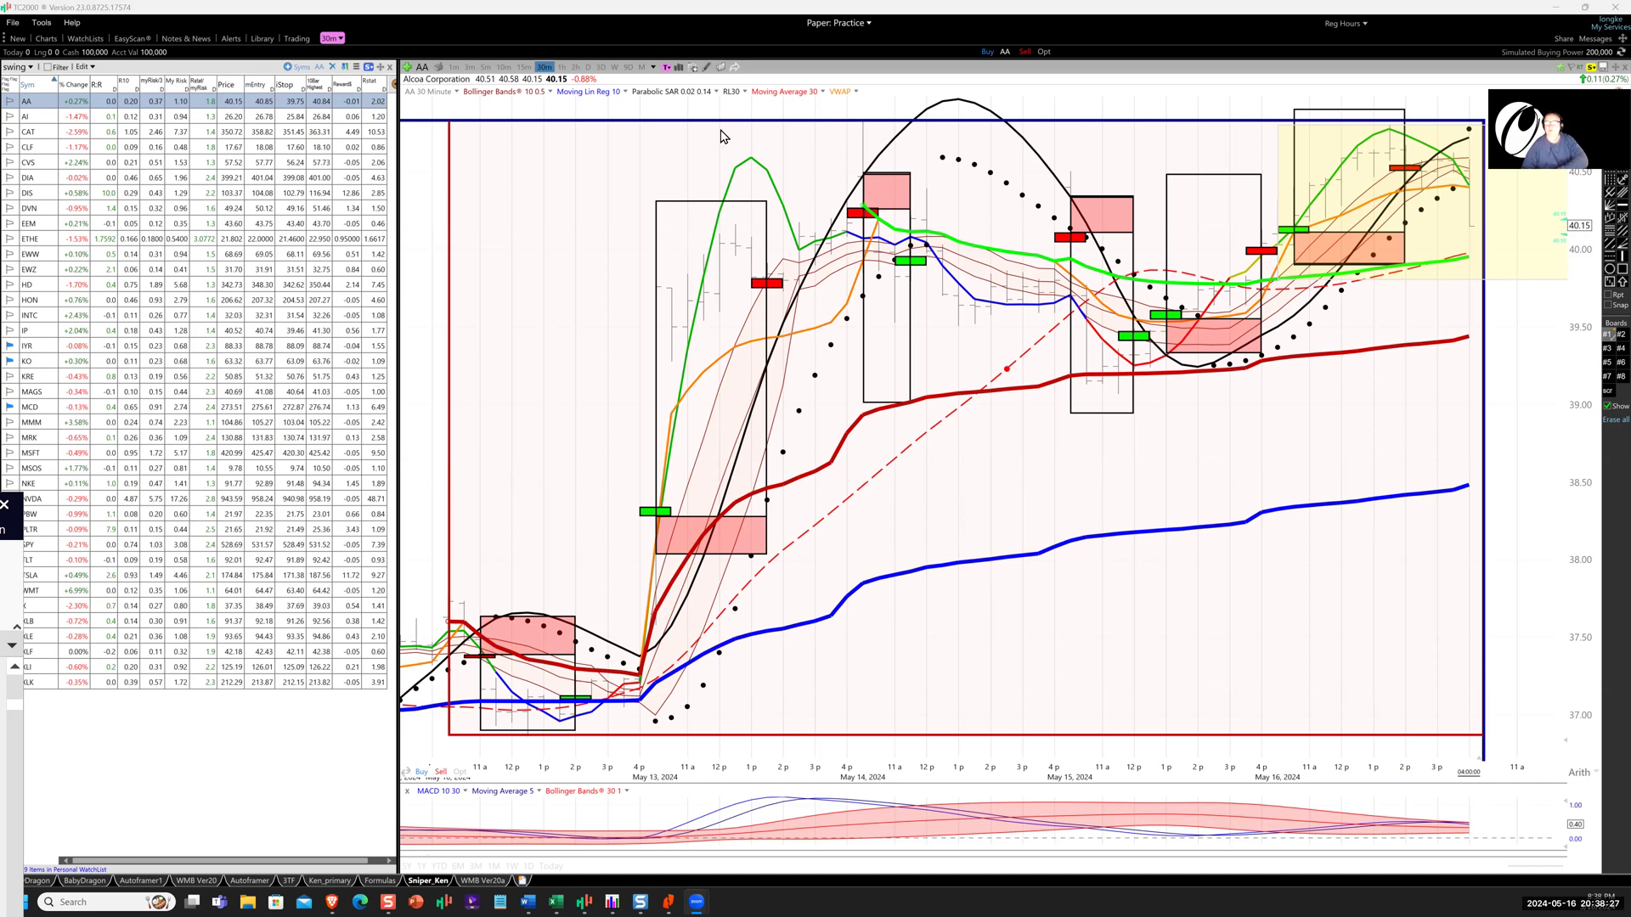
Bring TC2000 forward and open the RL30 indicator's context menu on the AA 30-minute chart.
left_click(1160, 74)
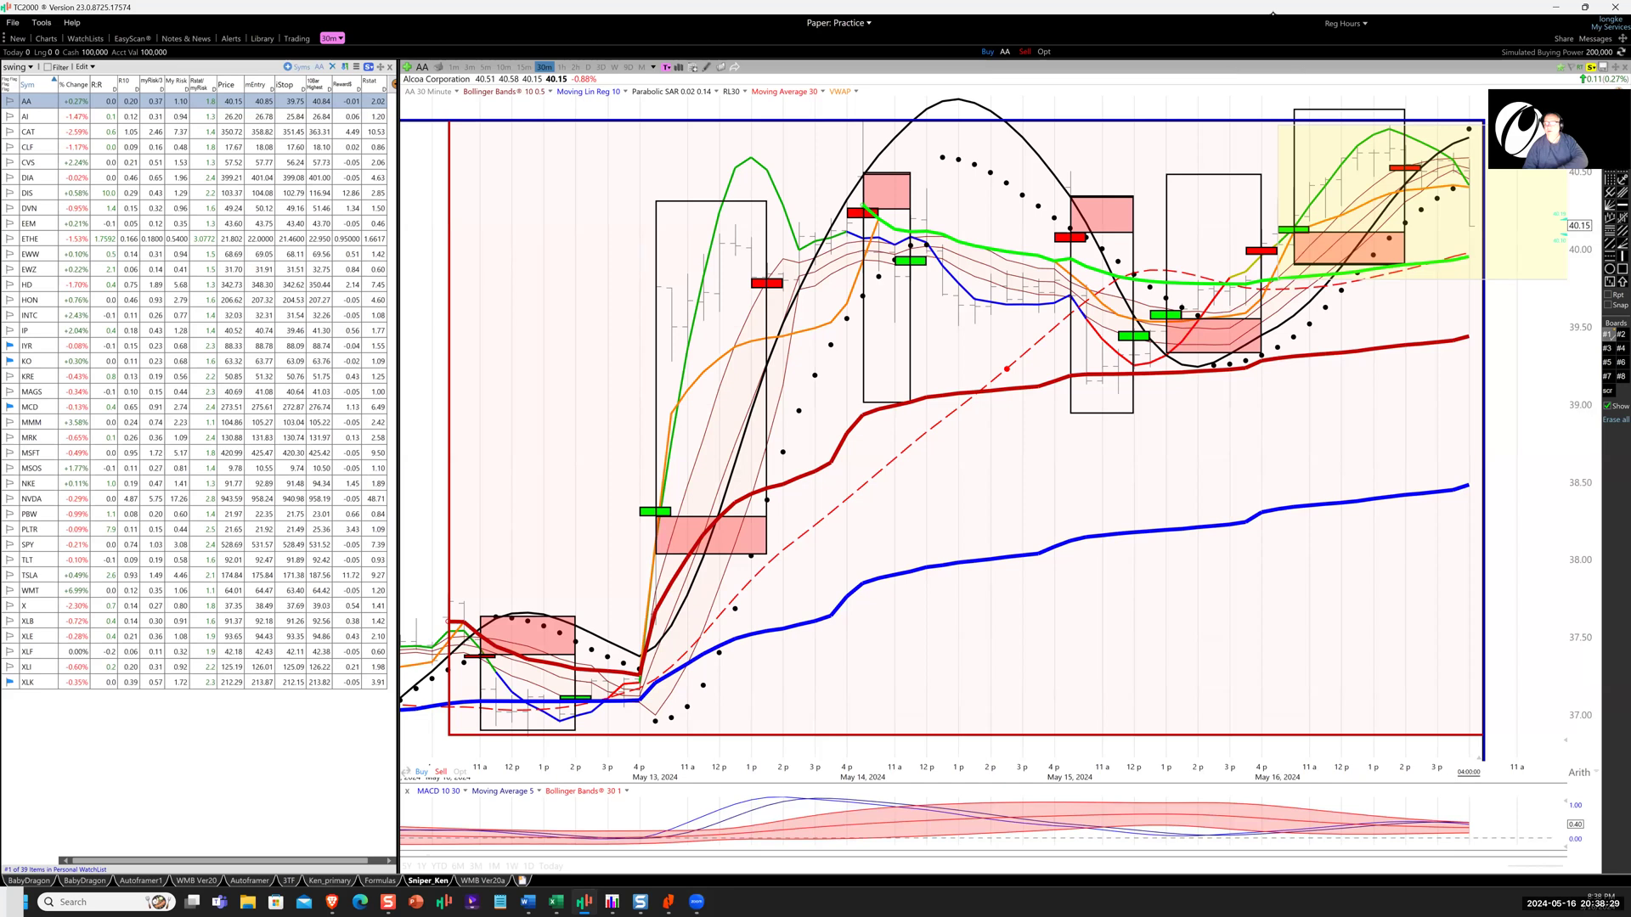
right_click(729, 92)
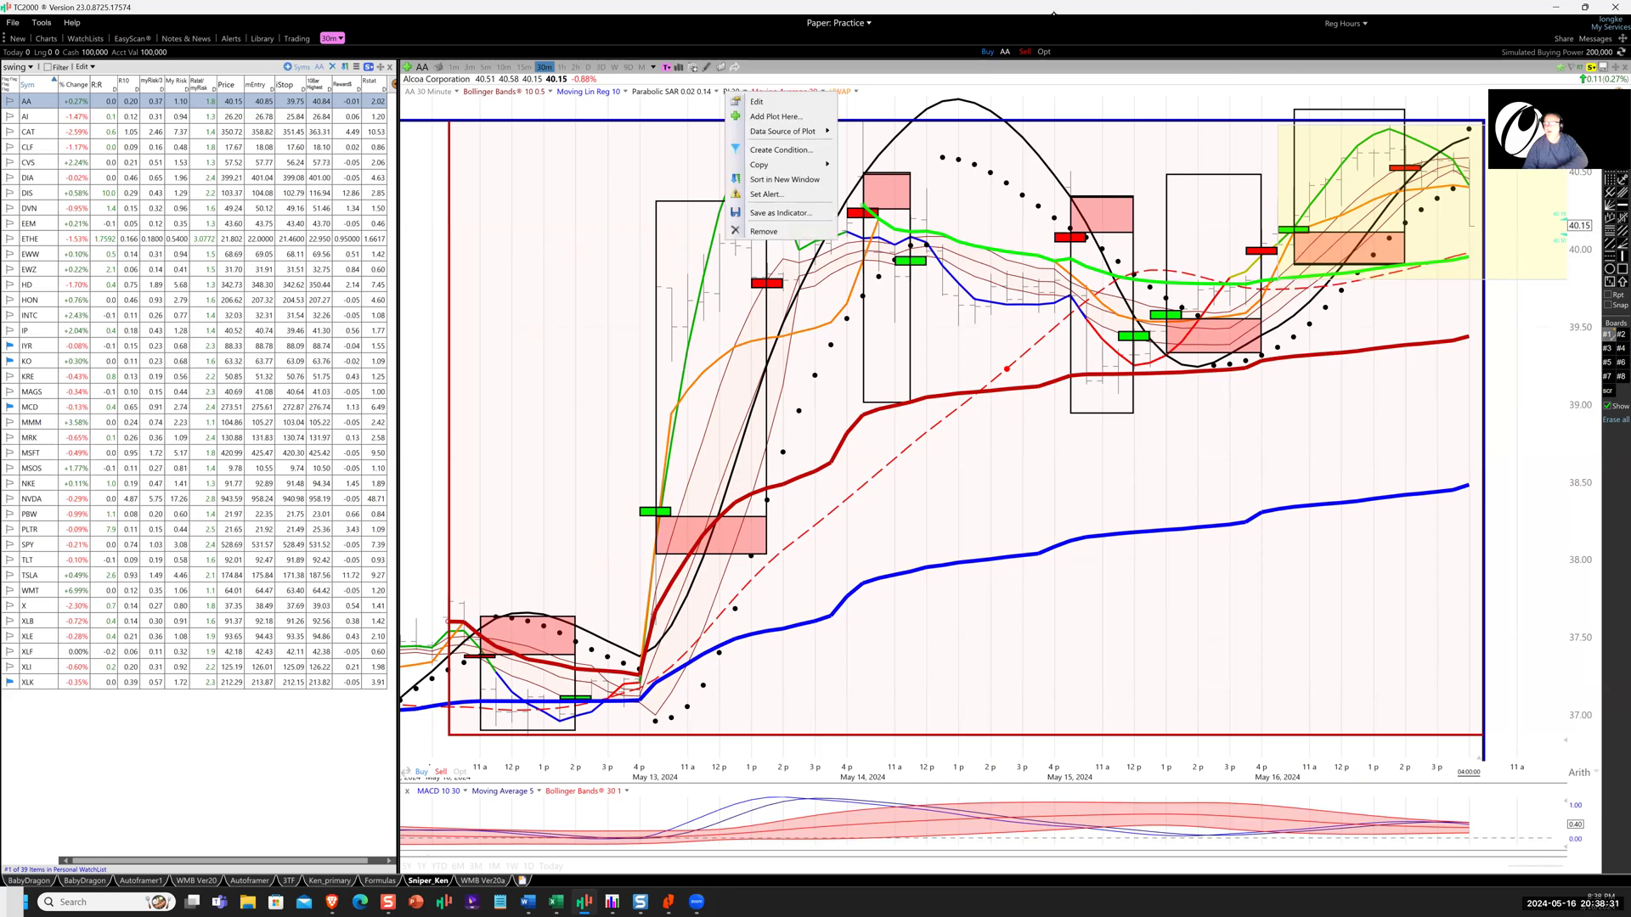
Handwrite a circled 'AA' with '30 min' beneath it on the chart.
mouse_move(470, 191)
left_mouse_down()
mouse_move(515, 187)
mouse_move(510, 159)
left_mouse_up()
mouse_move(520, 188)
left_mouse_down()
mouse_move(550, 146)
mouse_move(556, 192)
left_mouse_up()
mouse_move(533, 176)
left_mouse_down()
mouse_move(595, 174)
mouse_move(586, 127)
left_mouse_up()
mouse_move(461, 275)
left_mouse_down()
mouse_move(475, 272)
mouse_move(453, 323)
left_mouse_up()
mouse_move(512, 274)
left_mouse_down()
mouse_move(496, 310)
mouse_move(501, 272)
left_mouse_up()
mouse_move(540, 276)
left_mouse_down()
mouse_move(595, 293)
mouse_move(613, 244)
left_mouse_up()
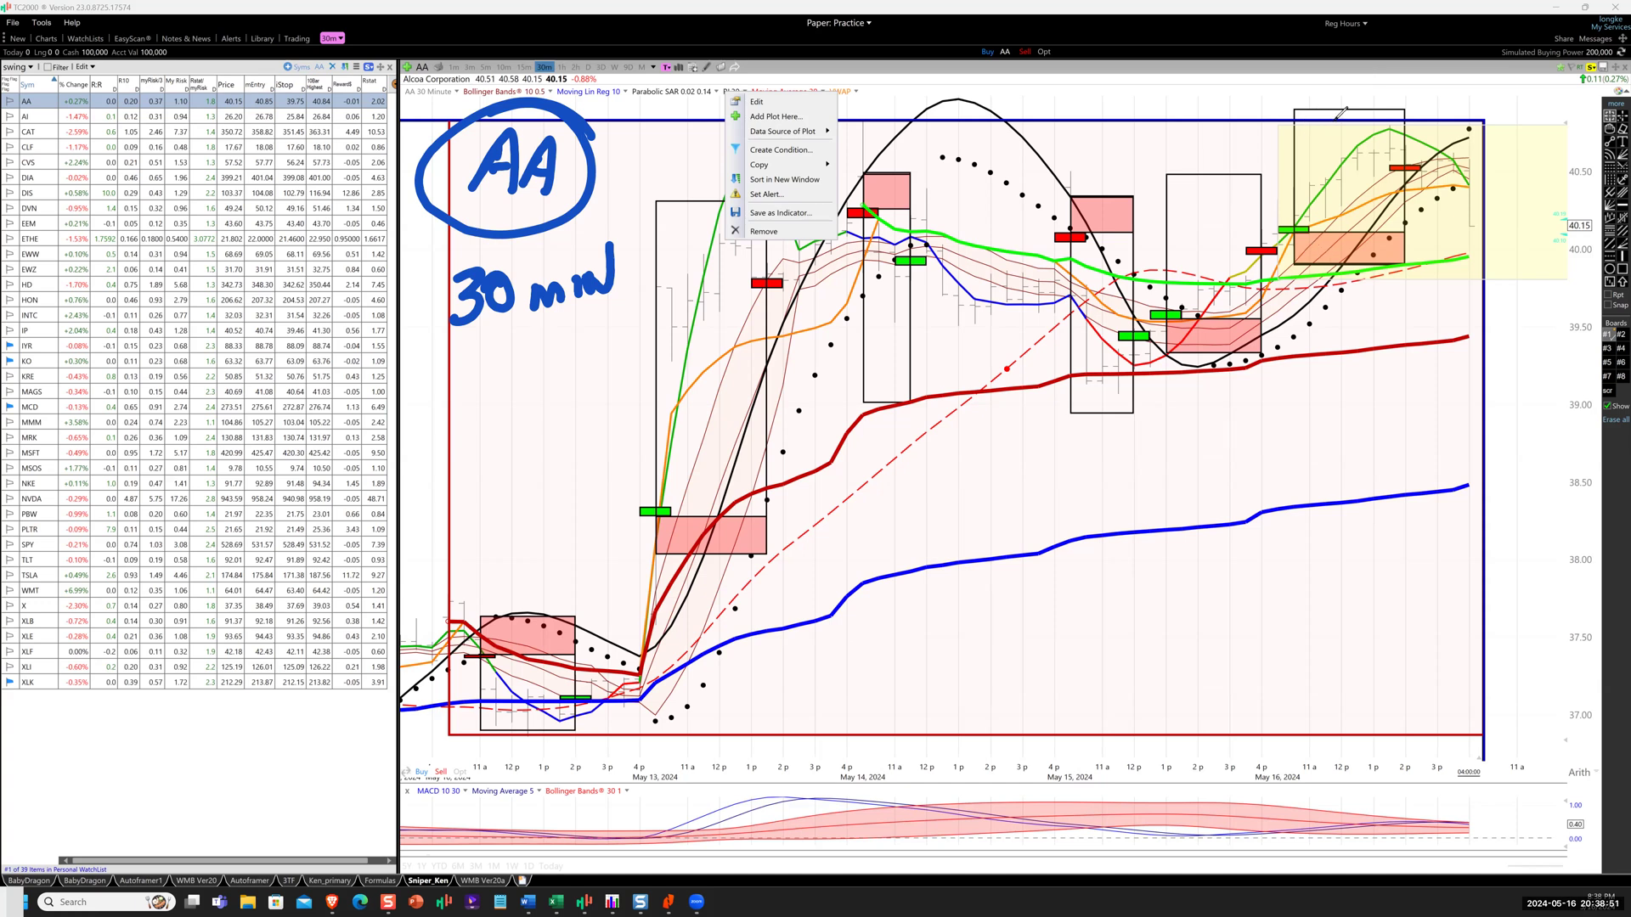
Circle the latest session's yellow box and mark the chart range's edges.
mouse_move(1336, 117)
left_mouse_down()
mouse_move(1274, 125)
mouse_move(1279, 280)
mouse_move(1499, 296)
mouse_move(1518, 199)
mouse_move(1495, 120)
mouse_move(1285, 134)
left_mouse_up()
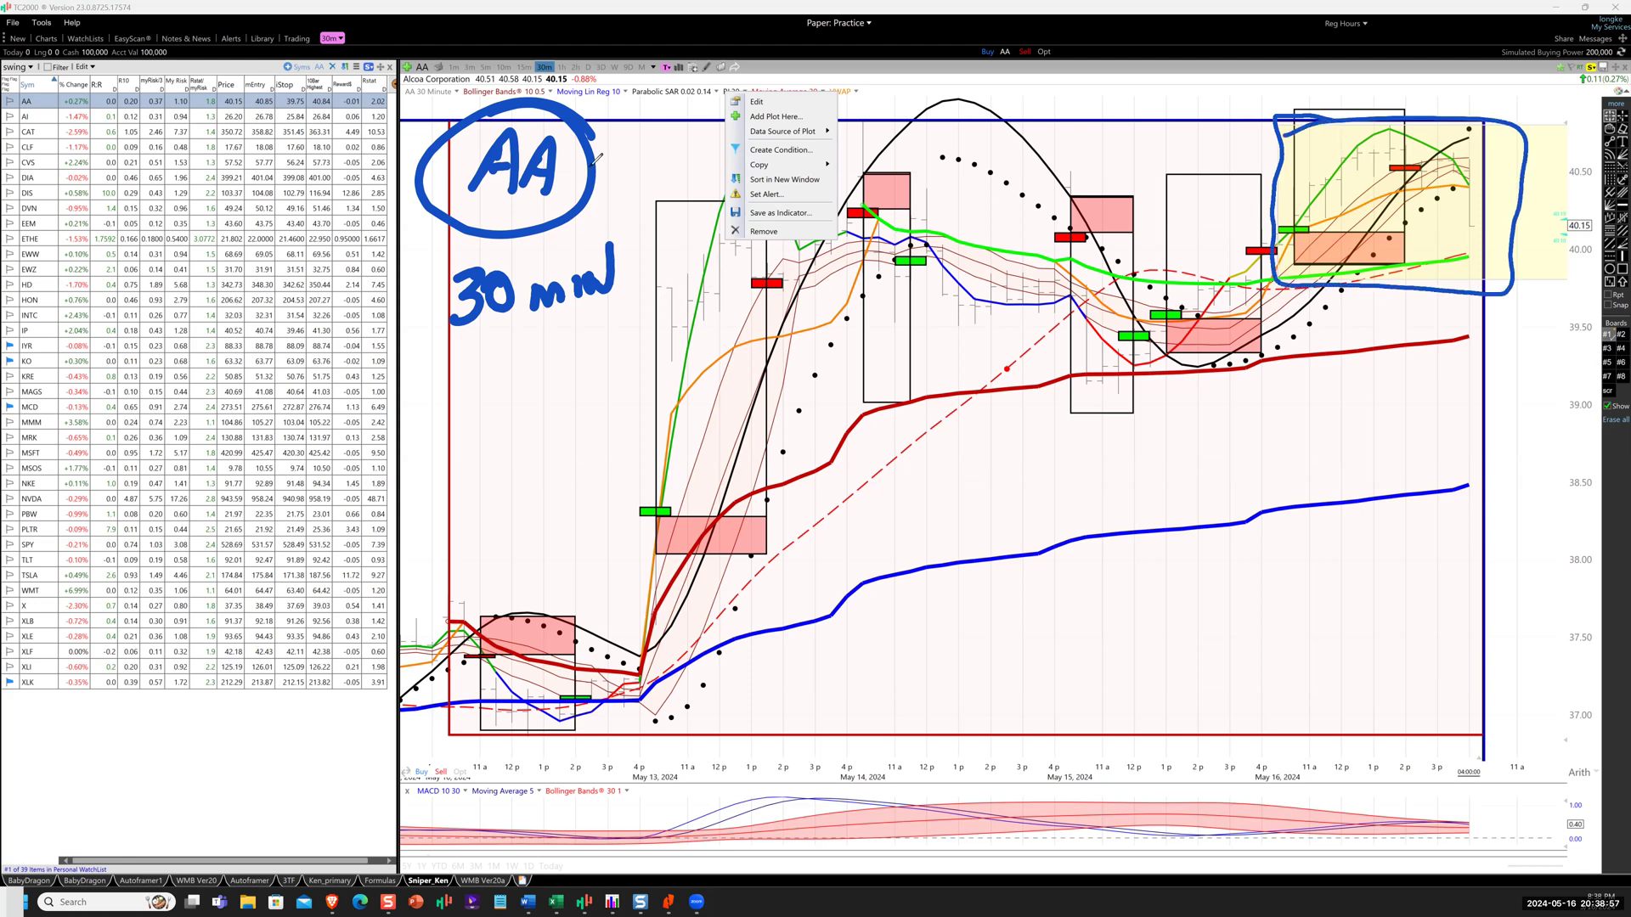
mouse_move(477, 108)
left_mouse_down()
mouse_move(416, 112)
mouse_move(406, 248)
left_mouse_up()
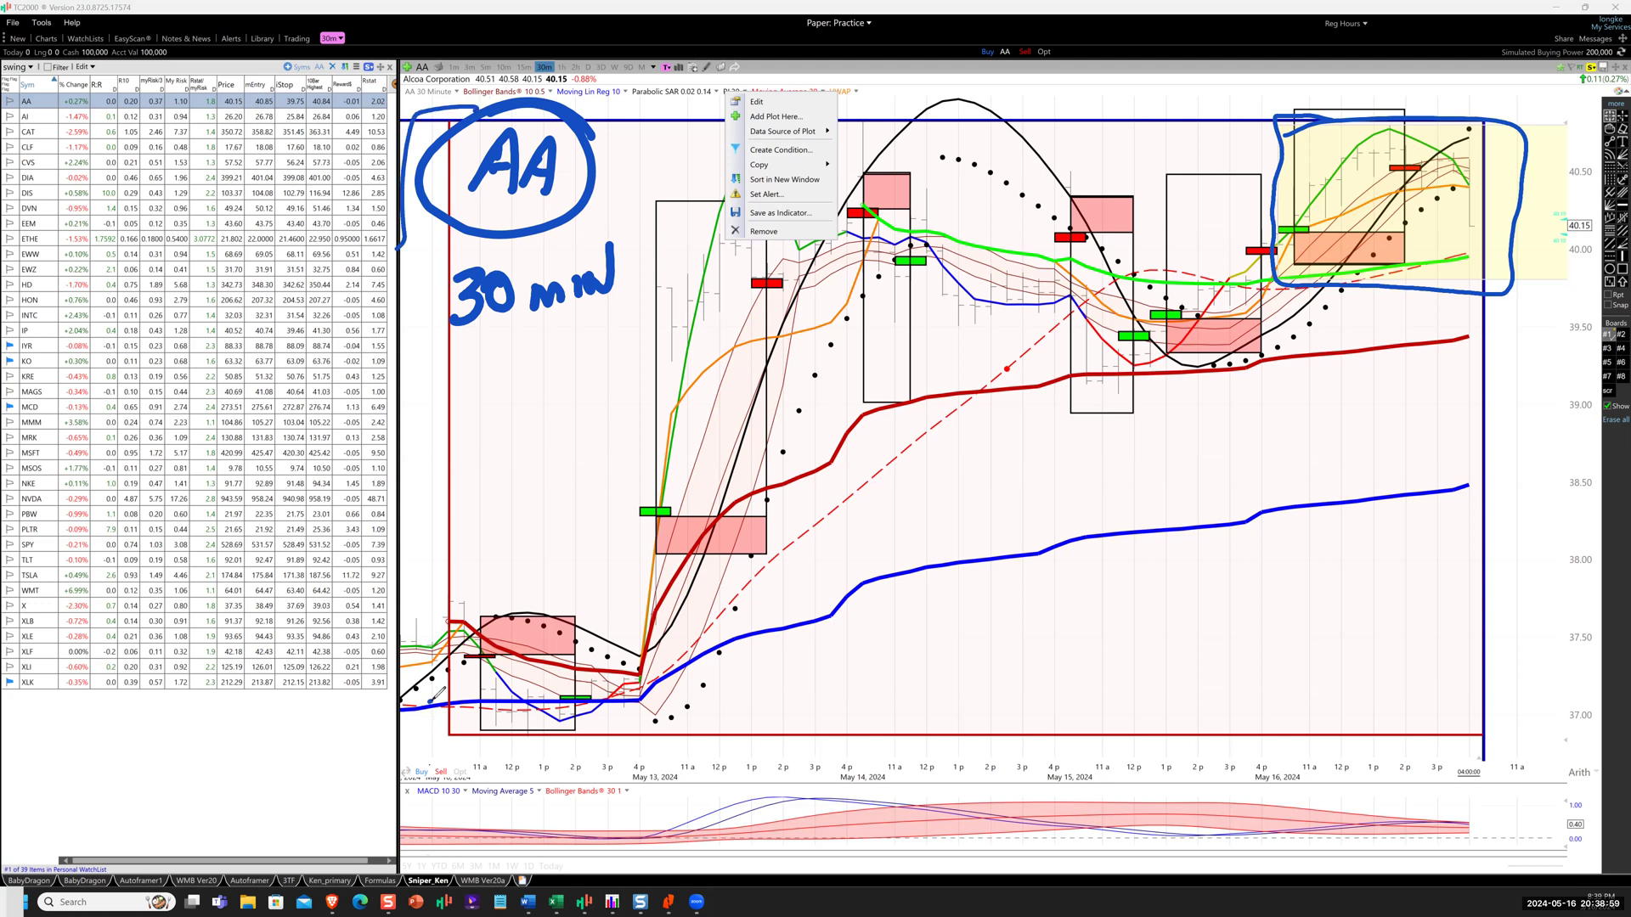
left_click_drag(429, 701, 476, 760)
mouse_move(1461, 741)
left_mouse_down()
mouse_move(1512, 752)
mouse_move(1511, 702)
left_mouse_up()
Label the blue line '10d AVWAP' and start the '95d AVWAP' label under the red line.
left_click_drag(966, 580, 961, 603)
left_click_drag(993, 587, 1004, 600)
left_click_drag(1027, 567, 1024, 603)
mouse_move(1094, 556)
left_mouse_down()
mouse_move(1078, 594)
mouse_move(1098, 571)
left_mouse_up()
mouse_move(1112, 551)
left_mouse_down()
mouse_move(1121, 582)
mouse_move(1132, 548)
left_mouse_up()
mouse_move(1138, 548)
left_mouse_down()
mouse_move(1155, 577)
mouse_move(1168, 554)
left_mouse_up()
mouse_move(1175, 576)
left_mouse_down()
mouse_move(1189, 548)
mouse_move(1198, 575)
left_mouse_up()
left_click_drag(1181, 565, 1223, 540)
left_click_drag(1223, 540, 1213, 556)
mouse_move(1325, 384)
left_mouse_down()
mouse_move(1308, 416)
mouse_move(1366, 371)
mouse_move(1439, 405)
mouse_move(1444, 378)
mouse_move(1463, 400)
mouse_move(1537, 371)
left_mouse_up()
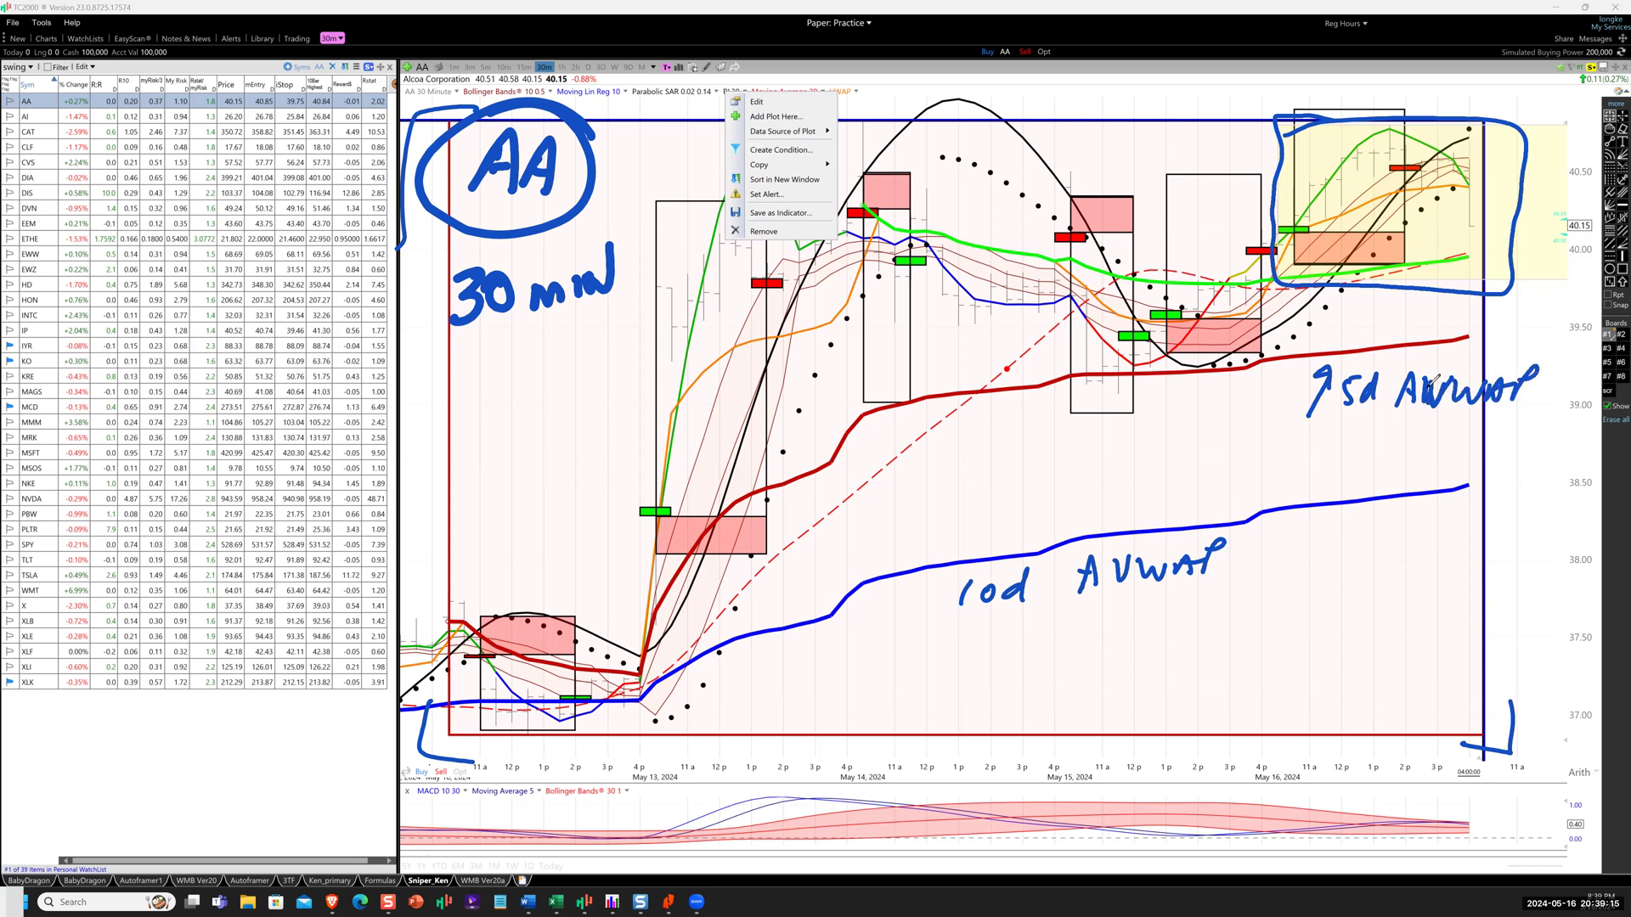
Write '3d' beside the May 14 peak and trace the rise after May 13 4p.
left_click(866, 203)
left_click_drag(1479, 244, 1473, 250)
left_click_drag(948, 202, 948, 227)
left_click_drag(977, 215, 985, 205)
mouse_move(641, 637)
left_mouse_down()
mouse_move(682, 394)
mouse_move(832, 311)
mouse_move(867, 232)
left_mouse_up()
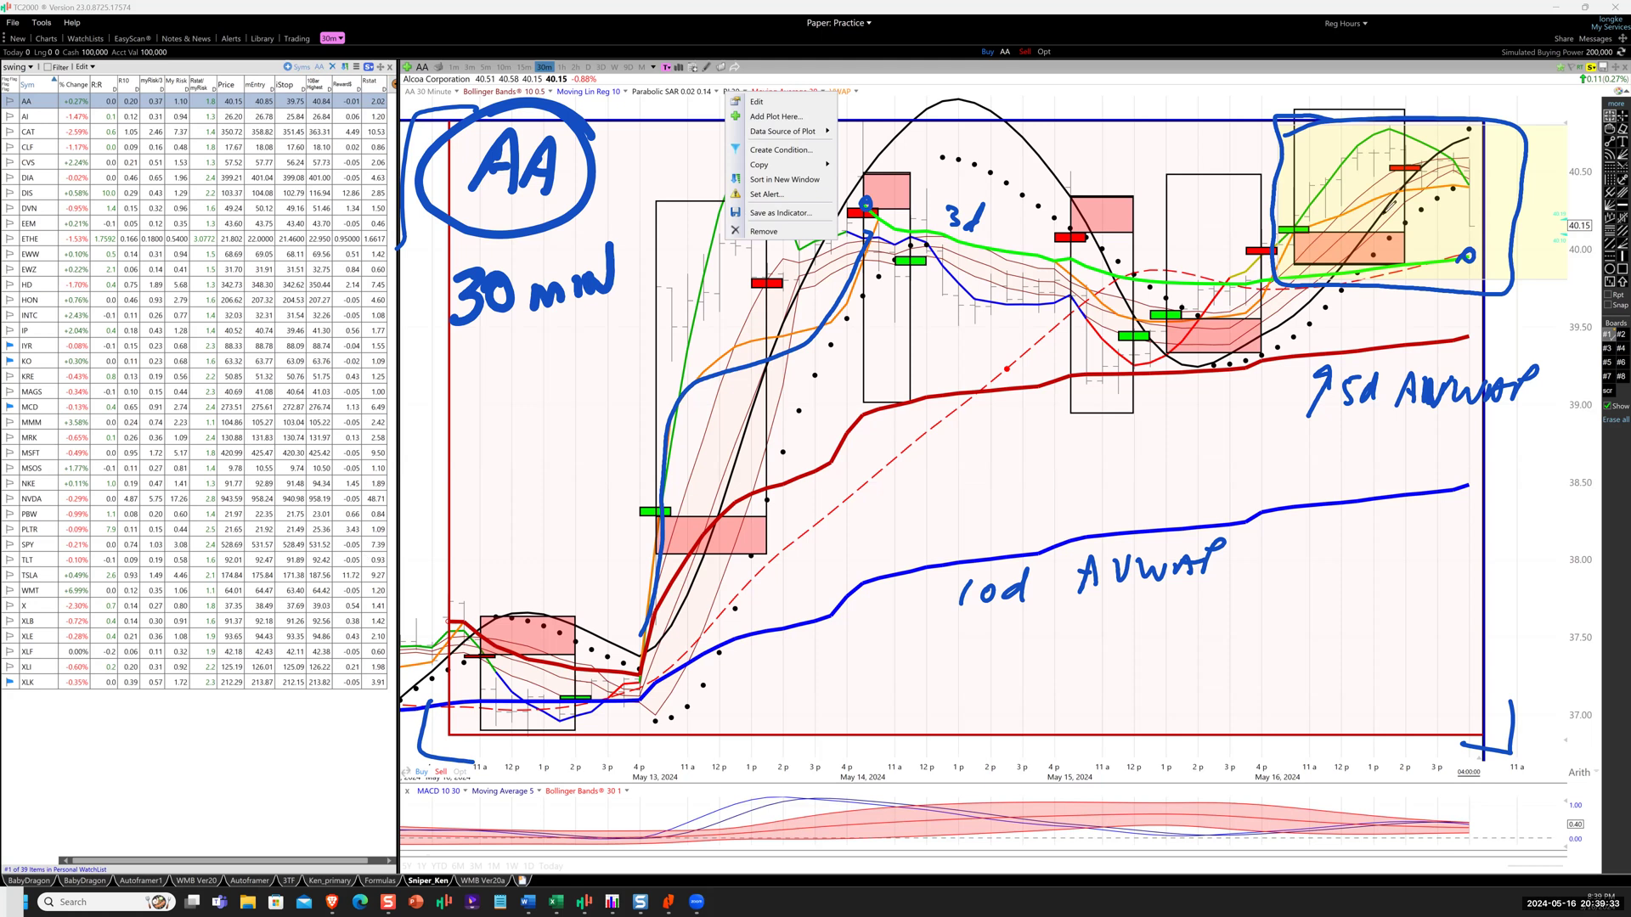
Arrow and circle the green entry bar, circle the red exit, and write '1R'.
left_click_drag(1177, 314, 1262, 272)
mouse_move(1311, 213)
left_mouse_down()
mouse_move(1238, 244)
mouse_move(1390, 136)
left_mouse_up()
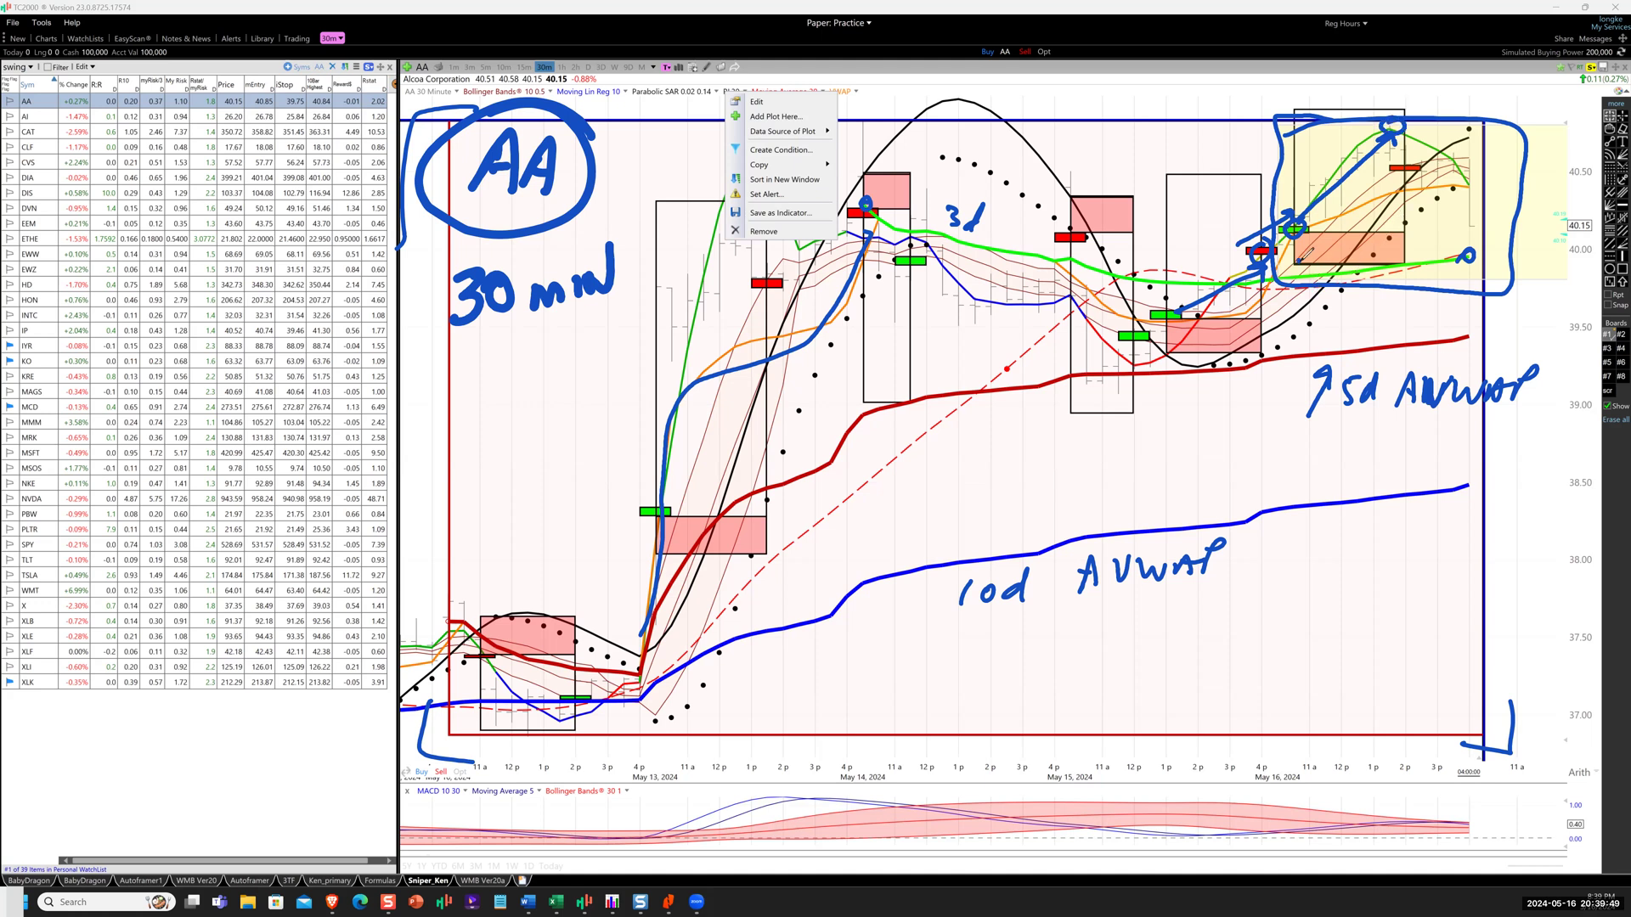
left_click_drag(1300, 263, 1346, 262)
left_click_drag(1408, 155, 1471, 227)
left_click_drag(1481, 213, 1503, 228)
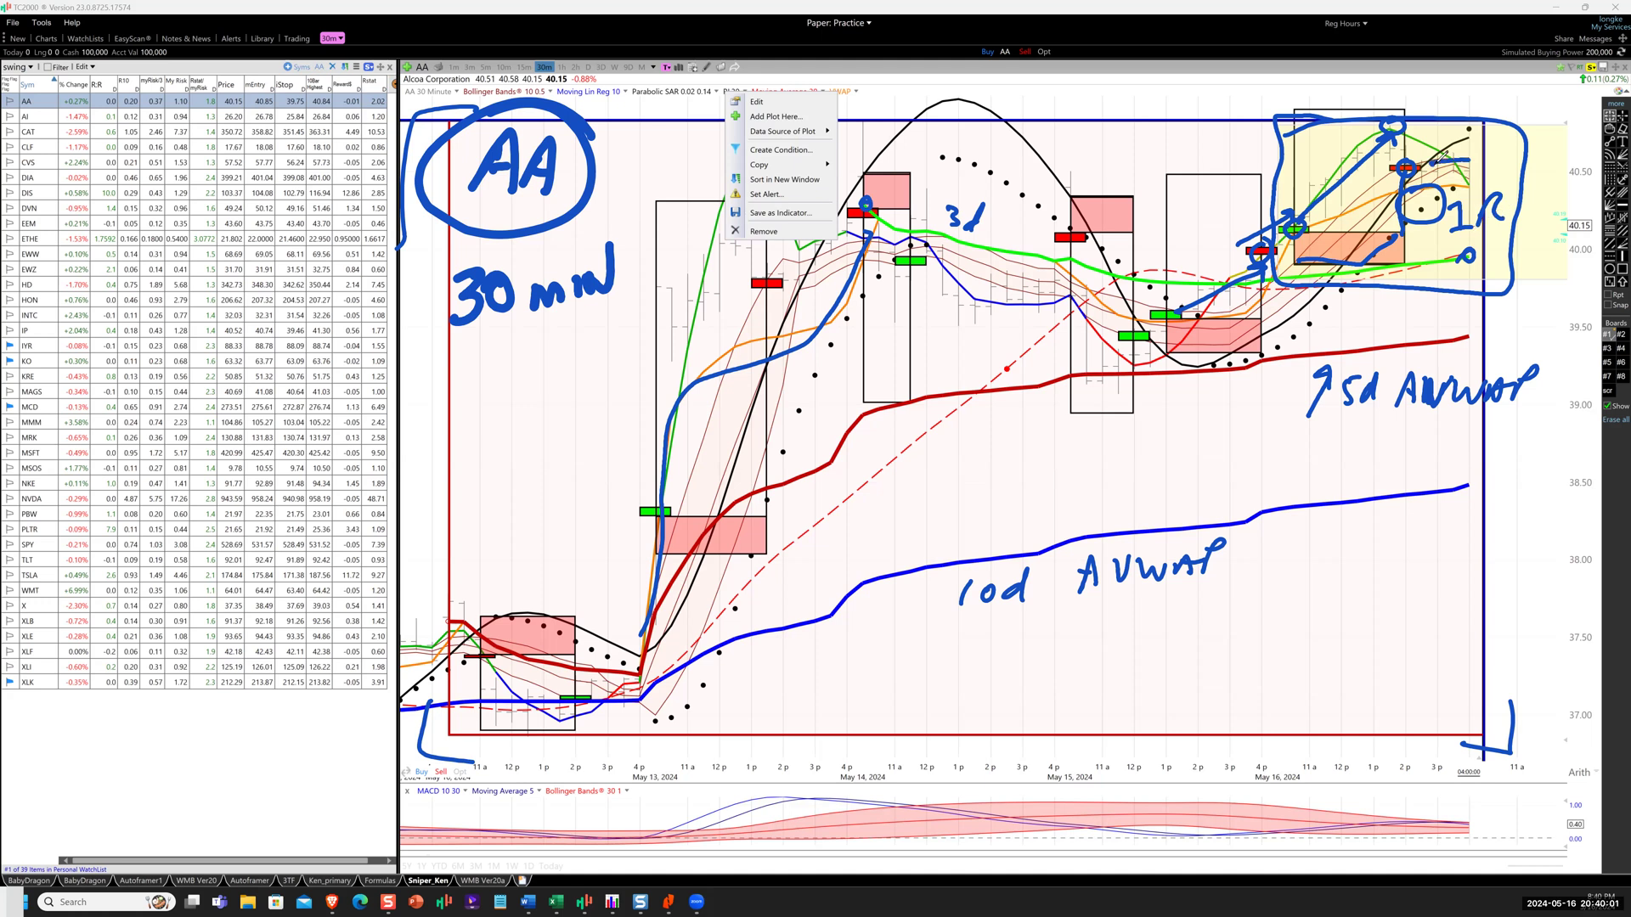
mouse_move(1474, 161)
left_mouse_down()
mouse_move(1479, 198)
mouse_move(1567, 231)
left_mouse_up()
Clear the AA ink and step through the watchlist to the CAT chart.
key("Escape")
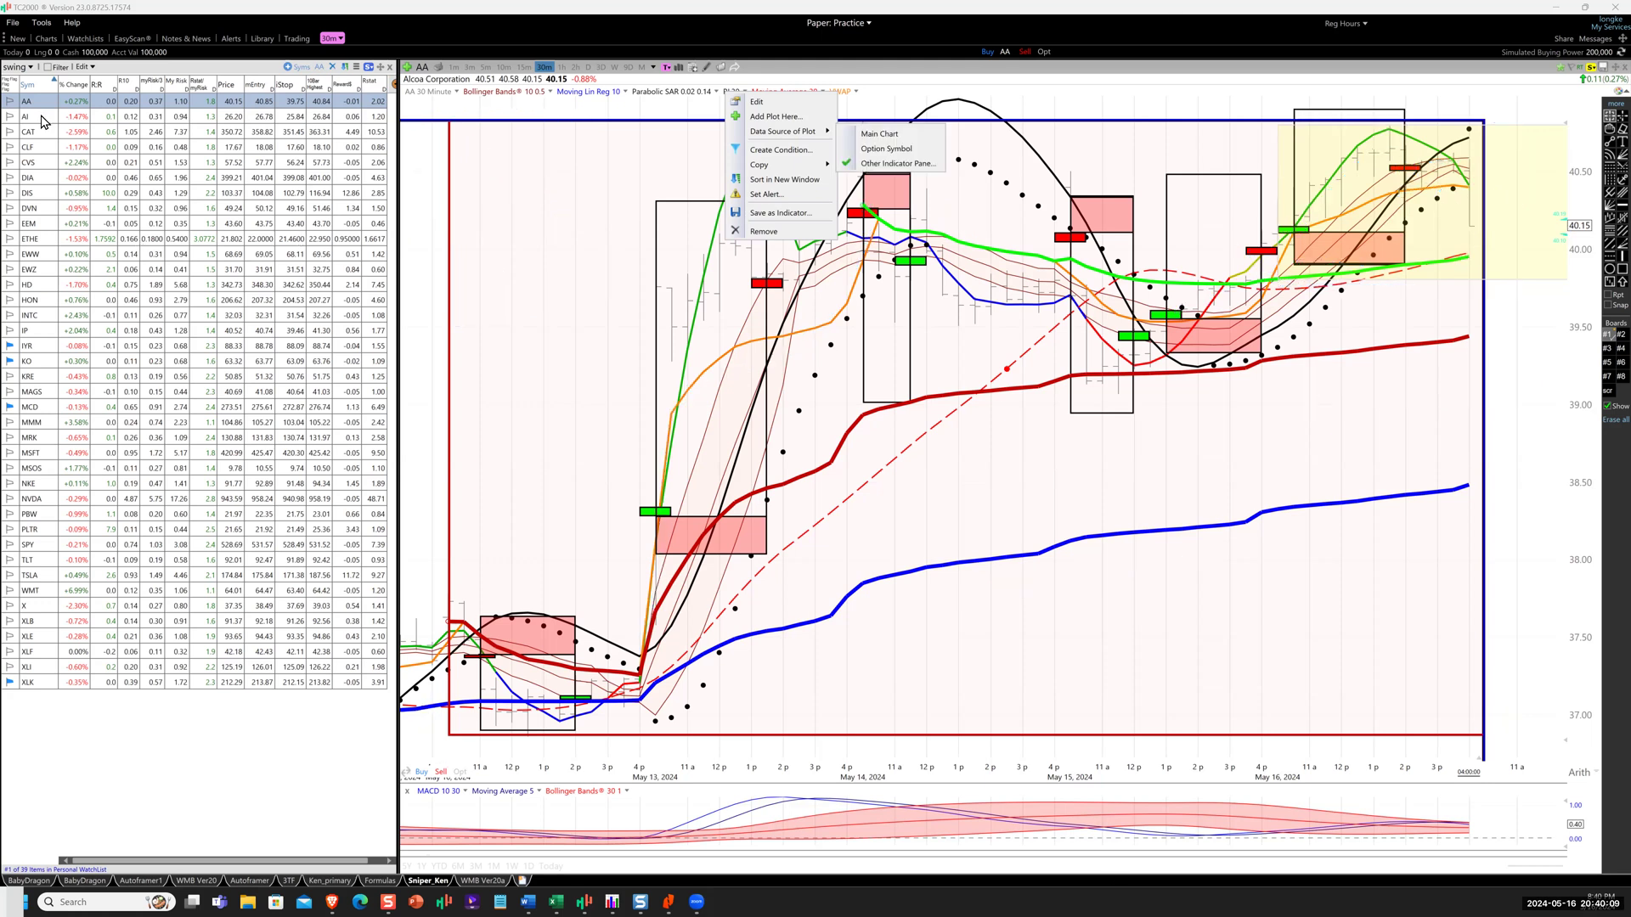
left_click(42, 121)
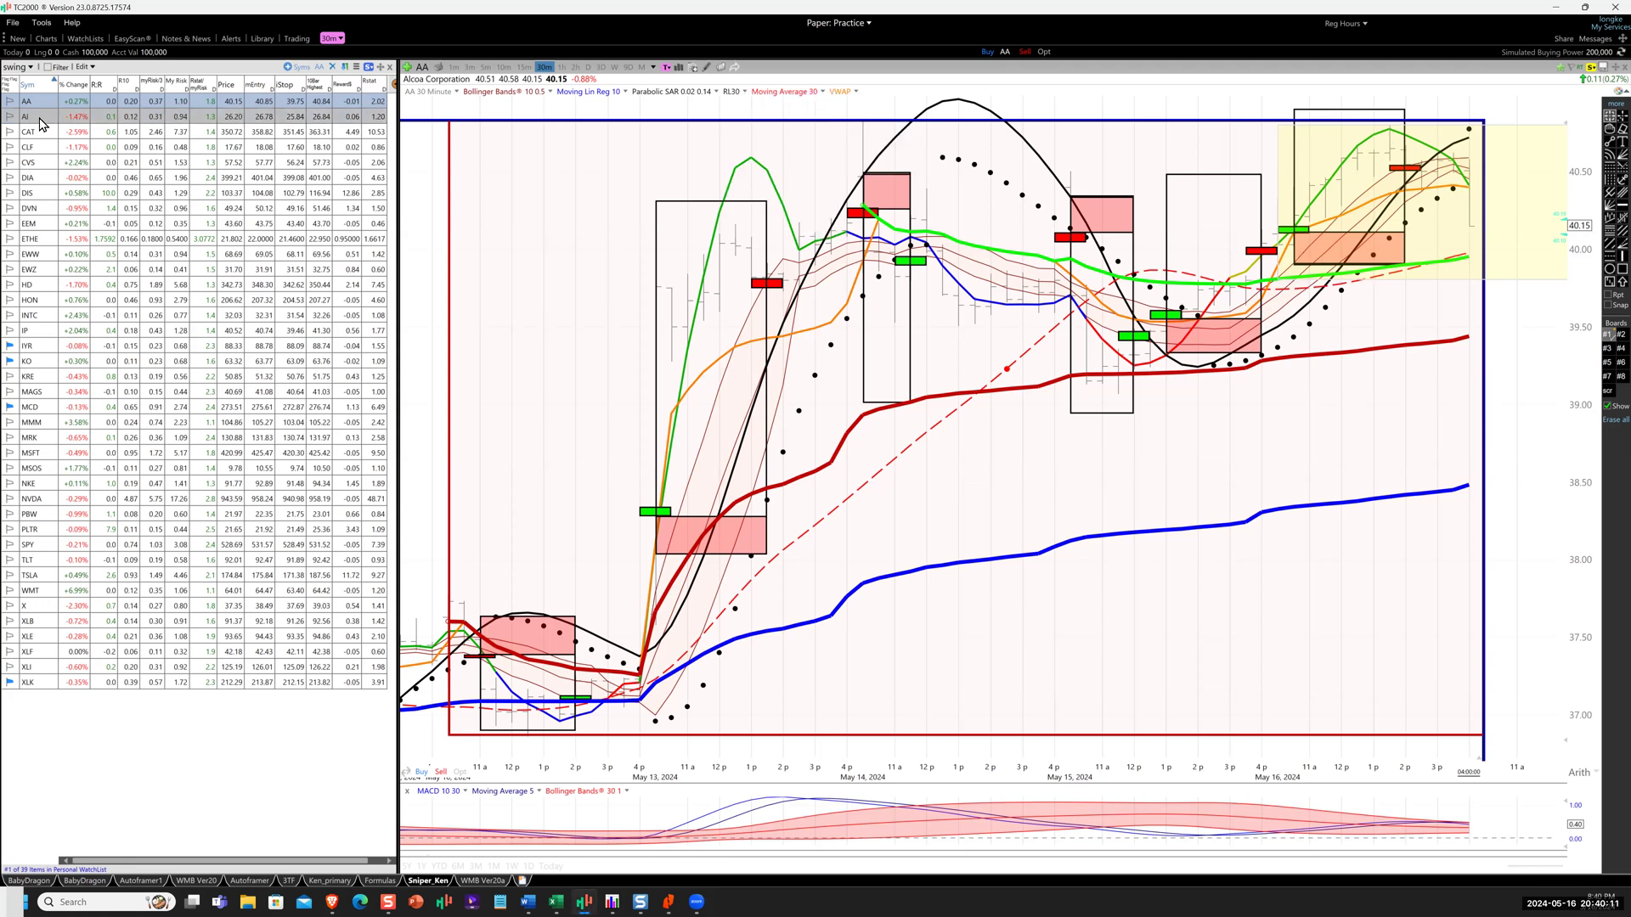
key("space")
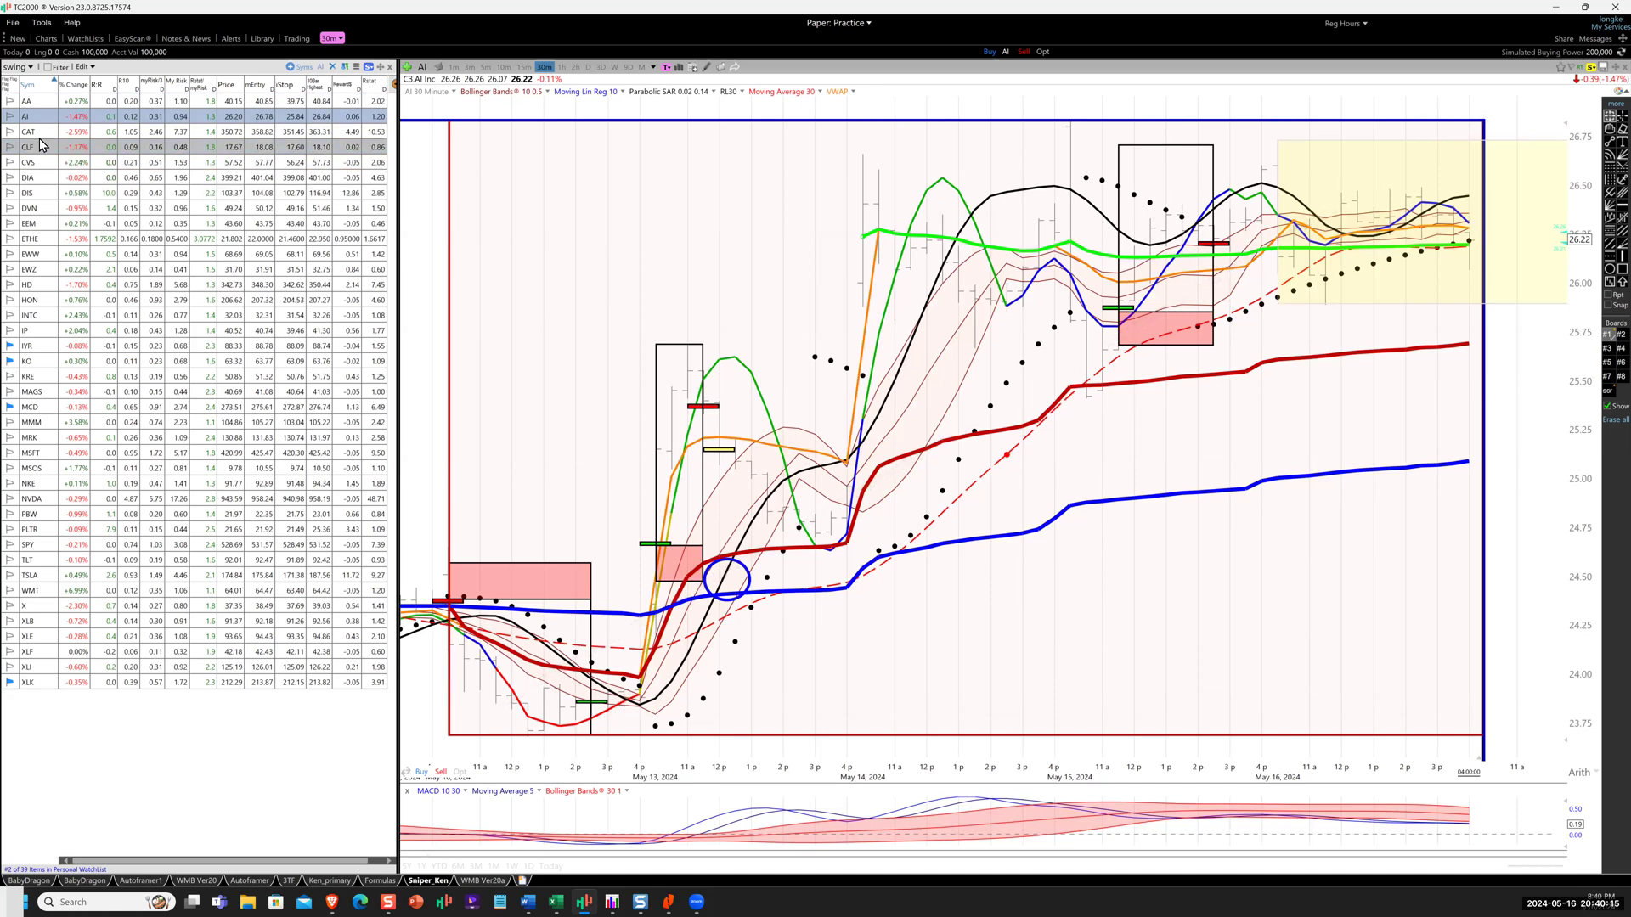
key("space")
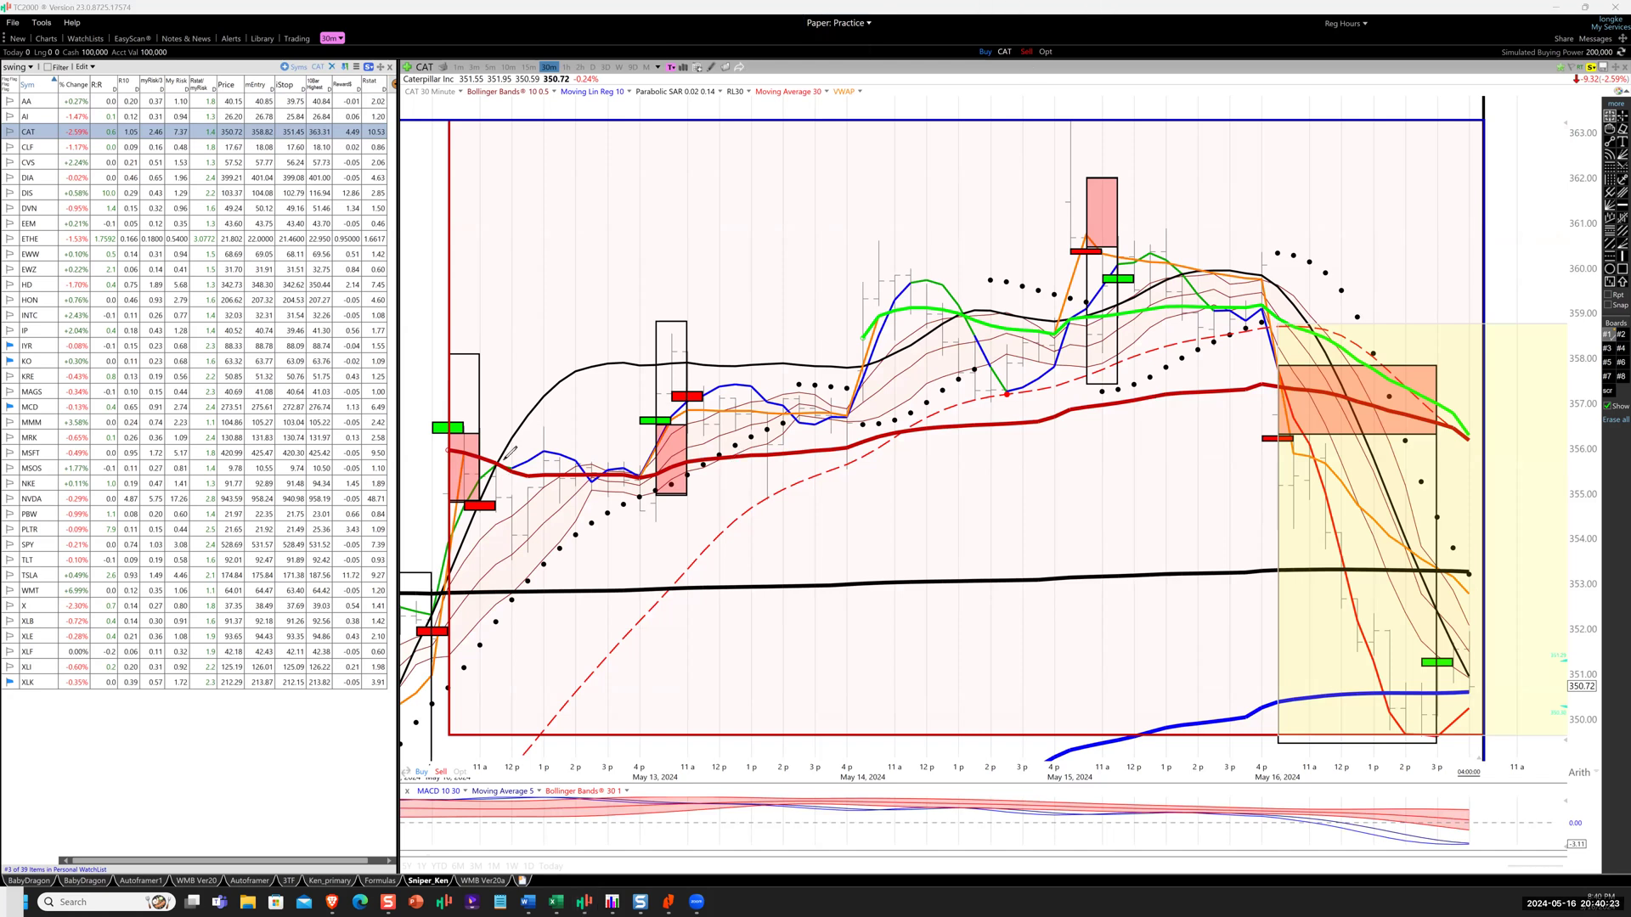
Trace the CAT price trend, draw a cross with a long arrow, and a circled minus.
mouse_move(491, 455)
left_mouse_down()
mouse_move(624, 470)
mouse_move(1295, 382)
mouse_move(1607, 375)
left_mouse_up()
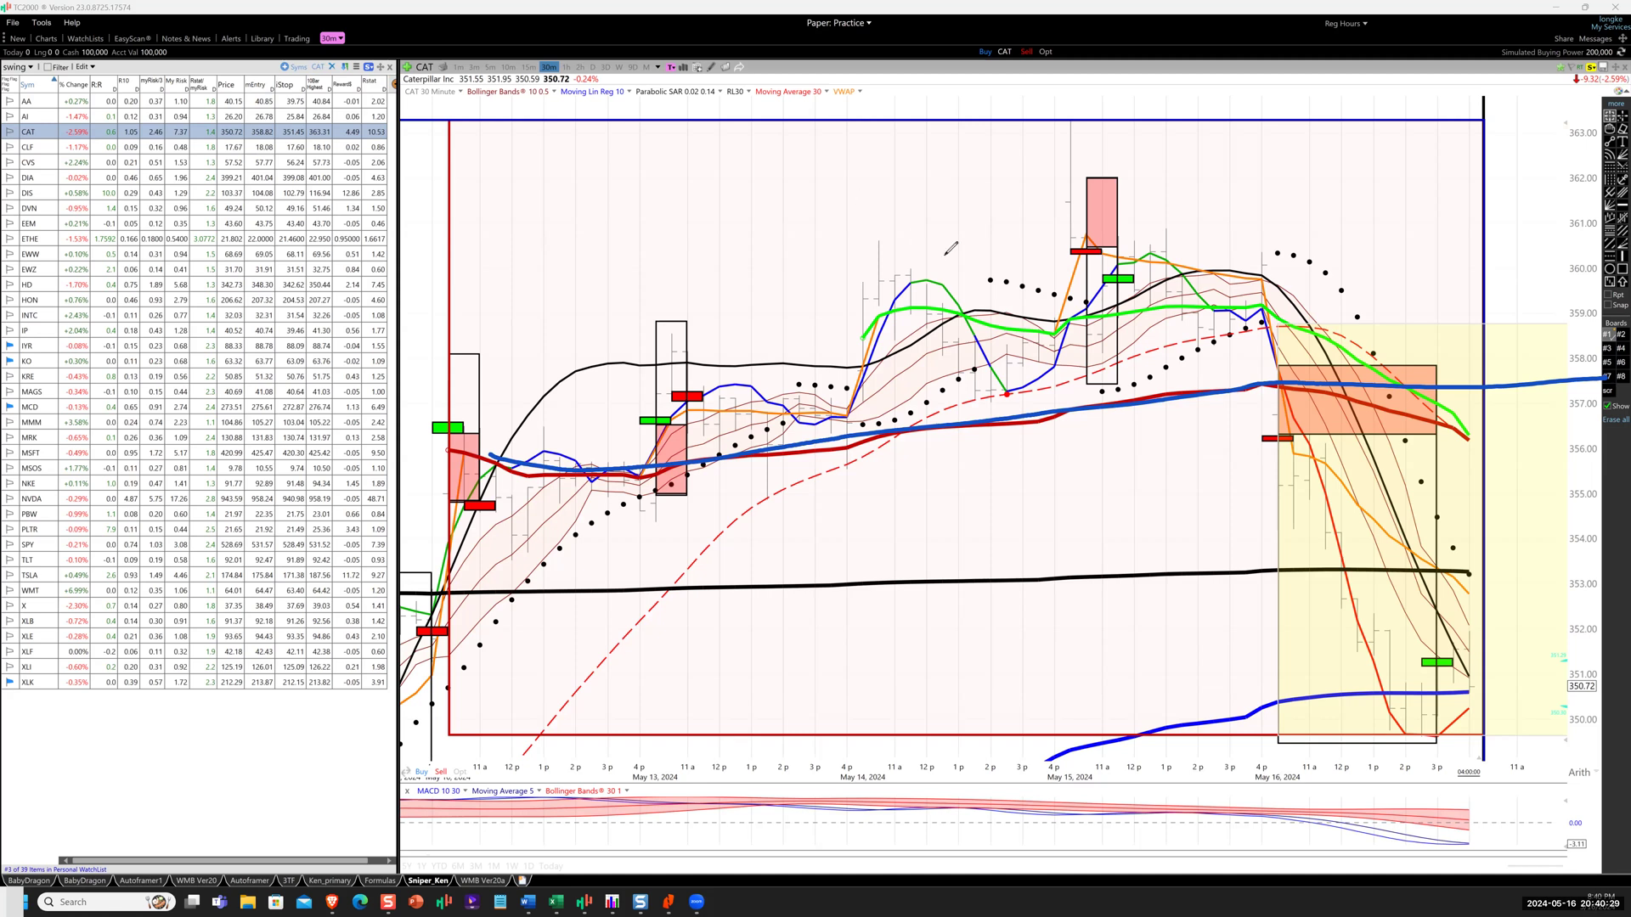
left_click_drag(976, 183, 968, 298)
left_click_drag(917, 251, 1017, 226)
left_click_drag(939, 351, 1229, 116)
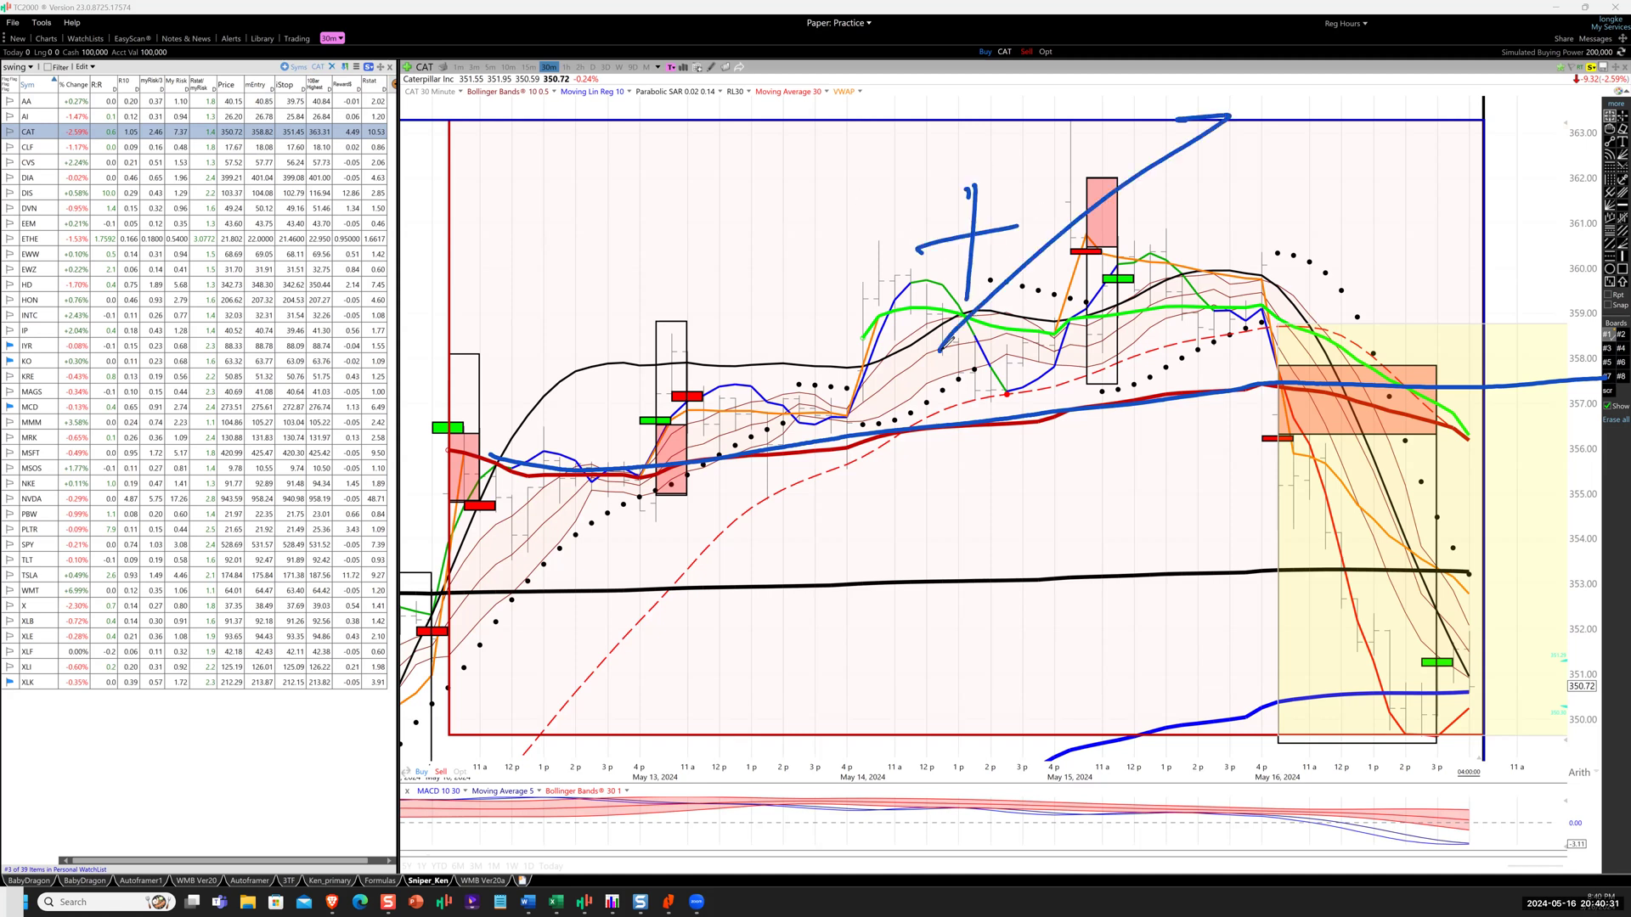
left_click(1006, 442)
left_click_drag(970, 488, 1025, 486)
mouse_move(1017, 431)
left_mouse_down()
mouse_move(945, 517)
mouse_move(1035, 435)
mouse_move(1186, 531)
mouse_move(1151, 548)
left_mouse_up()
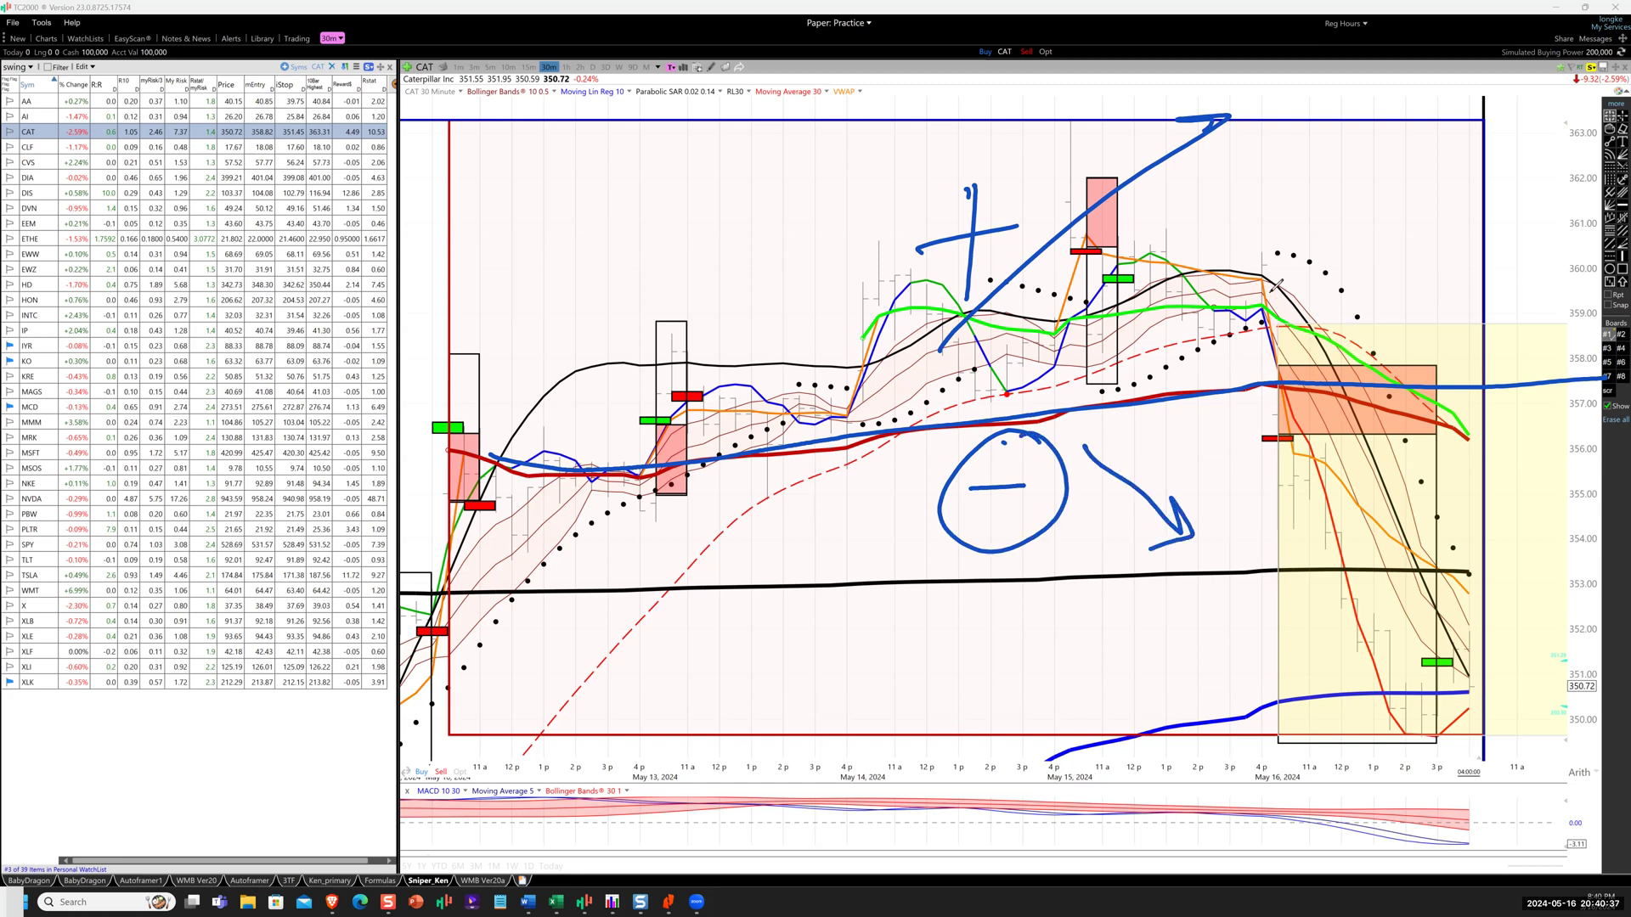
Circle the peak, drop a line below it, and hatch the orange box.
mouse_move(1272, 261)
left_mouse_down()
mouse_move(1248, 280)
mouse_move(1245, 418)
mouse_move(1291, 390)
mouse_move(1435, 384)
left_mouse_up()
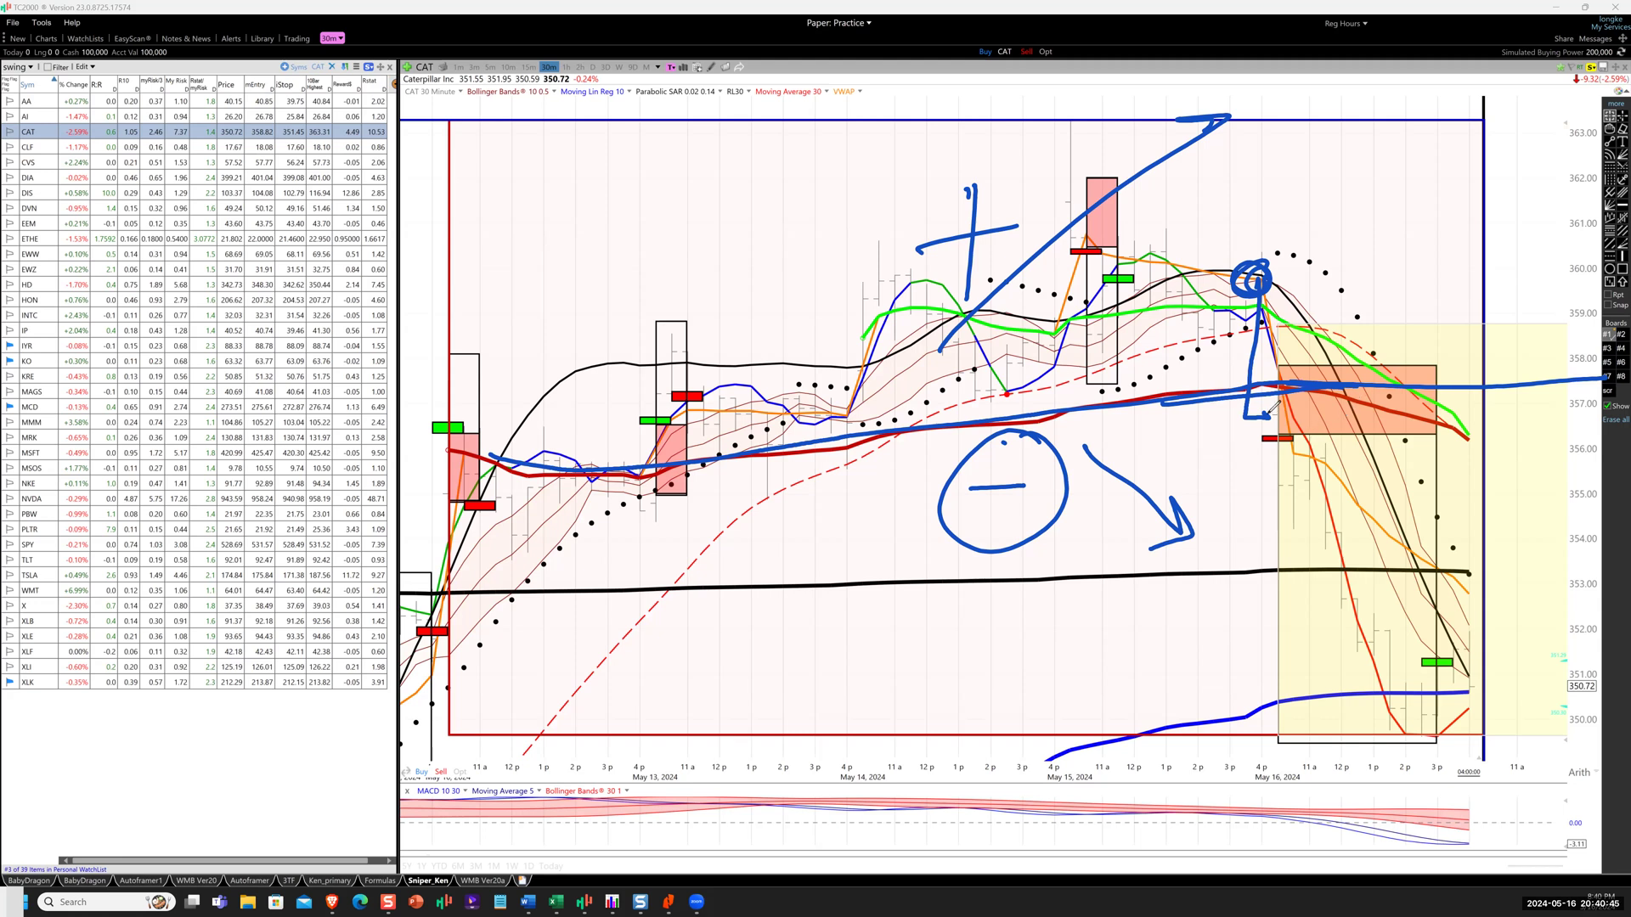
left_click_drag(1266, 414, 1281, 410)
left_click_drag(1278, 416, 1279, 456)
left_click_drag(1280, 411, 1301, 389)
mouse_move(1293, 423)
left_mouse_down()
mouse_move(1324, 386)
mouse_move(1345, 386)
left_mouse_up()
left_click_drag(1355, 415, 1377, 390)
left_click_drag(1381, 405, 1400, 392)
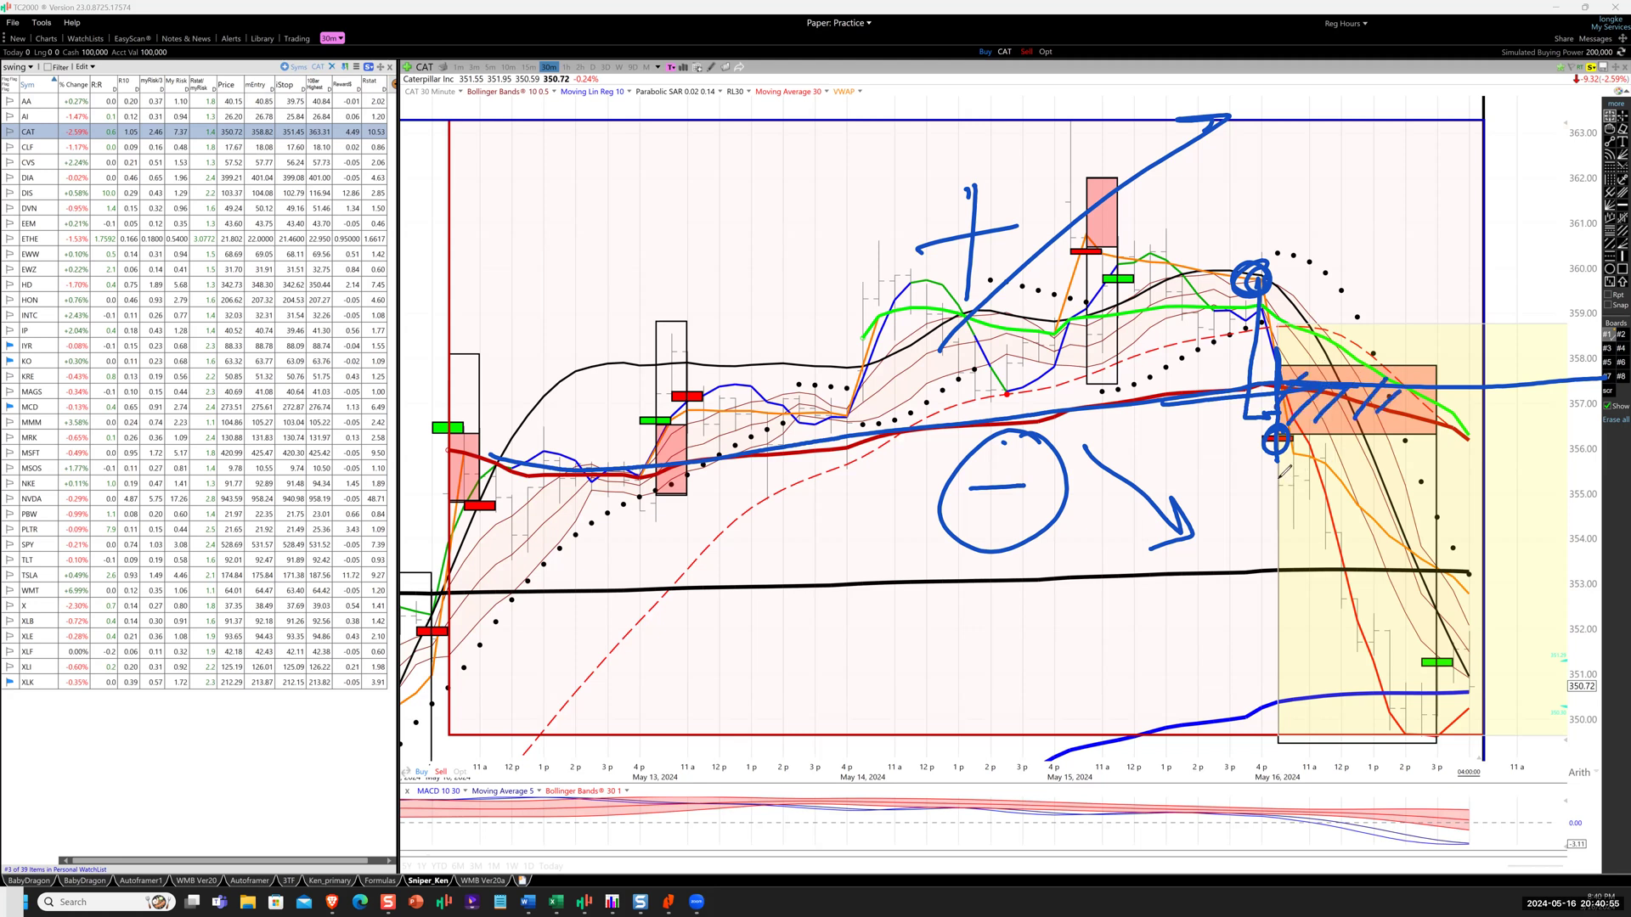
Draw down from the circled marker, circle the exit points, and write a circled '3R'.
mouse_move(1279, 463)
left_mouse_down()
mouse_move(1322, 507)
mouse_move(1374, 720)
mouse_move(1419, 742)
mouse_move(1425, 788)
mouse_move(1434, 644)
left_mouse_up()
mouse_move(1440, 361)
left_mouse_down()
mouse_move(1459, 380)
mouse_move(1418, 367)
left_mouse_up()
mouse_move(1442, 458)
left_mouse_down()
mouse_move(1444, 443)
mouse_move(1428, 474)
mouse_move(1444, 522)
mouse_move(1427, 520)
mouse_move(1448, 611)
mouse_move(1444, 586)
left_mouse_up()
mouse_move(1508, 509)
left_mouse_down()
mouse_move(1501, 553)
mouse_move(1542, 535)
mouse_move(1561, 563)
mouse_move(1520, 494)
left_mouse_up()
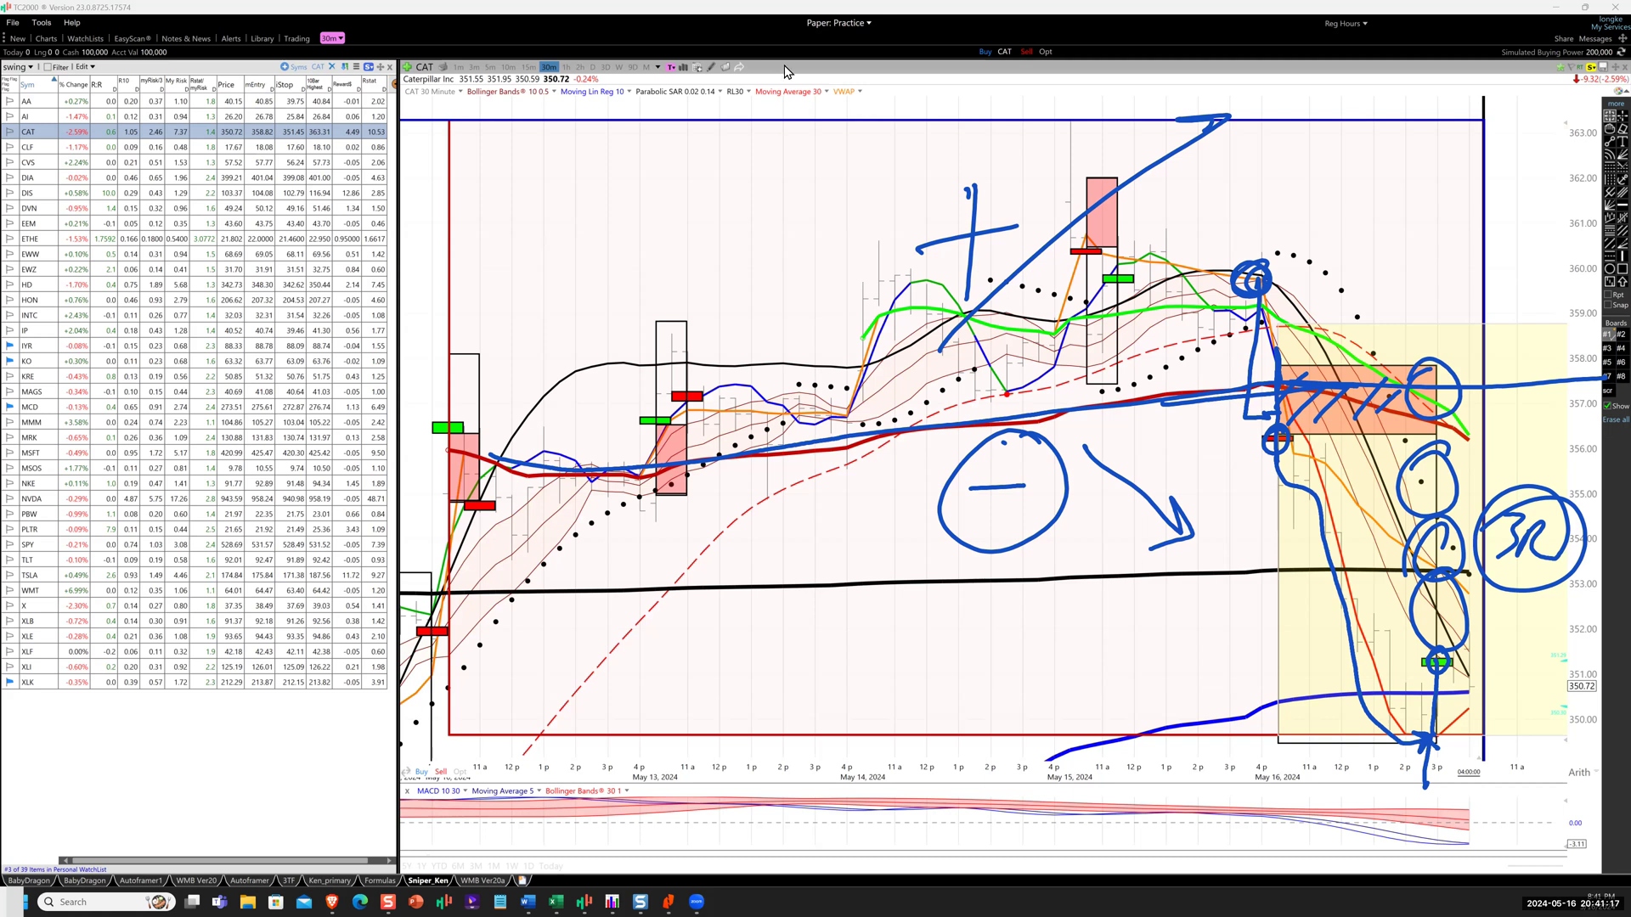
Clear the CAT ink, open CLF, and circle the peak left of the orange box.
key("Escape")
left_click(36, 150)
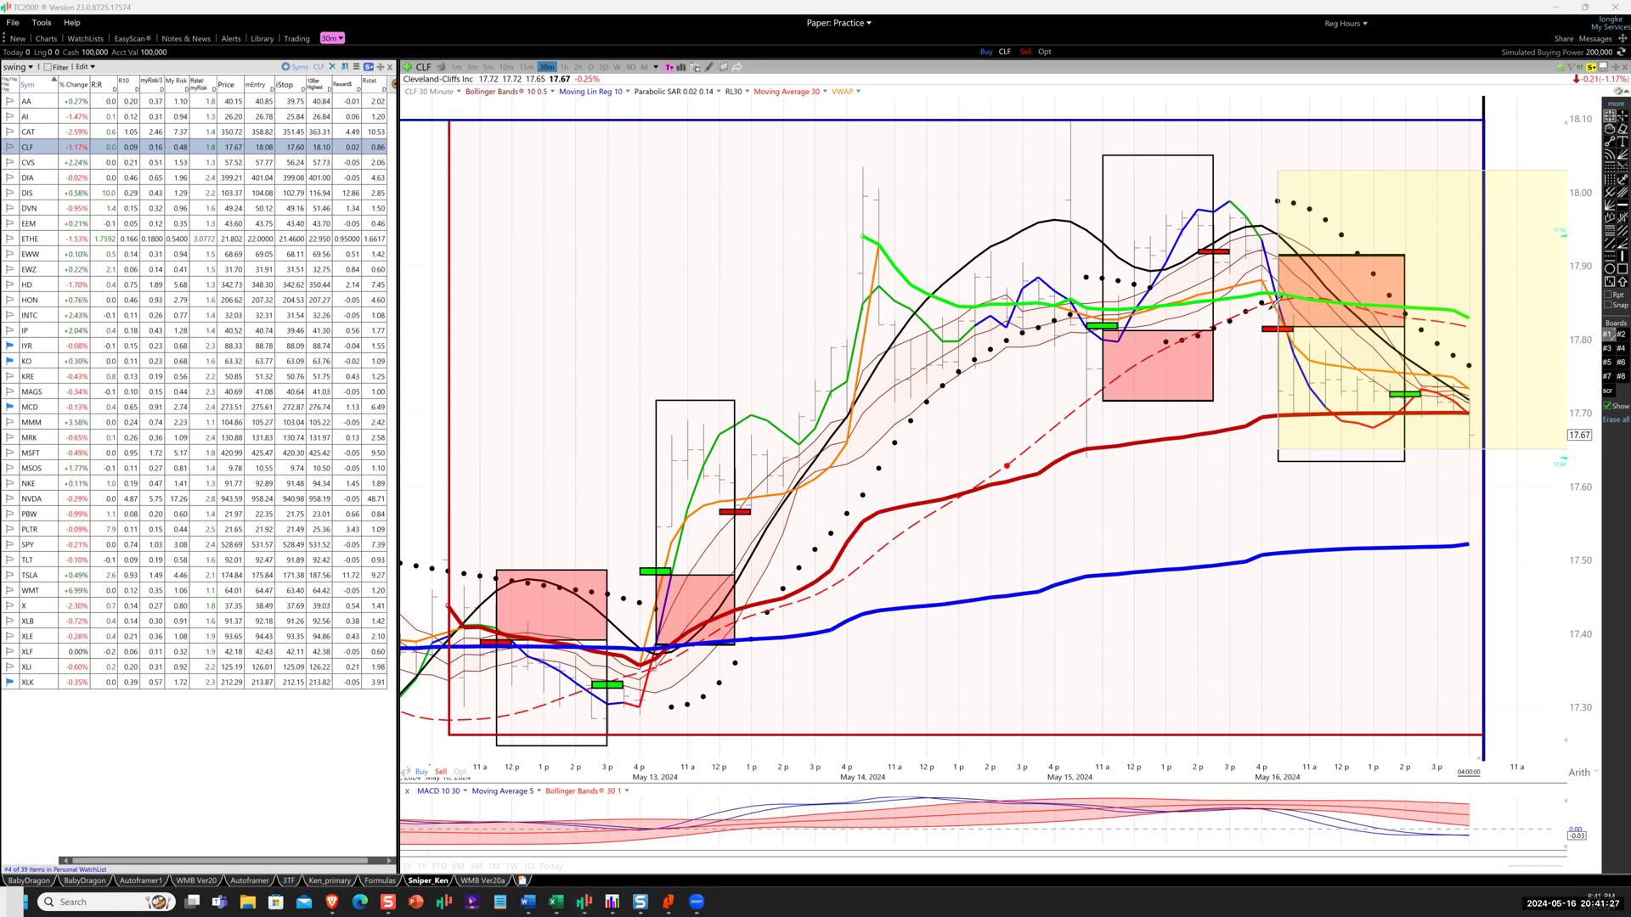
left_click_drag(1269, 276, 1278, 310)
mouse_move(1272, 293)
left_mouse_down()
mouse_move(1229, 319)
mouse_move(1281, 287)
mouse_move(1267, 336)
mouse_move(1294, 325)
mouse_move(1299, 382)
mouse_move(1374, 409)
left_mouse_up()
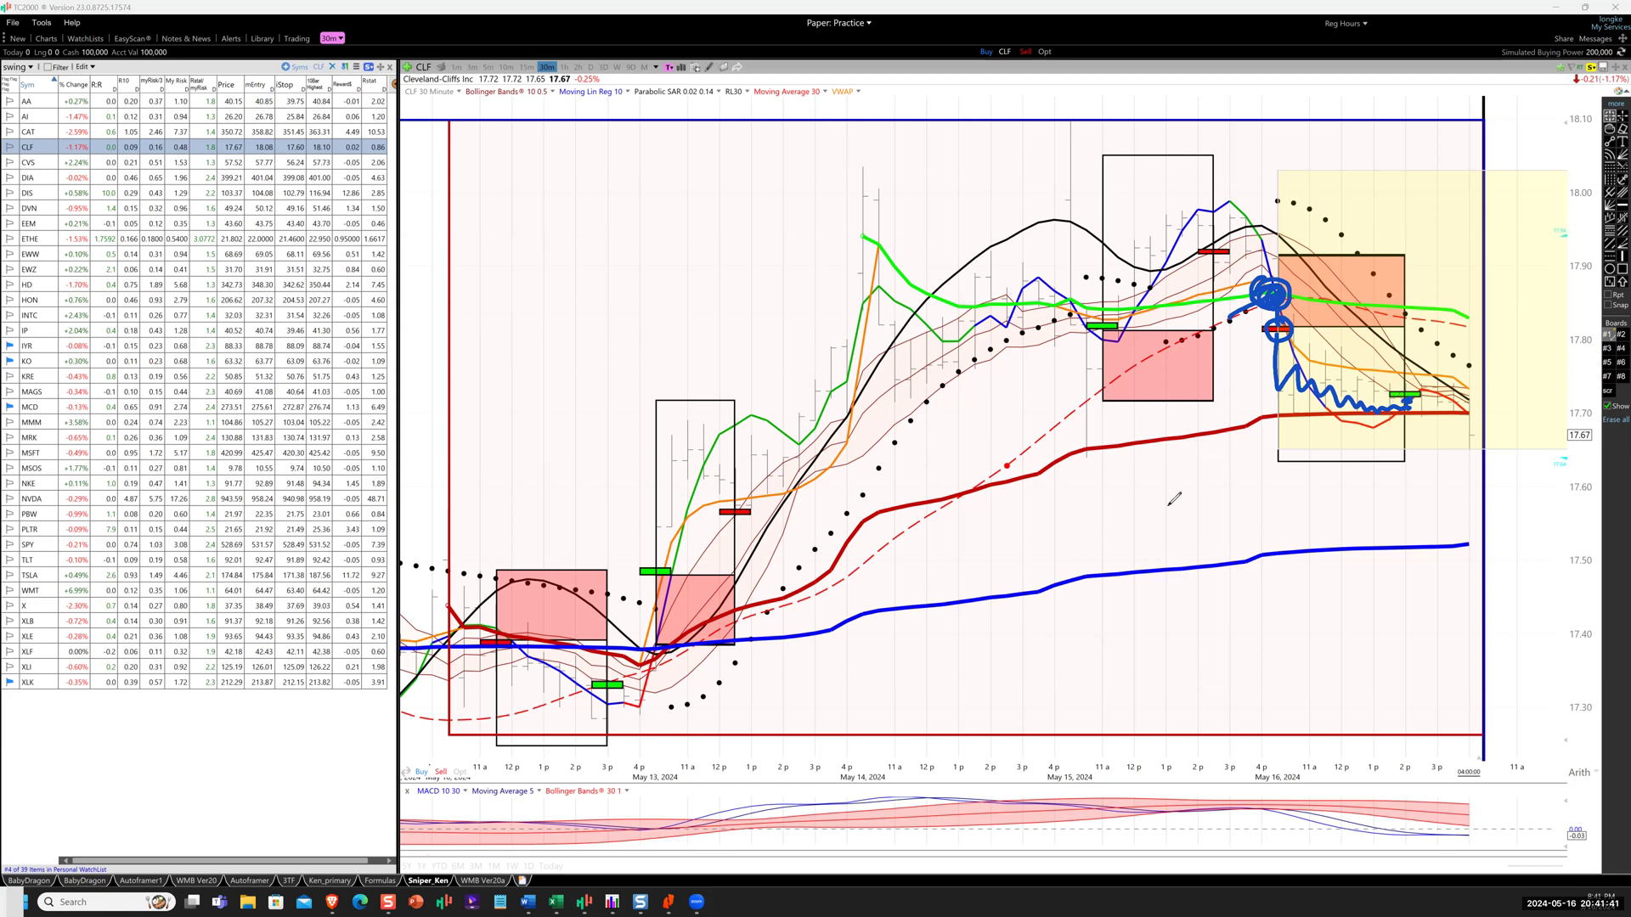
Draw upward arrows below the red line and inside the yellow box.
mouse_move(1165, 511)
left_mouse_down()
mouse_move(1172, 452)
mouse_move(1180, 465)
mouse_move(1323, 416)
mouse_move(1379, 433)
left_mouse_up()
left_click_drag(1415, 463, 1435, 441)
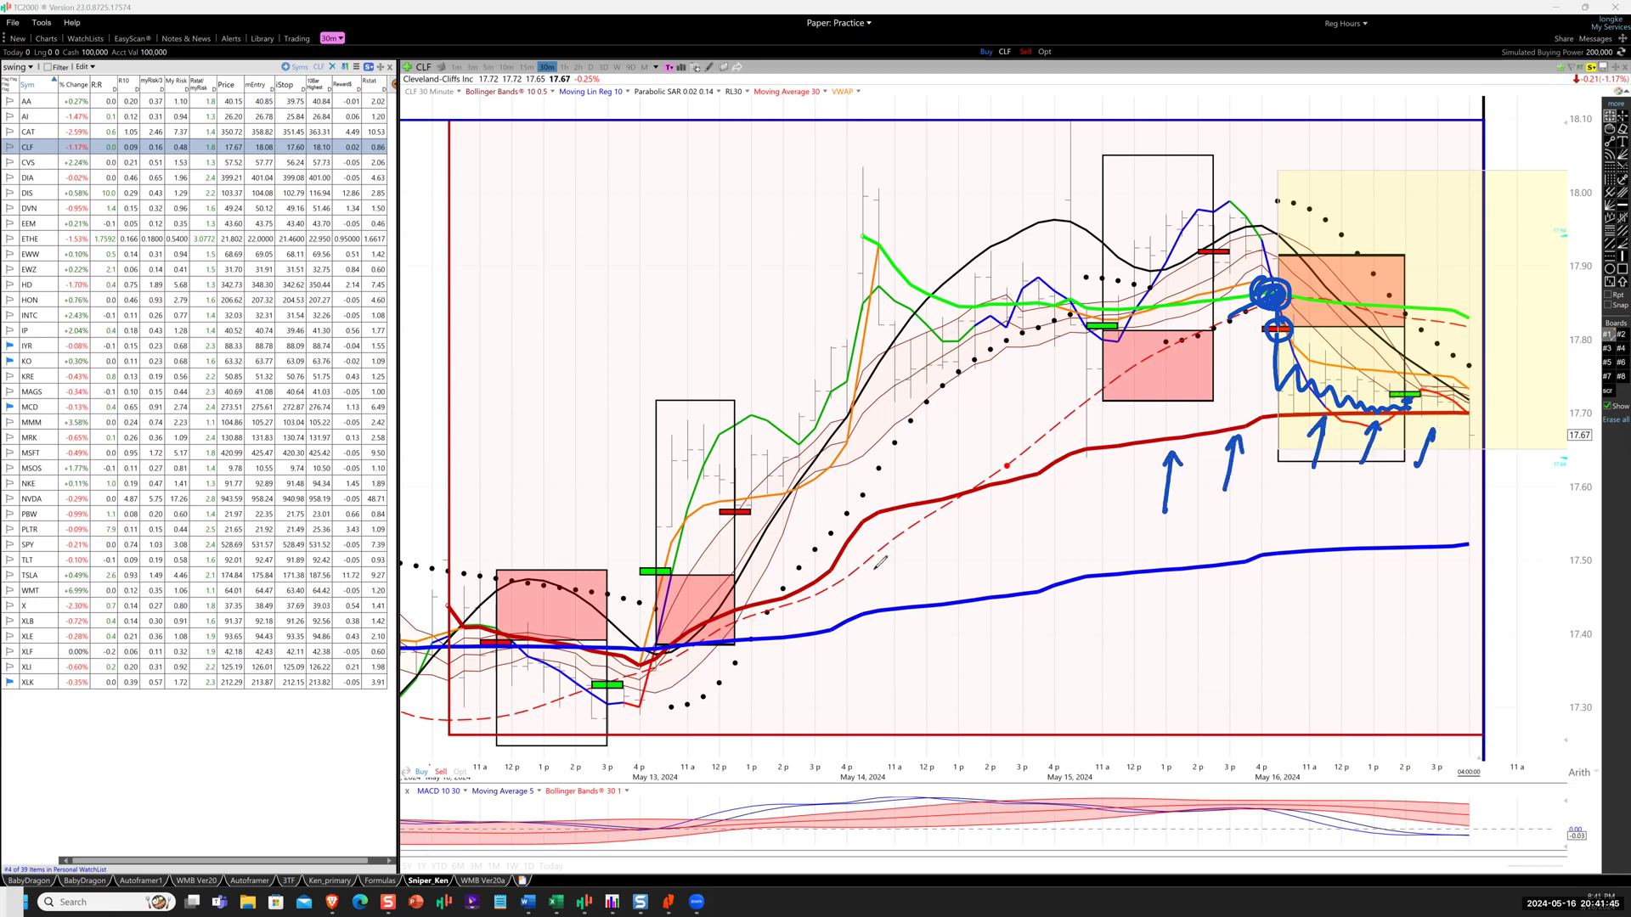
mouse_move(892, 588)
left_mouse_down()
mouse_move(902, 528)
mouse_move(942, 500)
mouse_move(1125, 446)
mouse_move(1517, 422)
left_mouse_up()
mouse_move(1295, 340)
left_mouse_down()
mouse_move(1397, 382)
mouse_move(1393, 401)
left_mouse_up()
Circle the green marker and points above it, and draw a level line at the last price.
left_click(1420, 332)
mouse_move(1425, 326)
left_mouse_down()
mouse_move(1417, 377)
mouse_move(1426, 324)
left_mouse_up()
mouse_move(1430, 252)
left_mouse_down()
mouse_move(1392, 280)
mouse_move(1444, 255)
left_mouse_up()
mouse_move(1451, 346)
left_mouse_down()
mouse_move(1428, 336)
mouse_move(1437, 366)
mouse_move(1431, 335)
mouse_move(1435, 363)
mouse_move(1542, 300)
left_mouse_up()
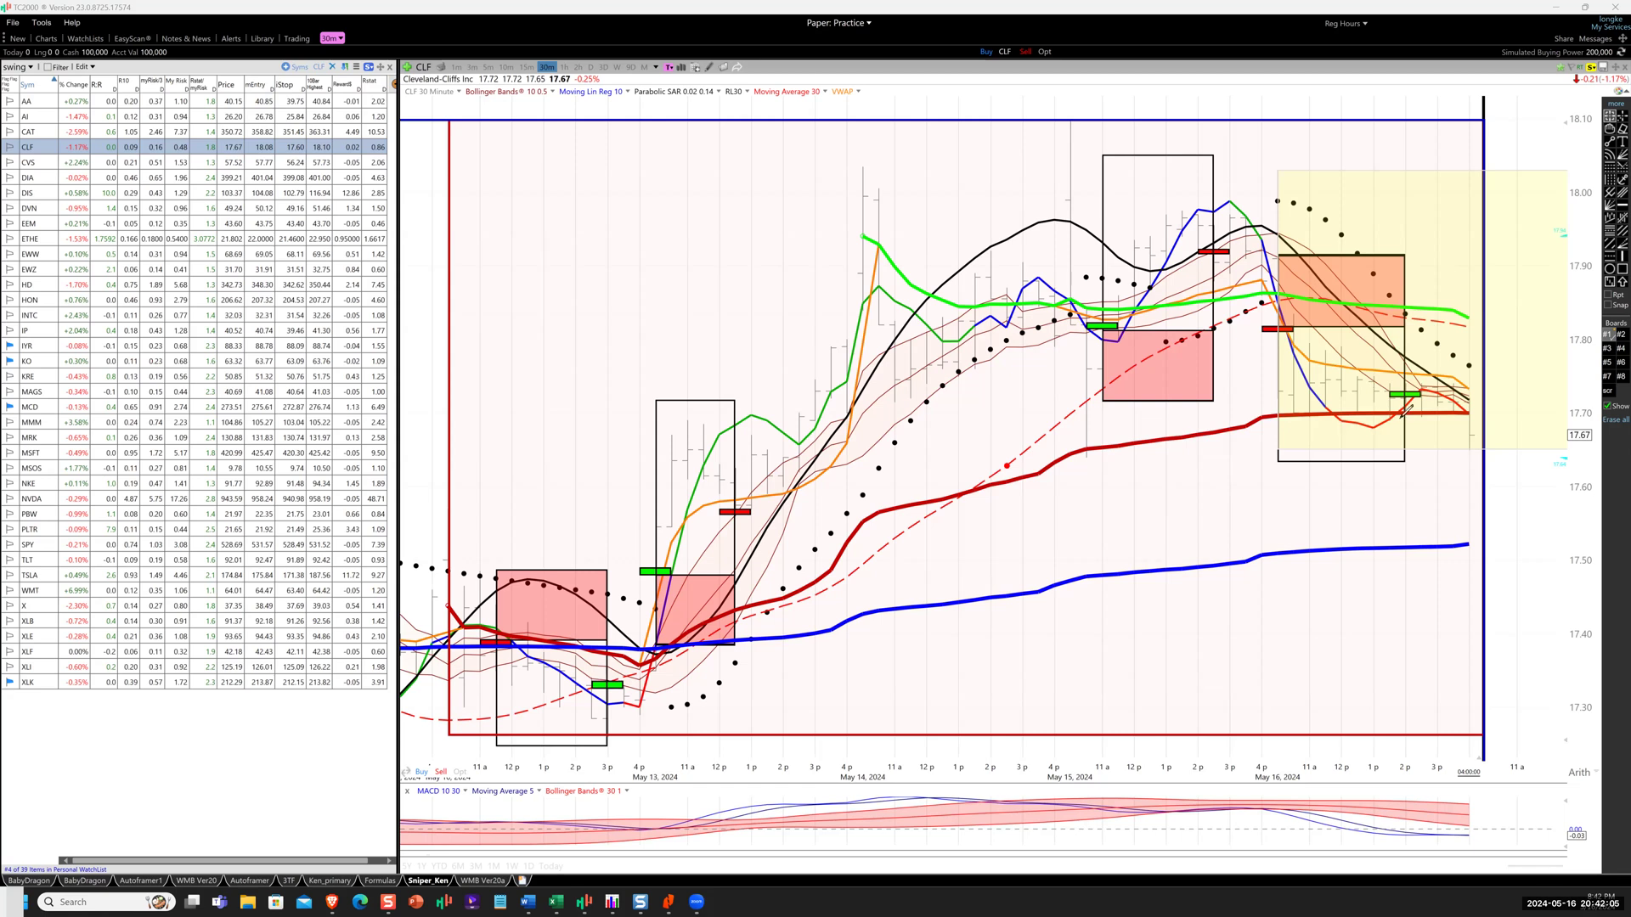
left_click_drag(1380, 418, 1600, 411)
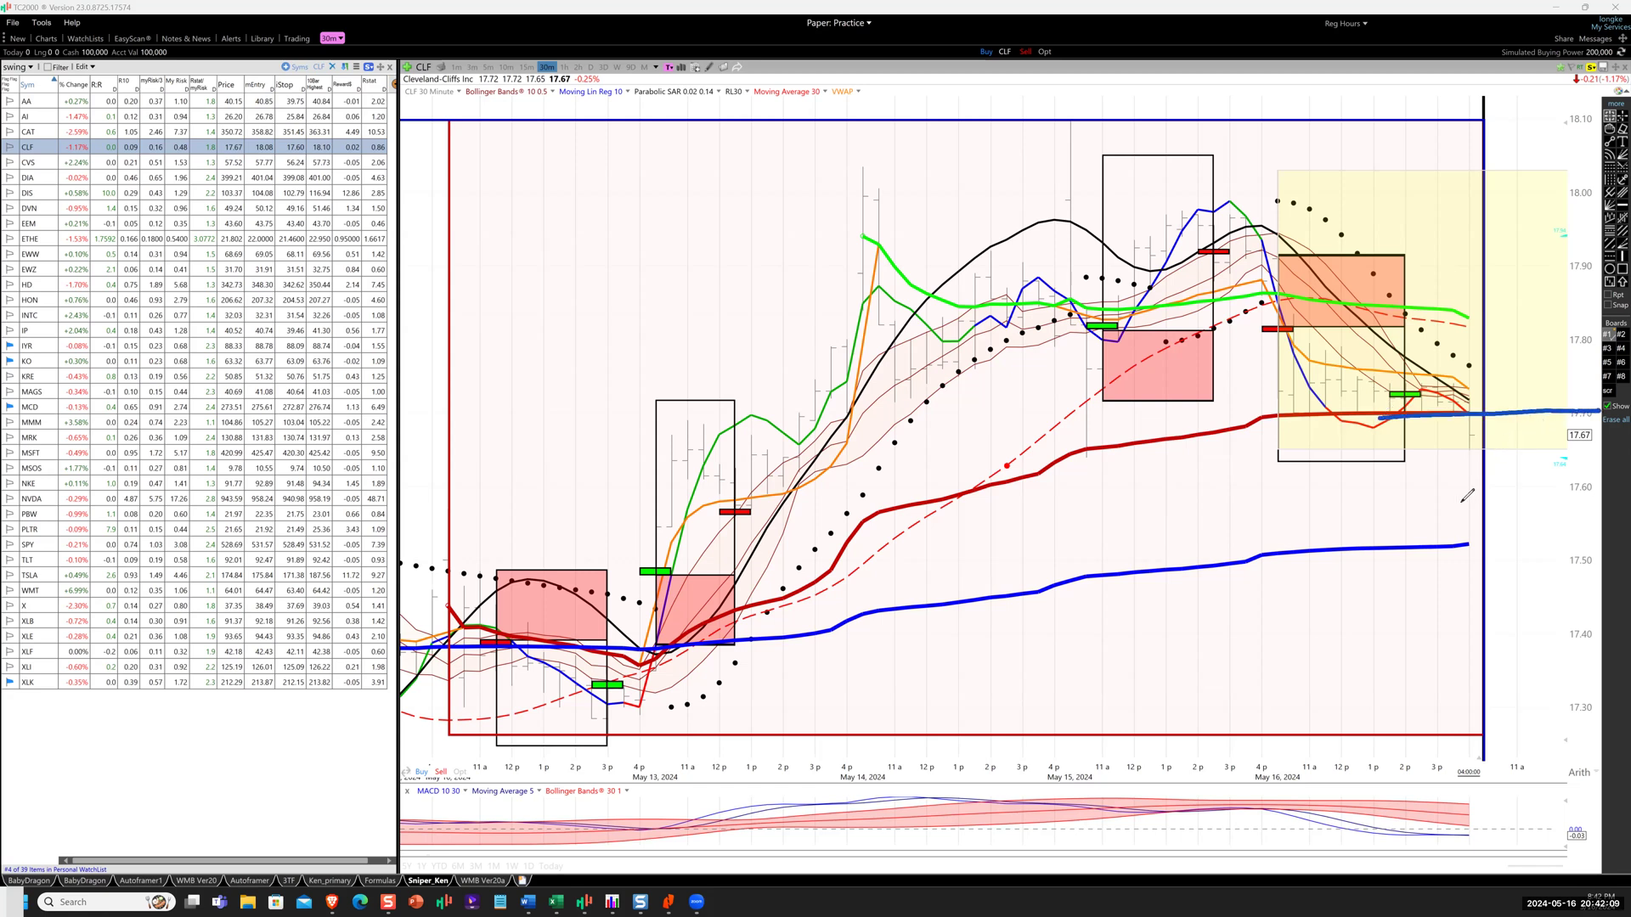
Draw a curve from May 13 up to the yellow box, looping both green markers.
mouse_move(605, 715)
left_mouse_down()
mouse_move(629, 714)
mouse_move(574, 723)
left_mouse_up()
mouse_move(679, 736)
left_mouse_down()
mouse_move(716, 744)
mouse_move(1337, 542)
left_mouse_up()
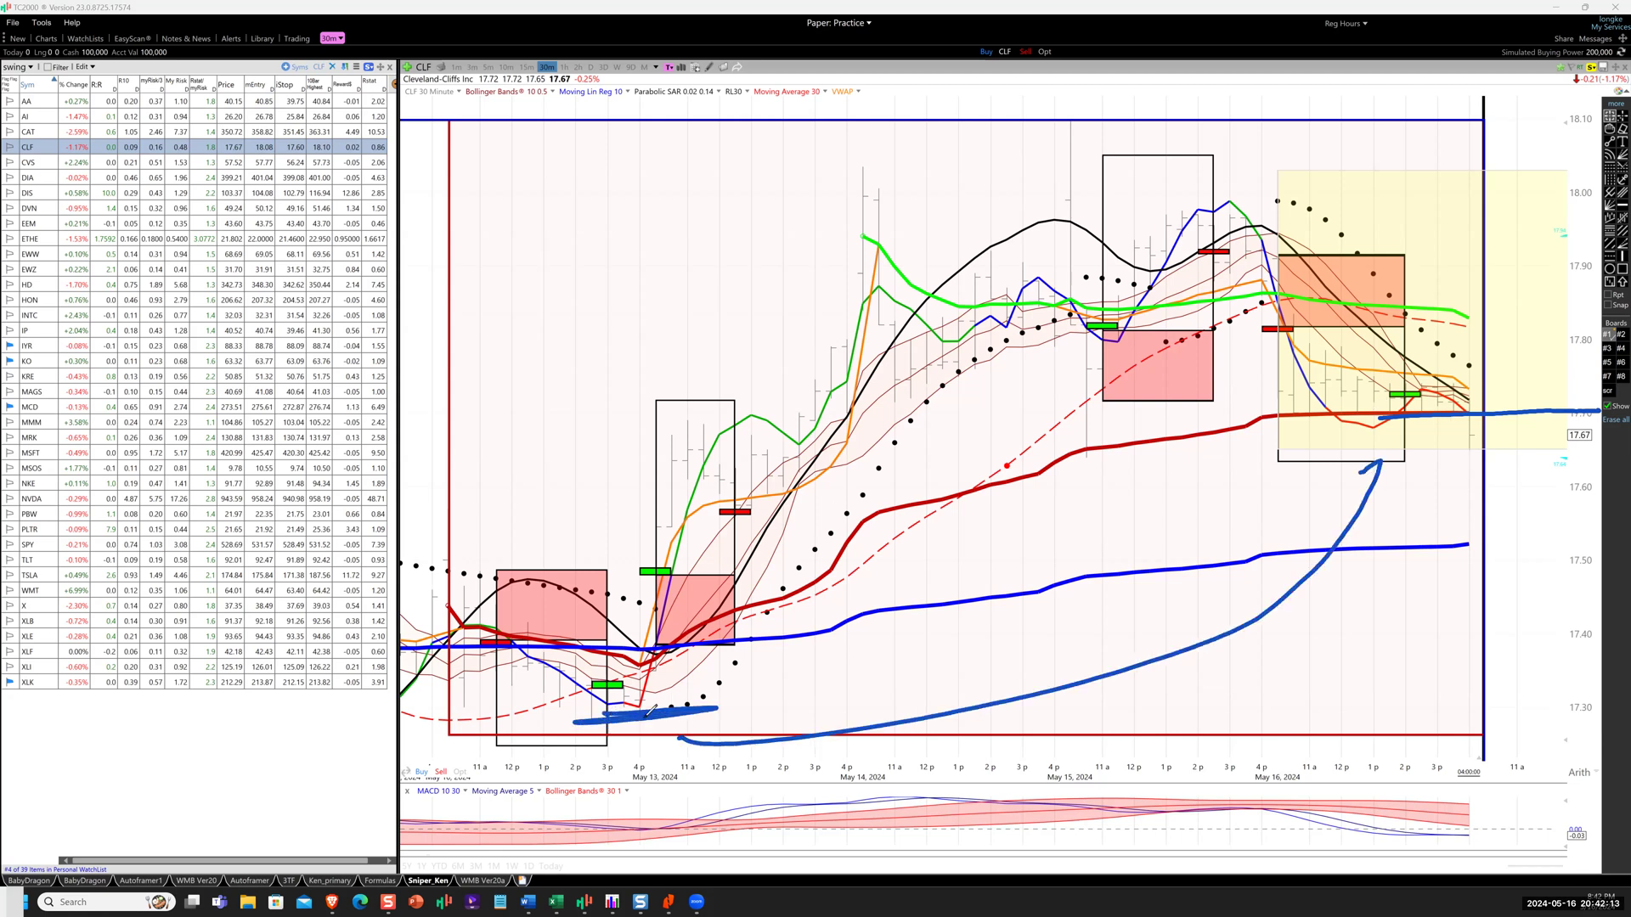
mouse_move(614, 723)
left_mouse_down()
mouse_move(680, 714)
mouse_move(738, 671)
left_mouse_up()
mouse_move(1437, 409)
left_mouse_down()
mouse_move(1388, 391)
mouse_move(1445, 401)
mouse_move(1501, 376)
mouse_move(1570, 249)
mouse_move(1578, 270)
left_mouse_up()
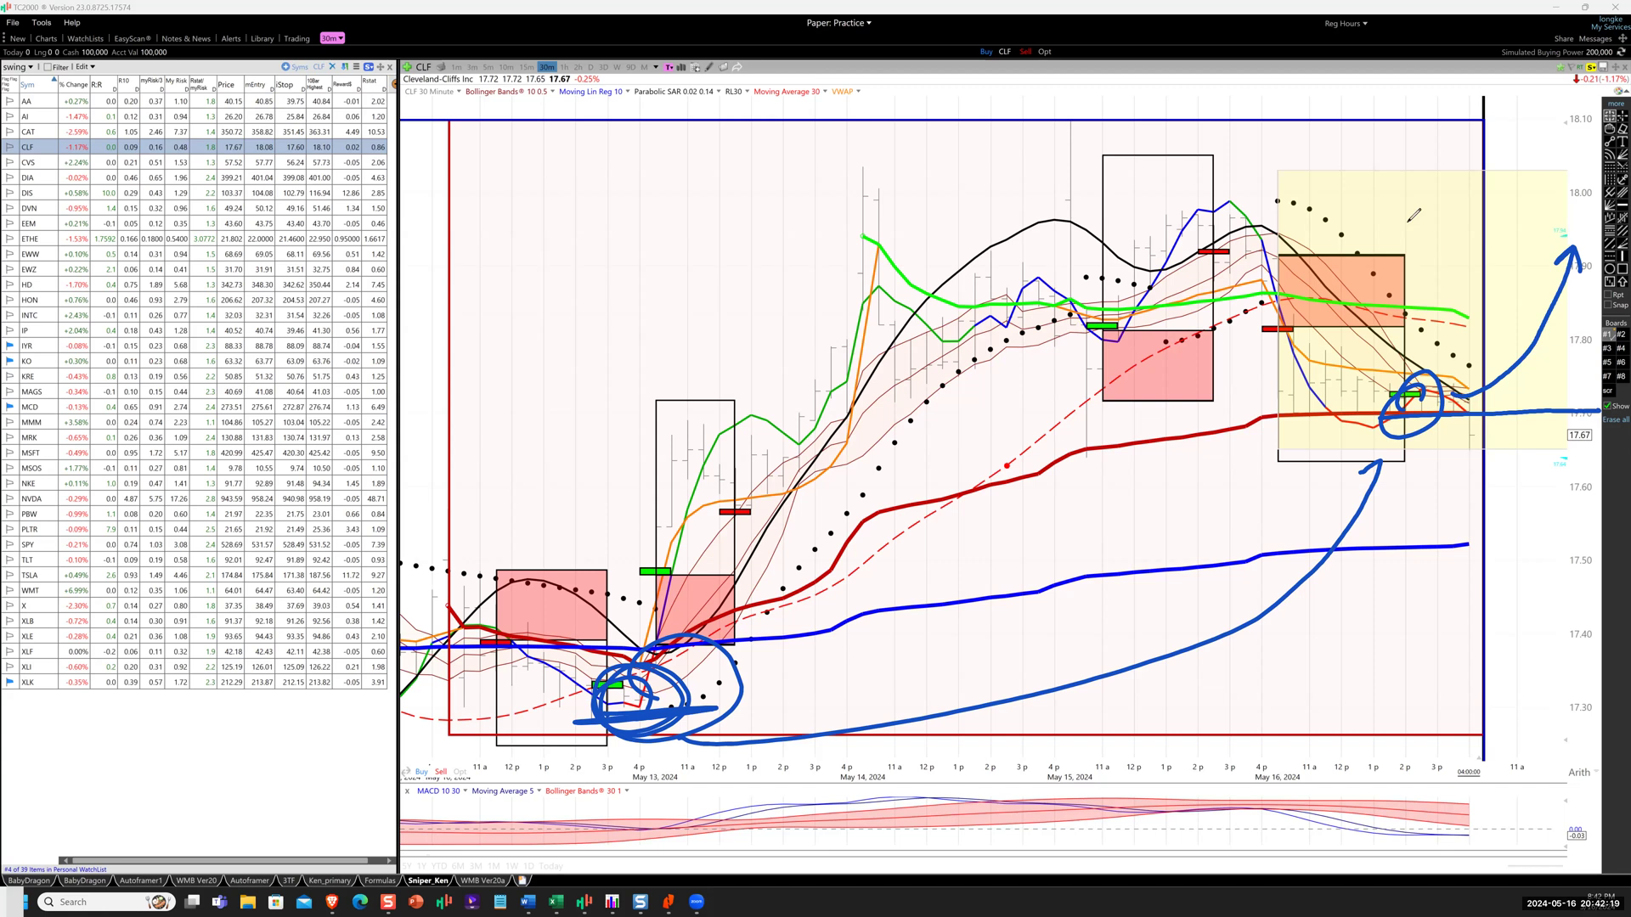
mouse_move(1510, 341)
left_mouse_down()
mouse_move(1503, 355)
mouse_move(1551, 268)
left_mouse_up()
Draw a level line near 18.00, circle the peak touching it, and add an upward target arrow.
left_click_drag(933, 195, 1590, 209)
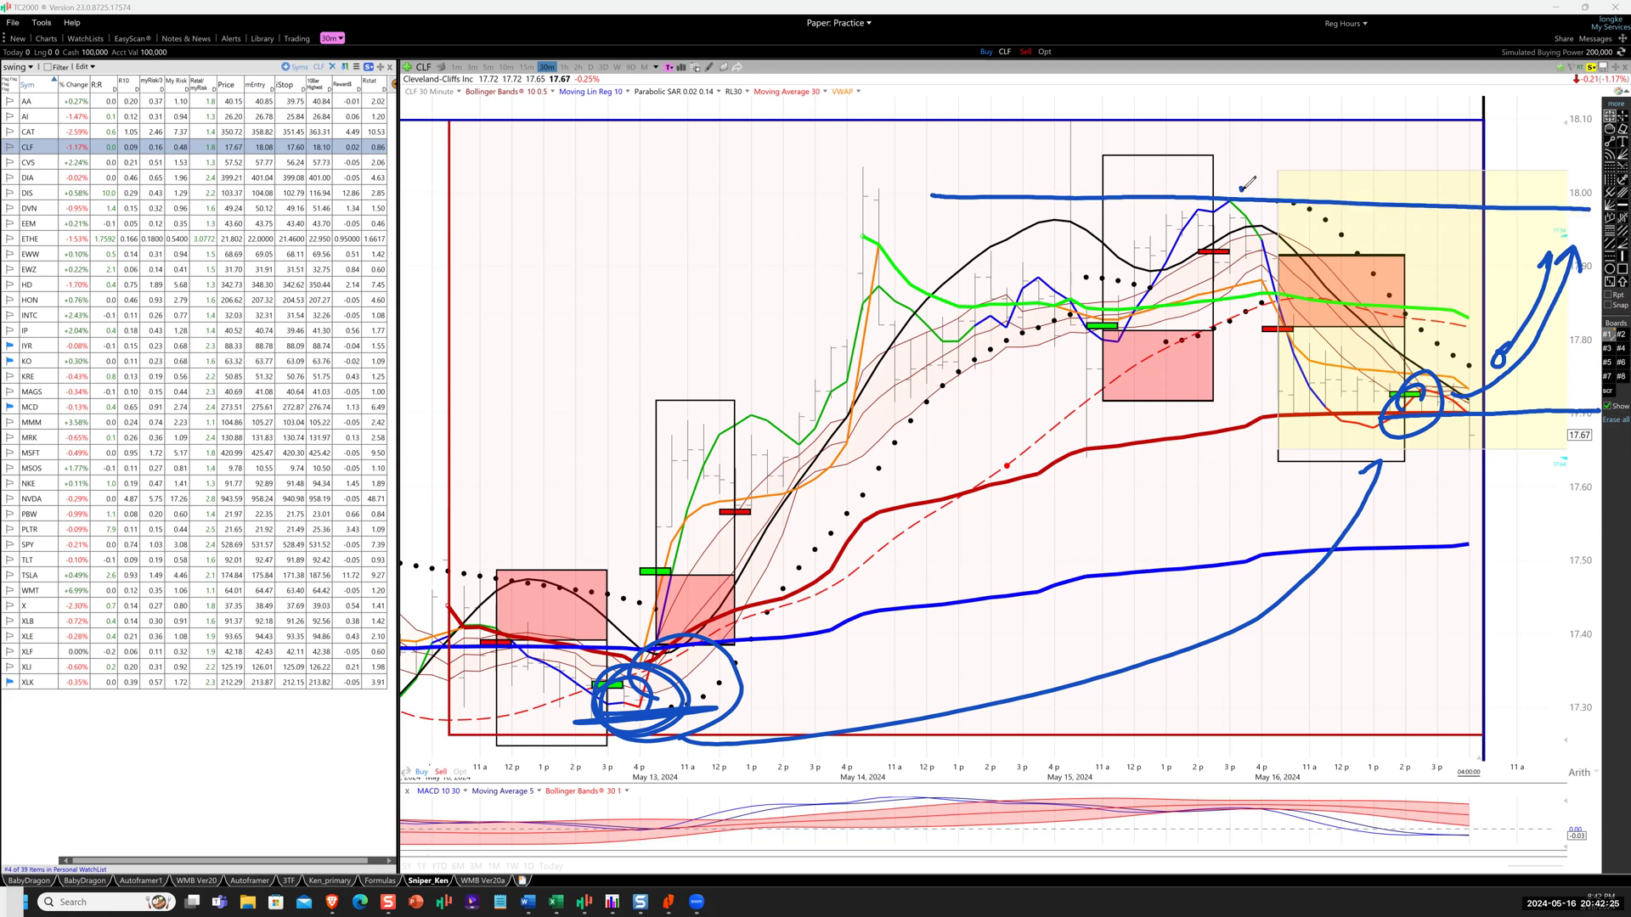
left_click_drag(1241, 190, 1247, 186)
mouse_move(1488, 206)
left_mouse_down()
mouse_move(1513, 136)
mouse_move(1518, 153)
mouse_move(1567, 127)
mouse_move(1576, 151)
left_mouse_up()
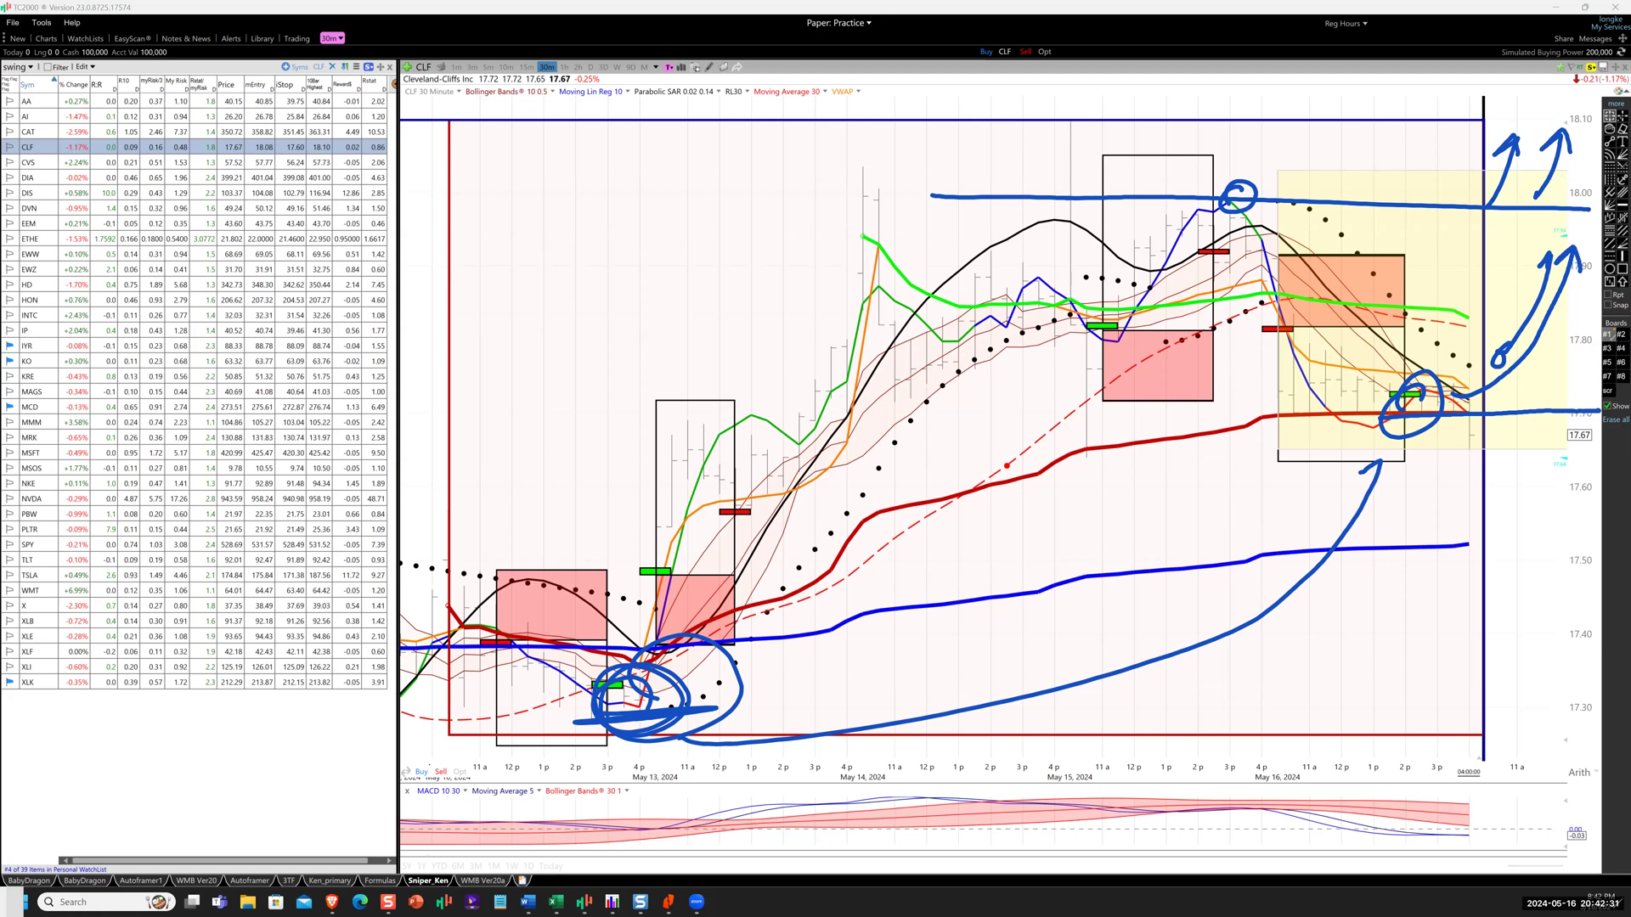
Clear the CLF ink, move to CVS, and circle its entry point.
key("Escape")
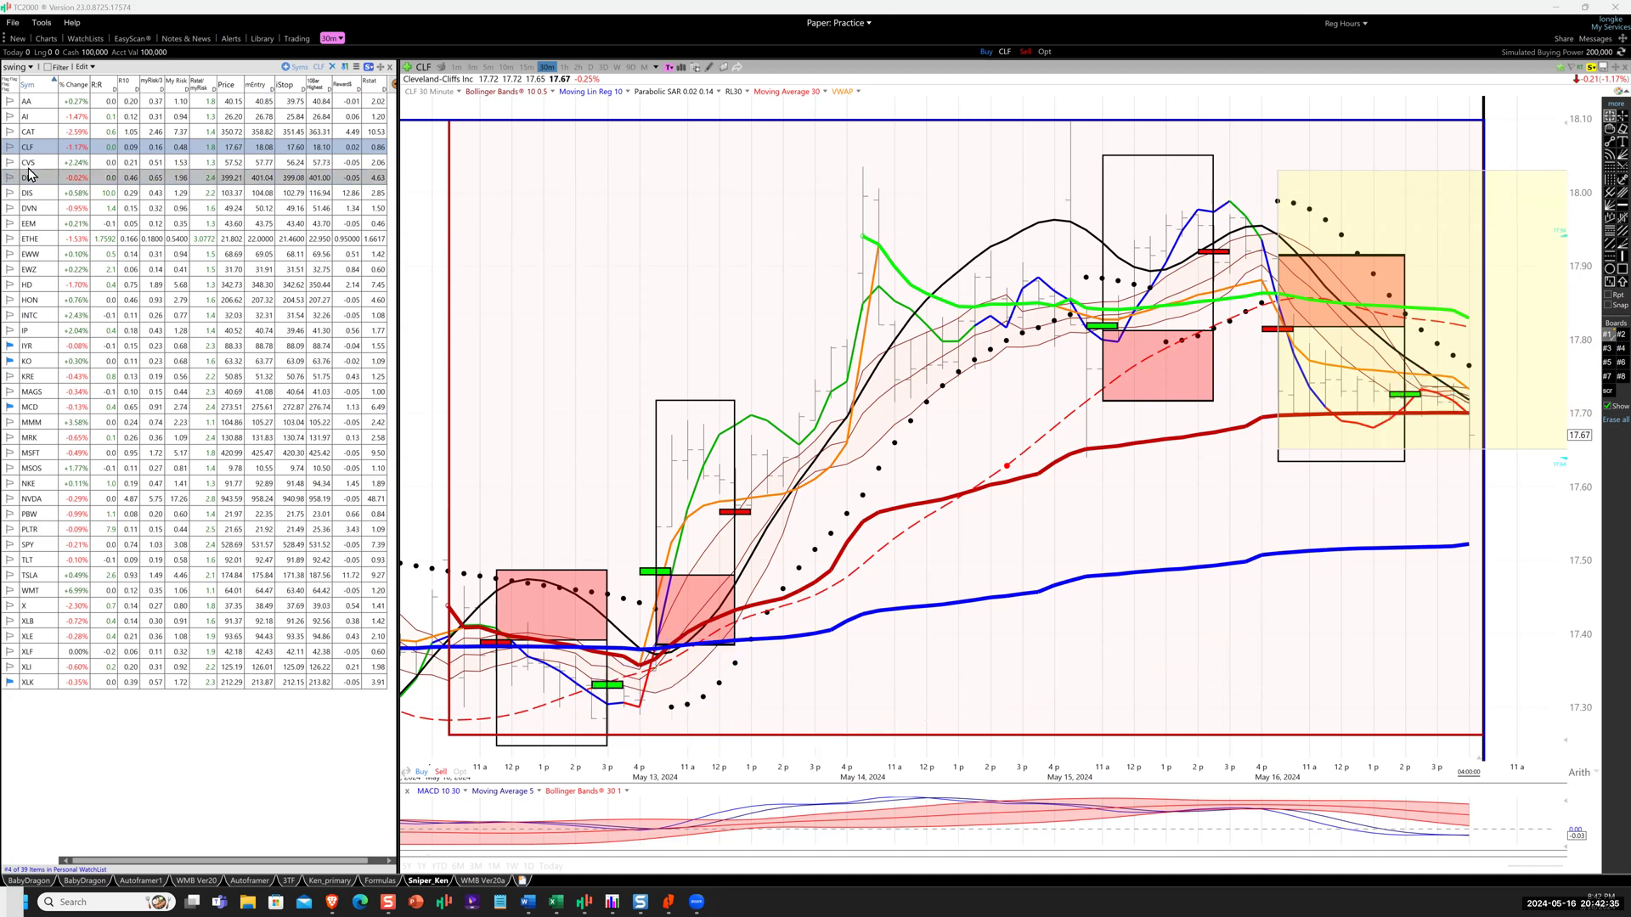
key("space")
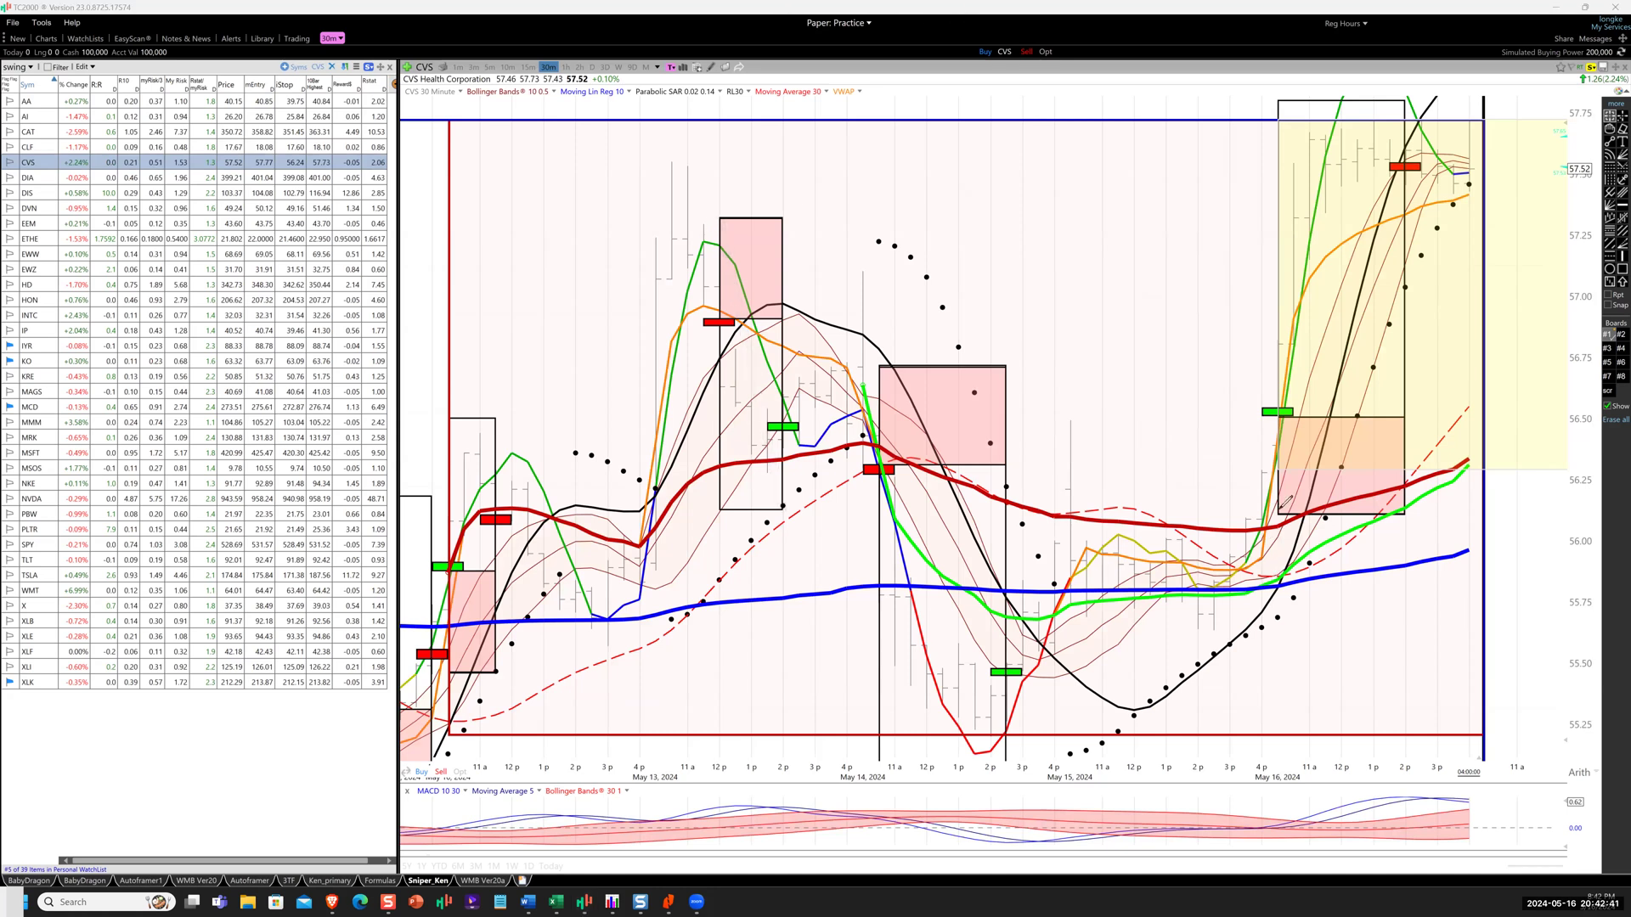
mouse_move(1270, 471)
left_mouse_down()
mouse_move(1256, 443)
mouse_move(1271, 453)
mouse_move(1283, 404)
left_mouse_up()
left_click_drag(1280, 472, 1312, 433)
Hatch the orange risk box and underline the entry.
mouse_move(1295, 480)
left_mouse_down()
mouse_move(1342, 425)
mouse_move(1367, 423)
left_mouse_up()
left_click_drag(1324, 501, 1397, 443)
left_click_drag(1378, 514, 1428, 462)
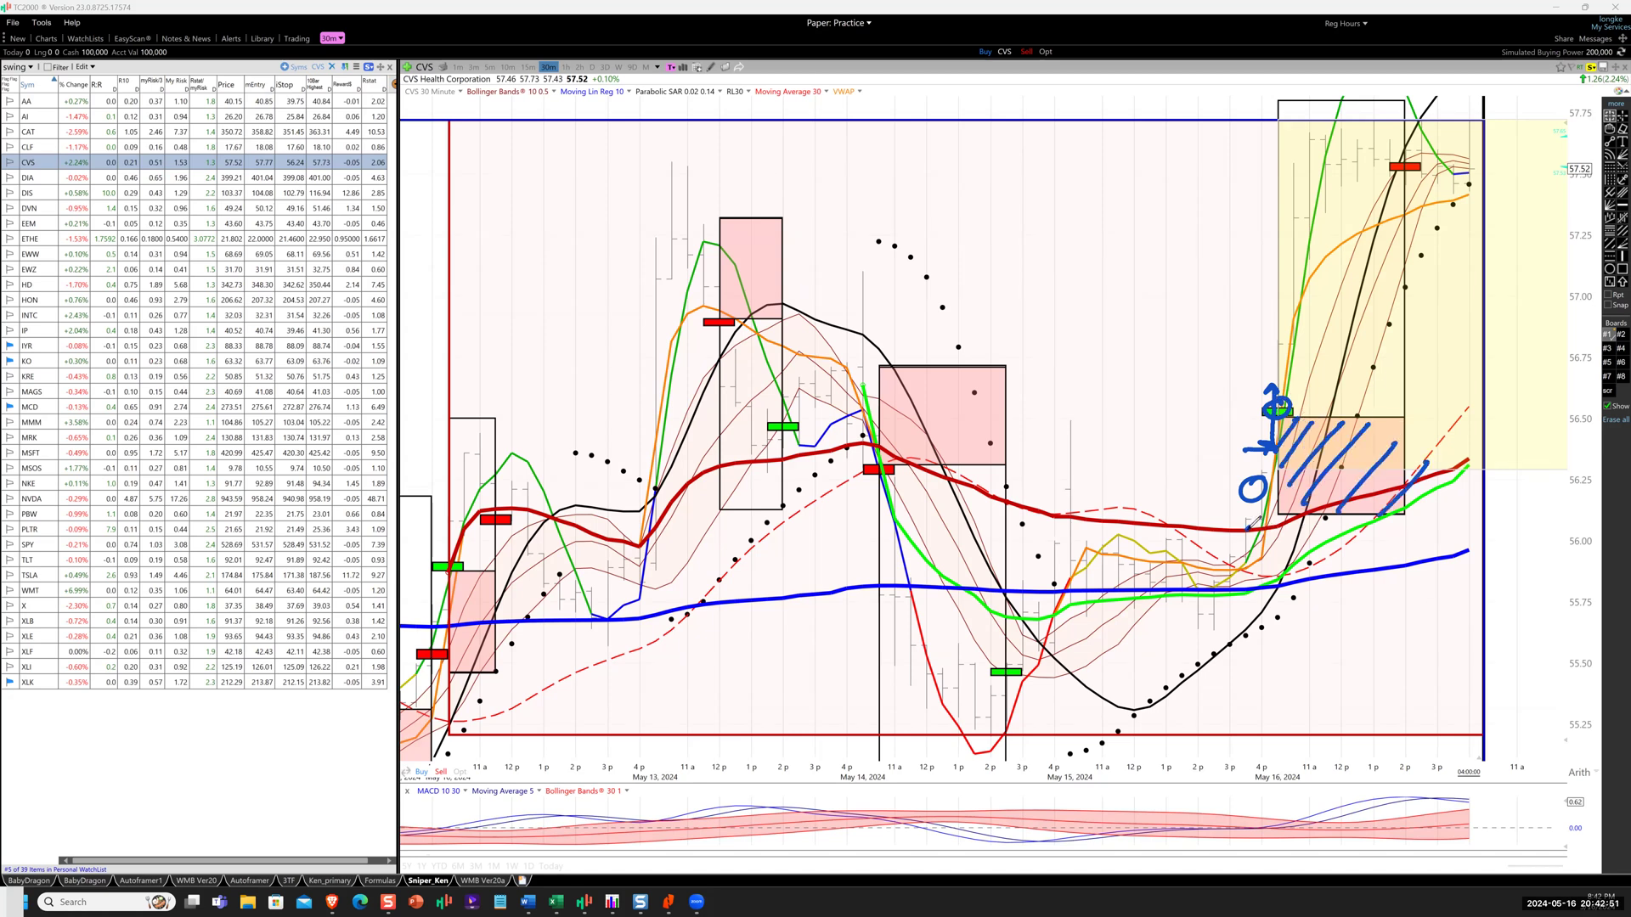
left_click_drag(1252, 526, 1283, 517)
Draw the price run up from entry with a dashed path to the red exit marker.
mouse_move(1284, 397)
left_mouse_down()
mouse_move(1312, 143)
mouse_move(1369, 163)
mouse_move(1414, 153)
mouse_move(1394, 155)
left_mouse_up()
left_click_drag(1332, 322, 1340, 302)
left_click_drag(1349, 273, 1377, 212)
left_click_drag(1385, 193, 1408, 159)
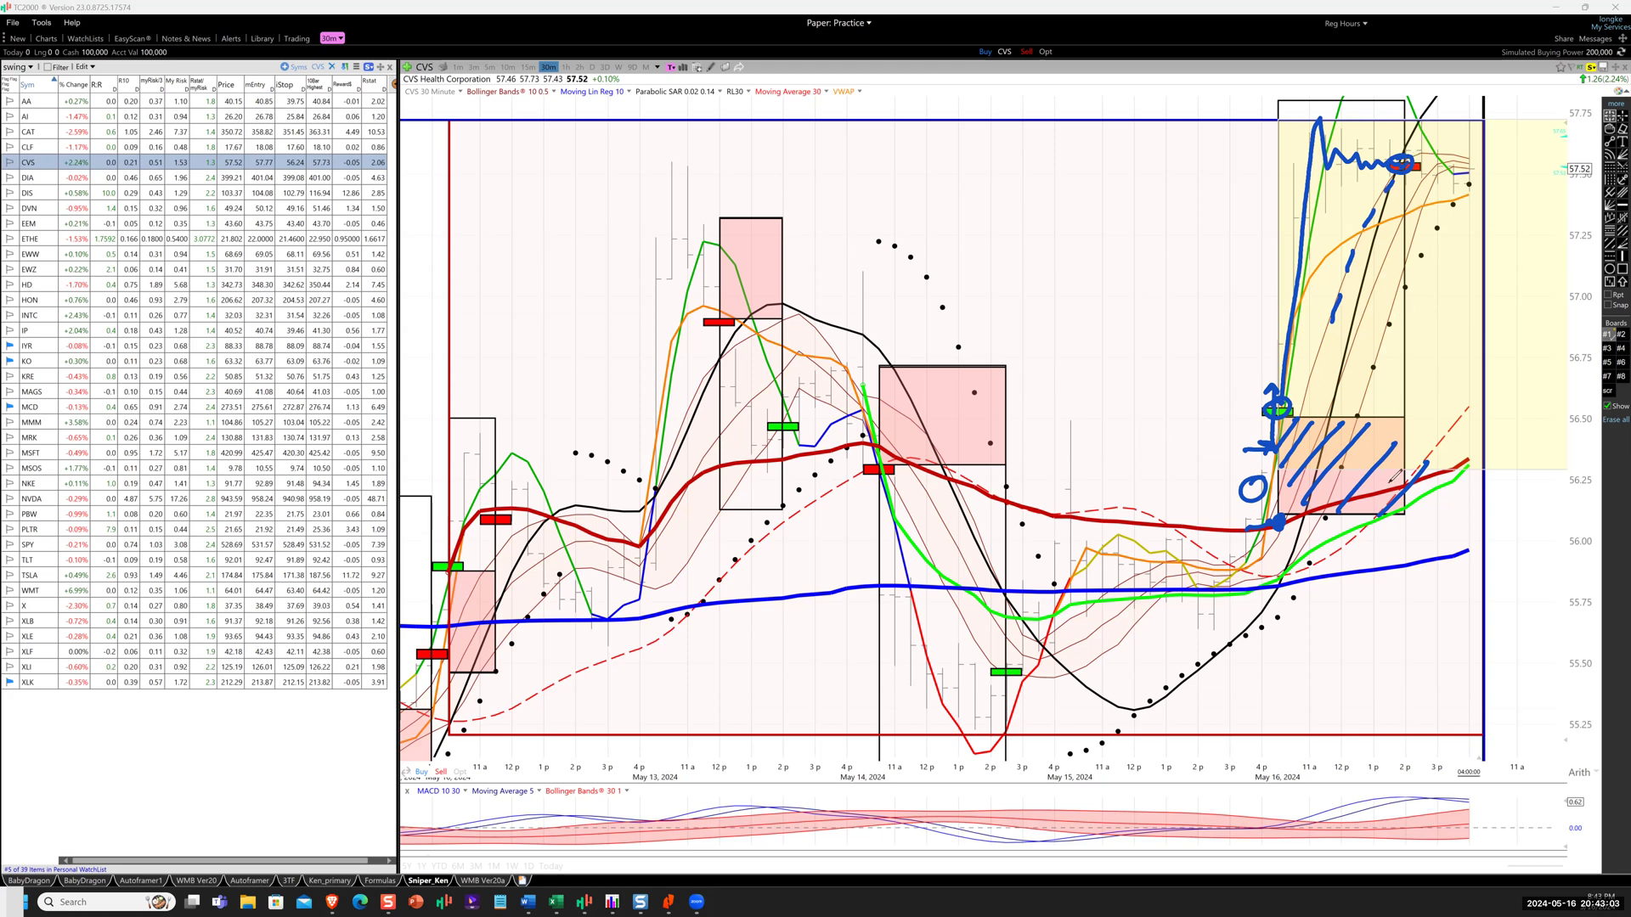
mouse_move(1369, 486)
left_mouse_down()
mouse_move(1411, 417)
mouse_move(1374, 429)
left_mouse_up()
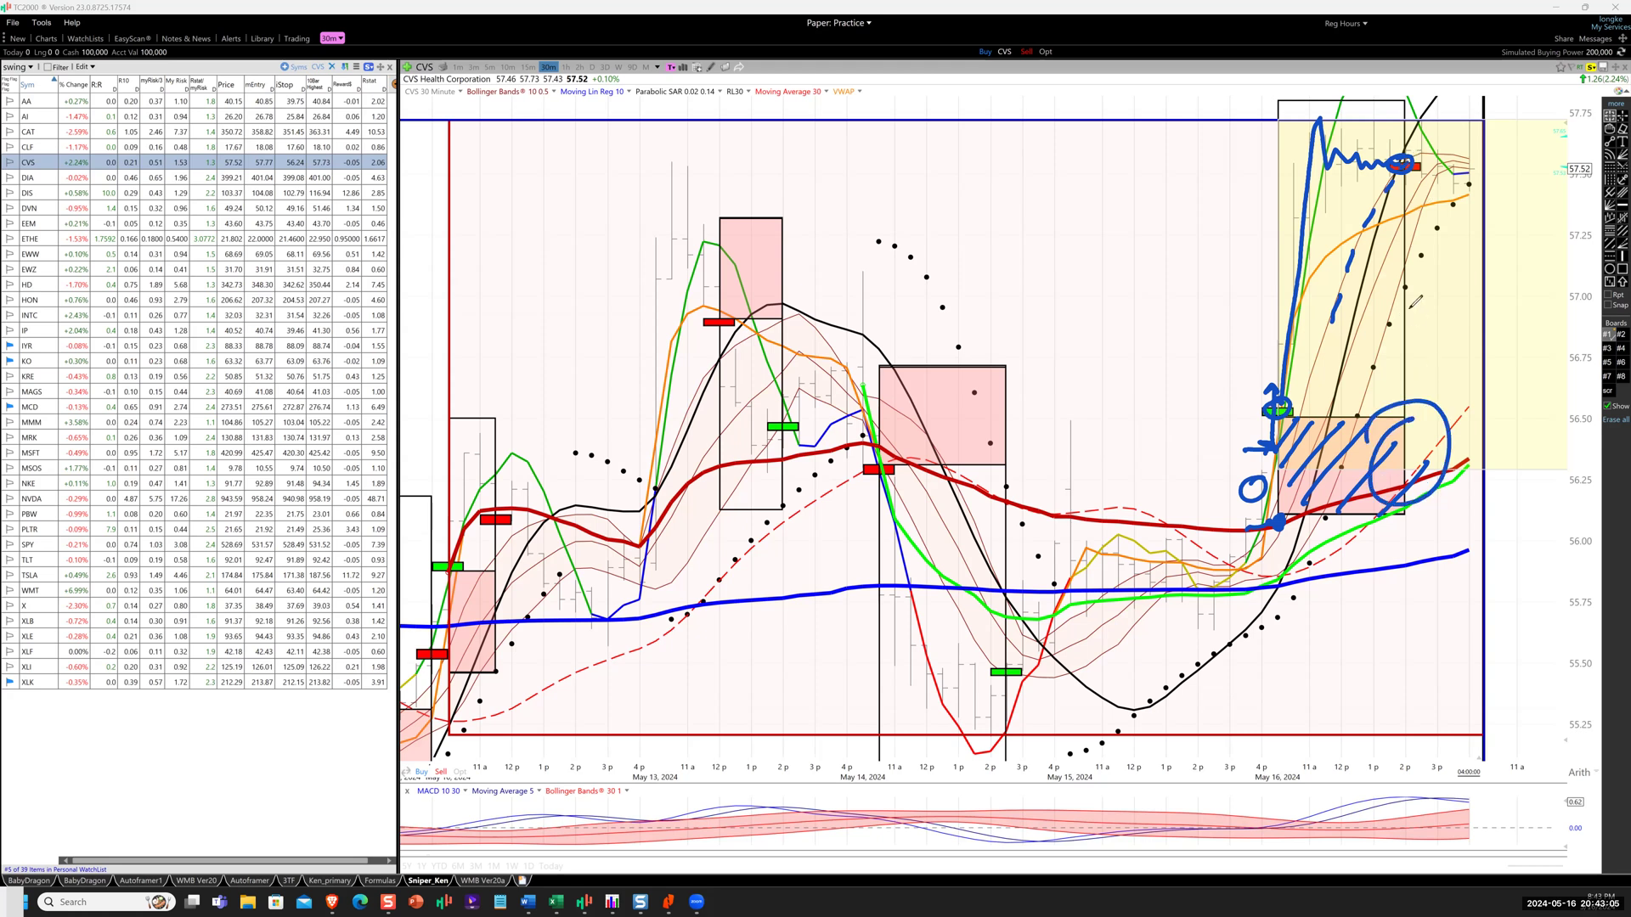
Circle the risk box and exit SAR dots, write '2R', then wipe the ink.
mouse_move(1412, 304)
left_mouse_down()
mouse_move(1430, 348)
mouse_move(1399, 299)
left_mouse_up()
left_click_drag(1402, 189, 1405, 185)
left_click_drag(1467, 276, 1495, 297)
mouse_move(1514, 297)
left_mouse_down()
mouse_move(1522, 271)
mouse_move(1559, 261)
left_mouse_up()
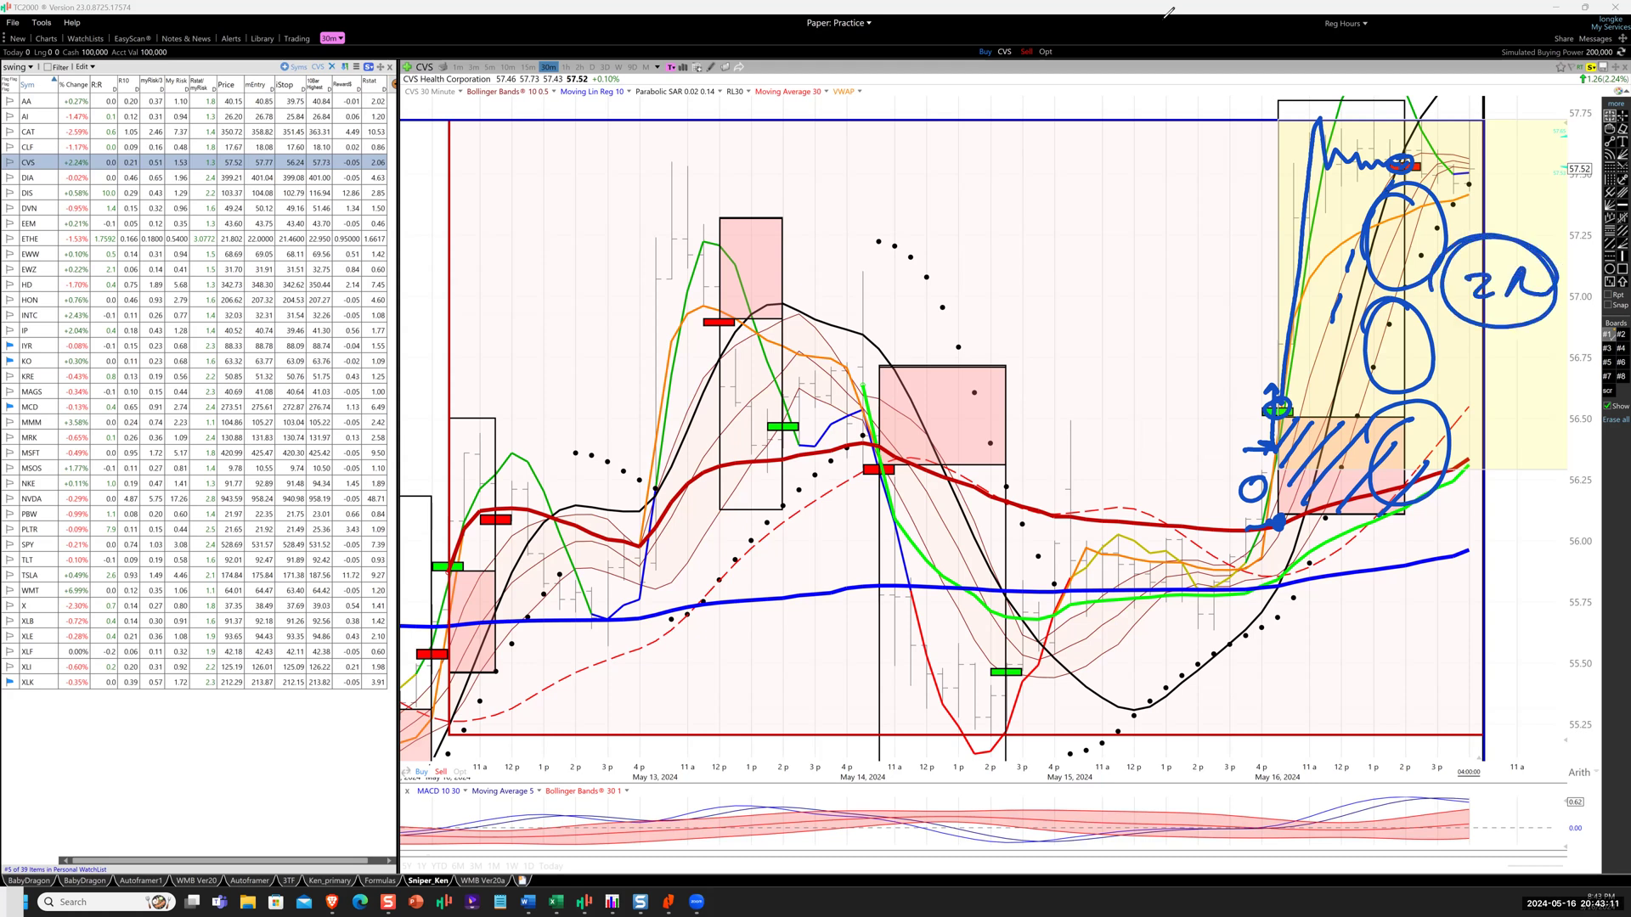
key("Escape")
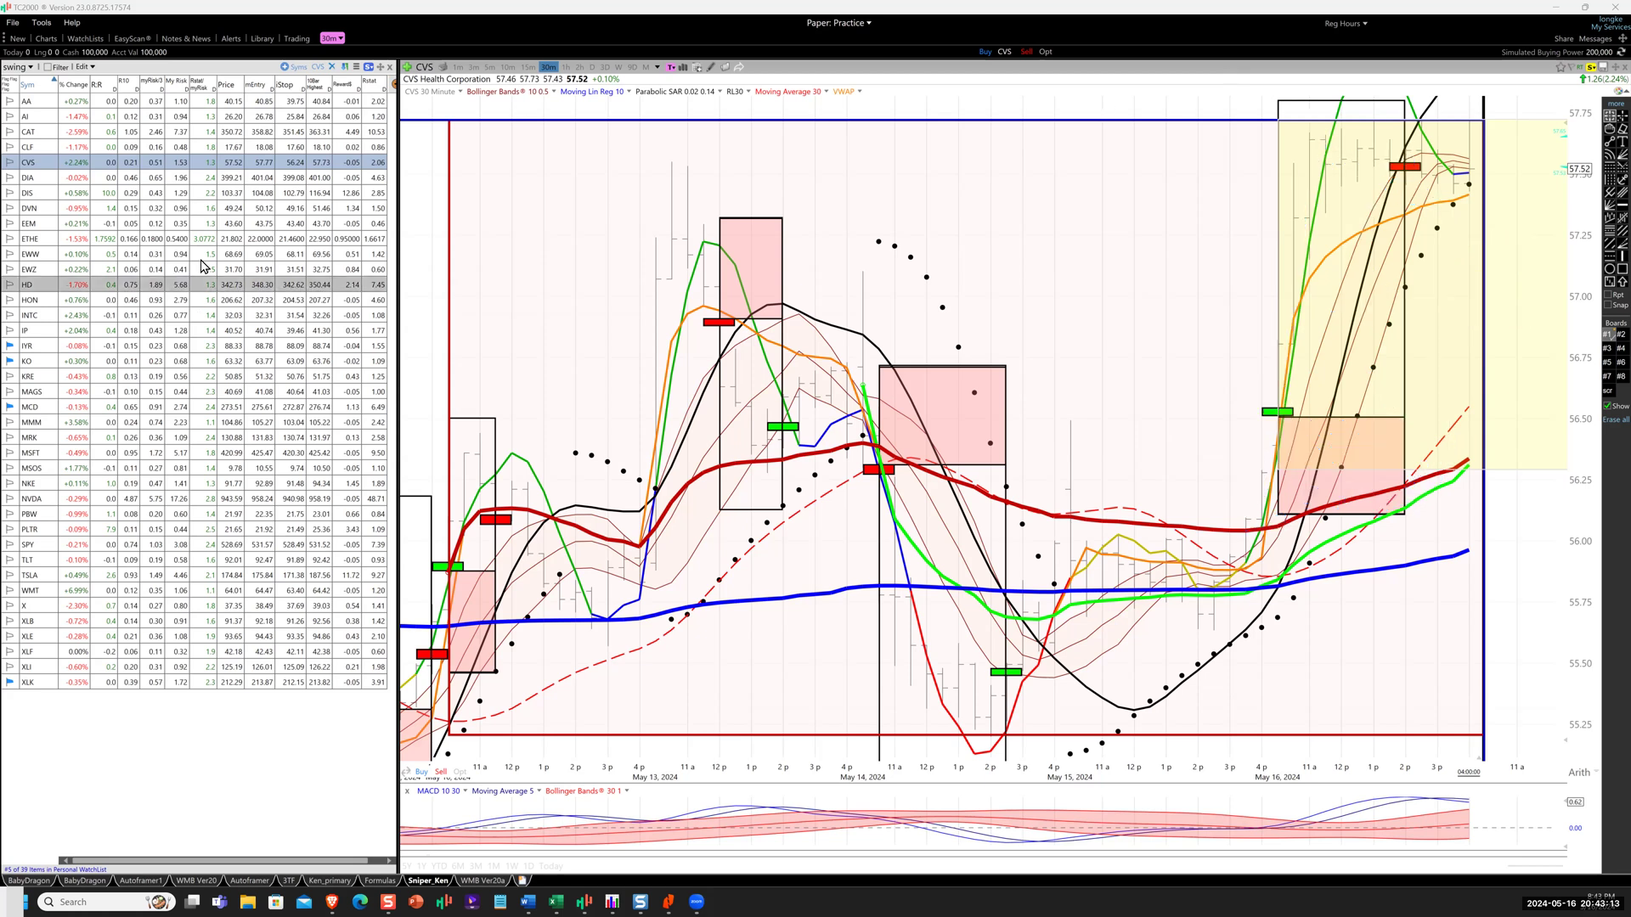
Open the DIA chart and ink the entry rise, risk-box hatching and tick marks.
left_click(41, 180)
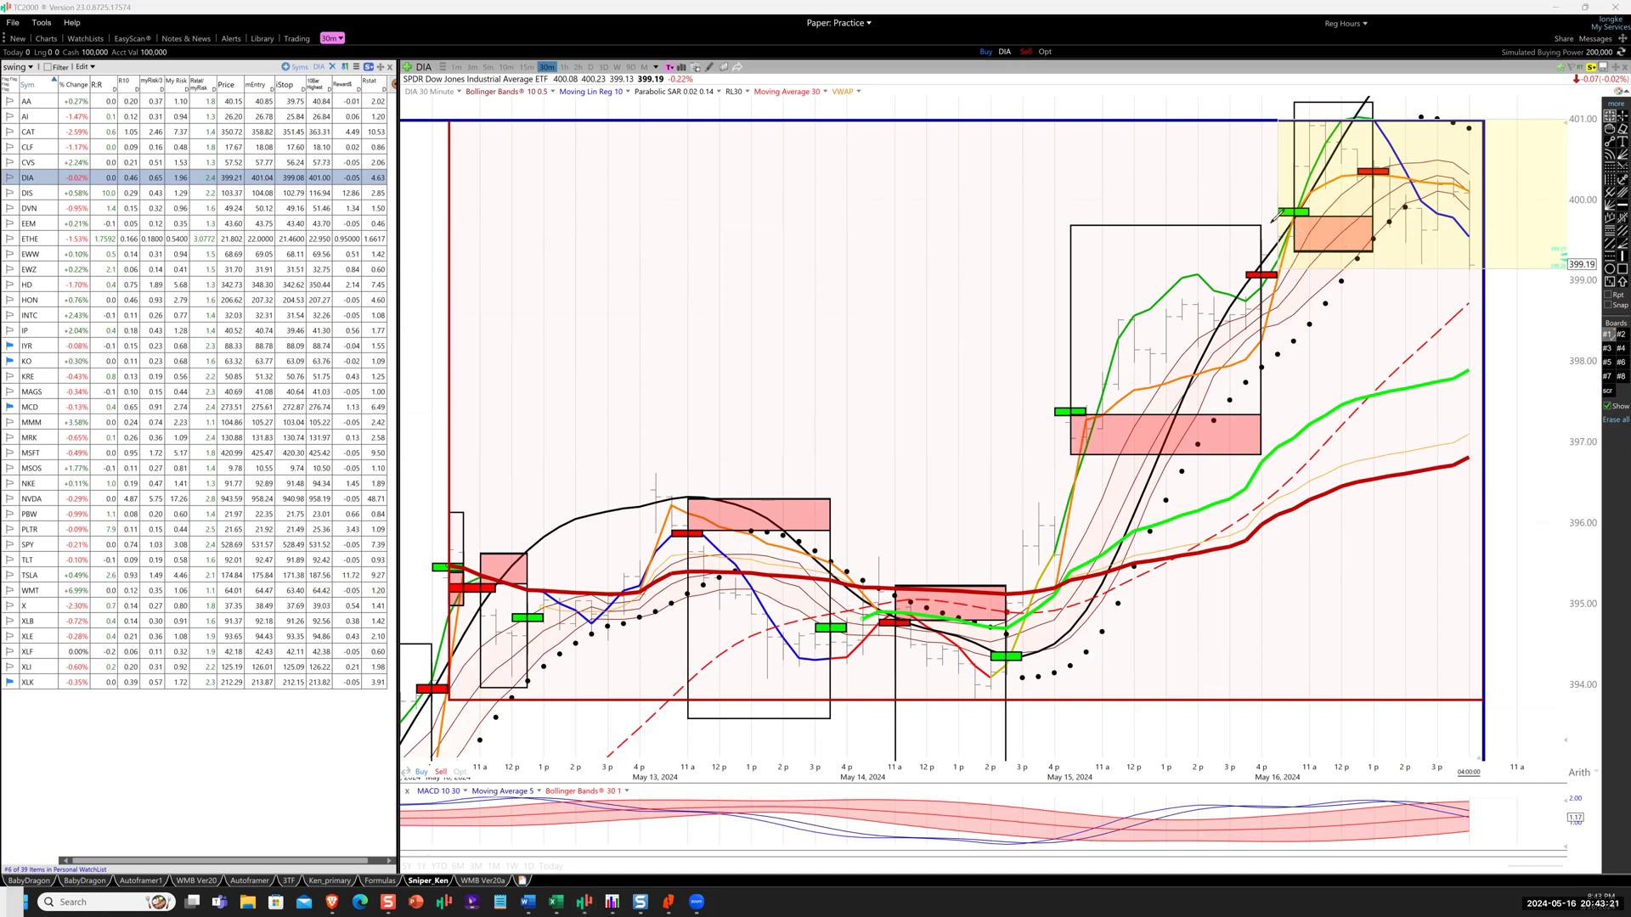
mouse_move(1275, 224)
left_mouse_down()
mouse_move(1301, 201)
mouse_move(1311, 243)
mouse_move(1351, 245)
left_mouse_up()
left_click_drag(1373, 226, 1366, 239)
mouse_move(1273, 160)
left_mouse_down()
mouse_move(1283, 182)
mouse_move(1303, 126)
mouse_move(1356, 156)
left_mouse_up()
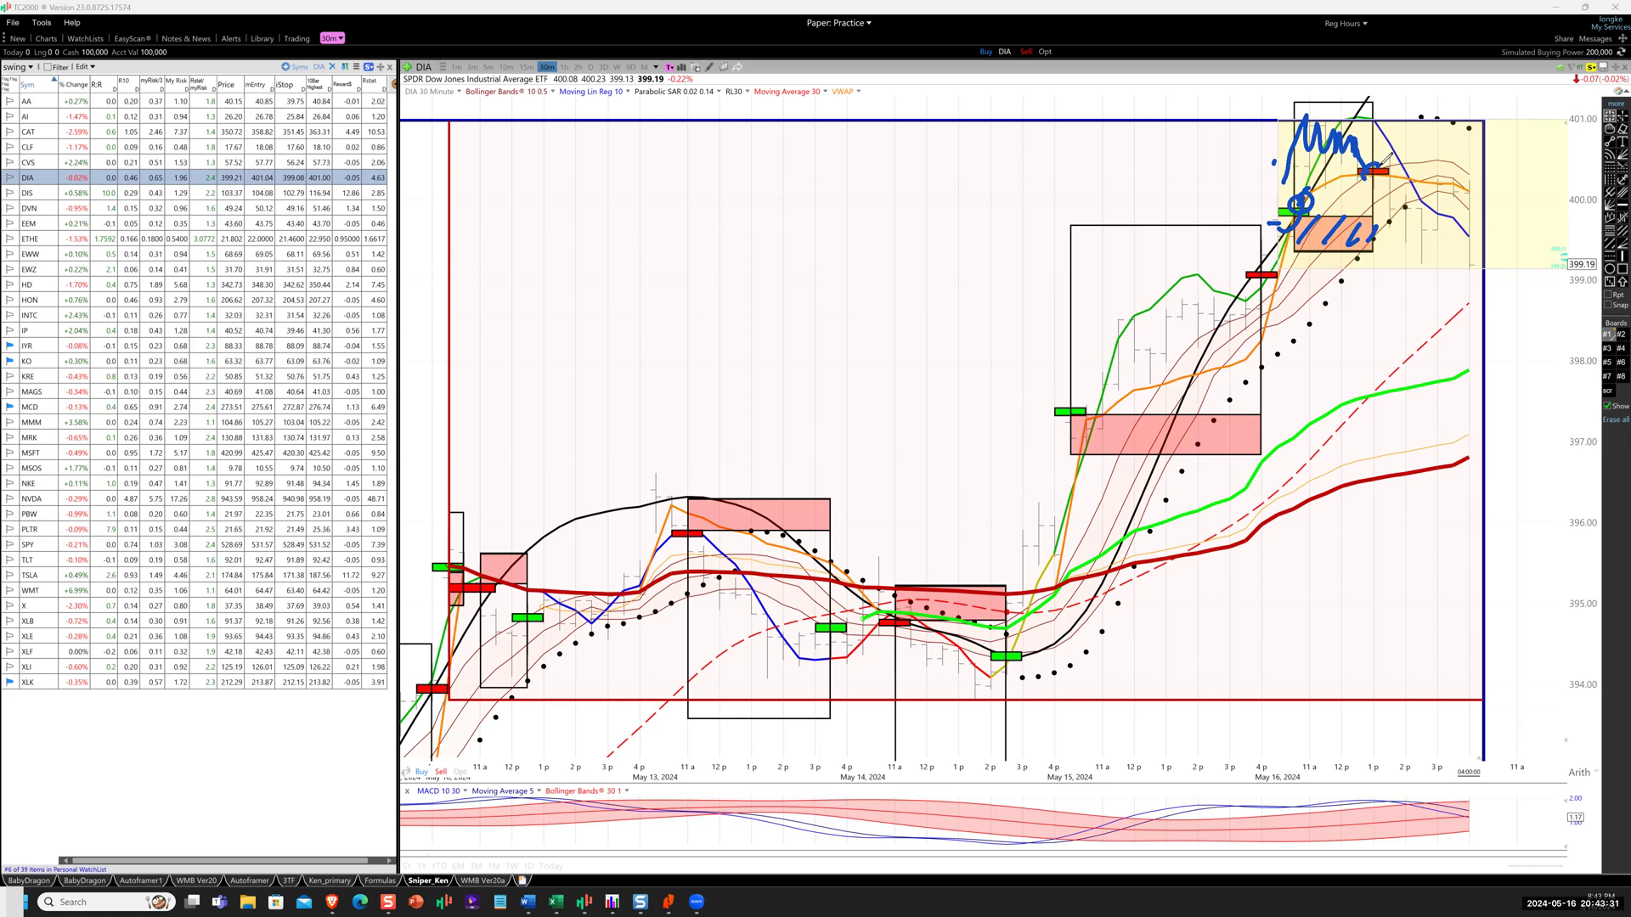
Circle the DIA exit, write its '1R' label, and switch to the DIS chart.
mouse_move(1377, 173)
left_mouse_down()
mouse_move(1378, 212)
mouse_move(1403, 176)
mouse_move(1433, 177)
left_mouse_up()
mouse_move(1449, 166)
left_mouse_down()
mouse_move(1461, 140)
mouse_move(1471, 161)
left_mouse_up()
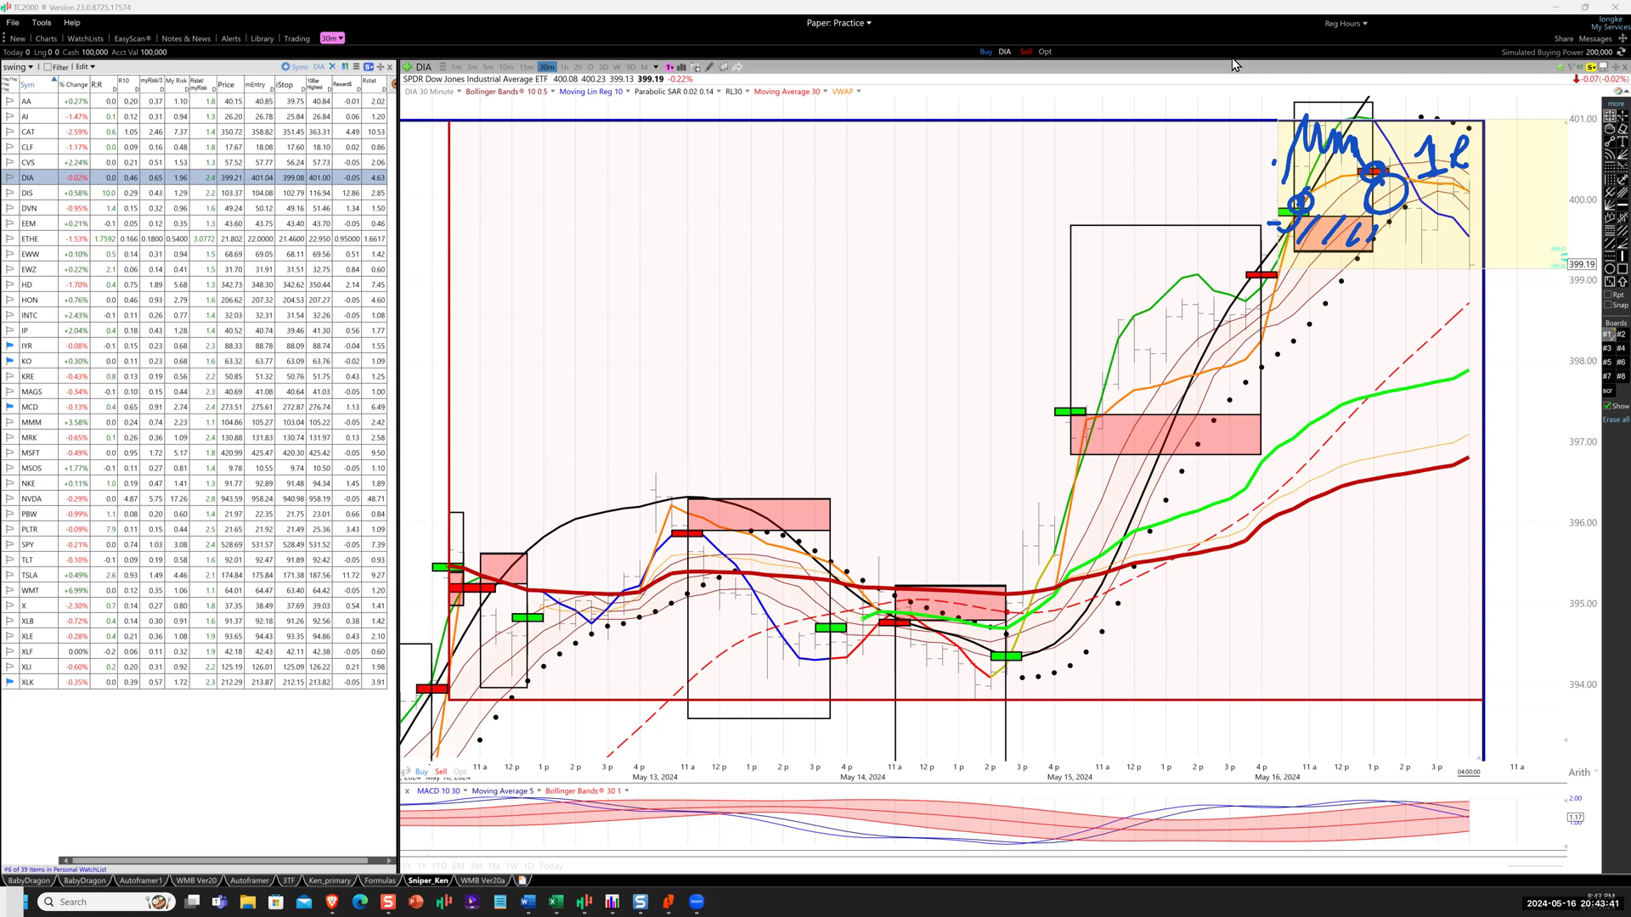
left_click(29, 194)
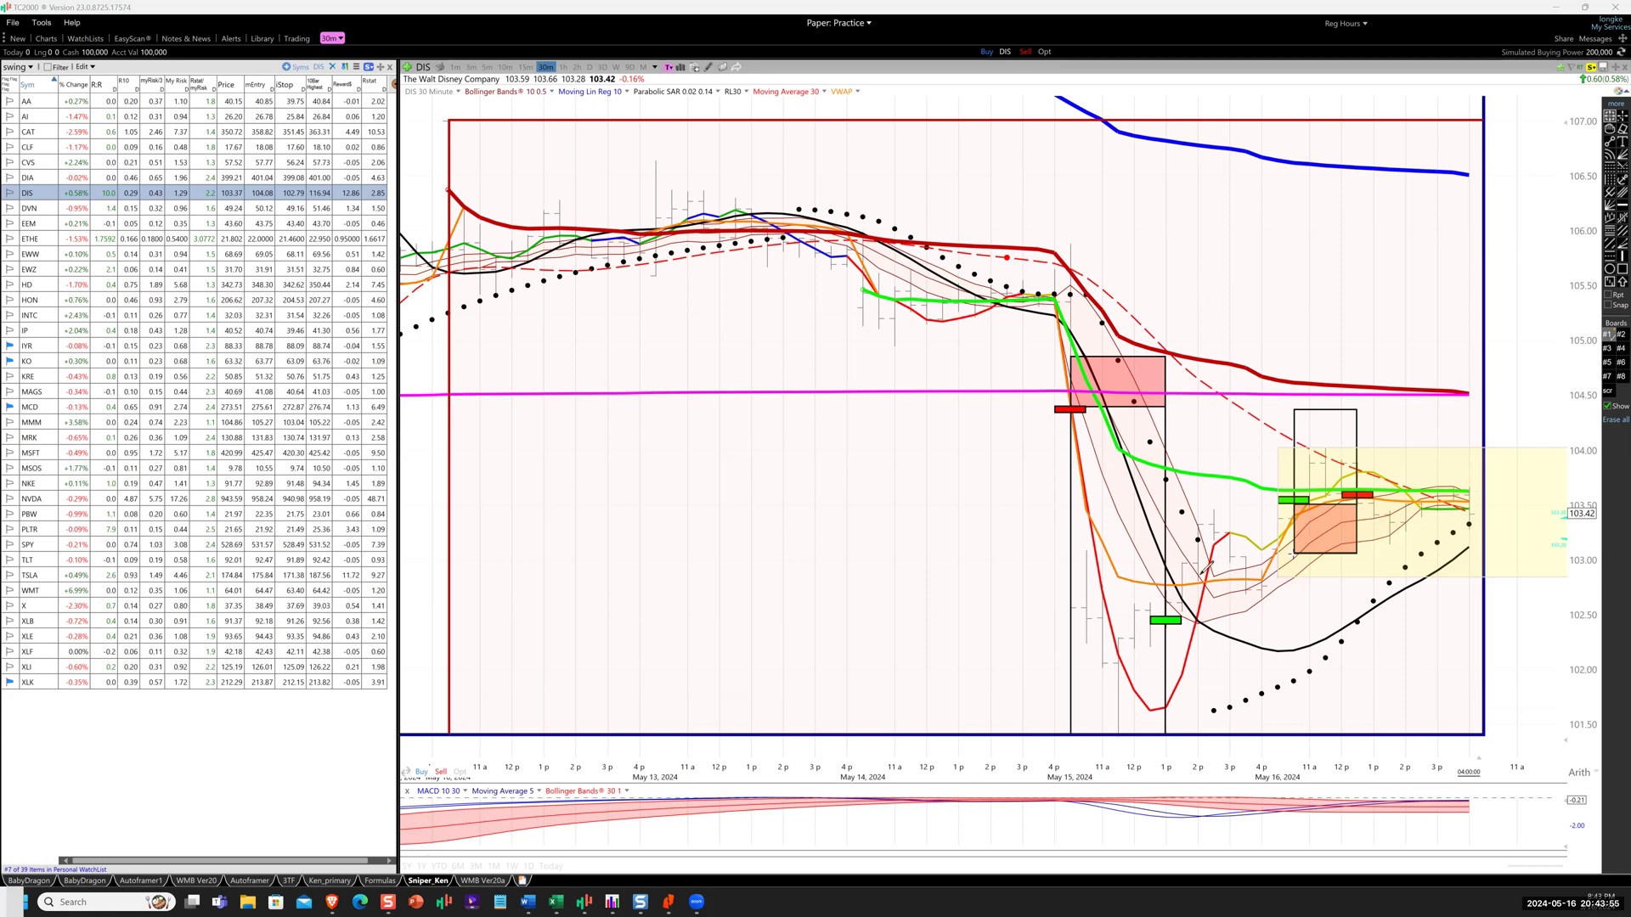
Draw a rising arrow to the Disney green entry marker, circle it, and hatch the orange box.
mouse_move(1194, 579)
left_mouse_down()
mouse_move(1282, 533)
mouse_move(1309, 487)
mouse_move(1284, 506)
mouse_move(1304, 491)
mouse_move(1313, 511)
left_mouse_up()
left_click_drag(1306, 533, 1331, 515)
mouse_move(1327, 524)
left_mouse_down()
mouse_move(1343, 513)
mouse_move(1333, 523)
left_mouse_up()
mouse_move(1334, 544)
left_mouse_down()
mouse_move(1351, 520)
mouse_move(1330, 460)
mouse_move(1362, 492)
left_mouse_up()
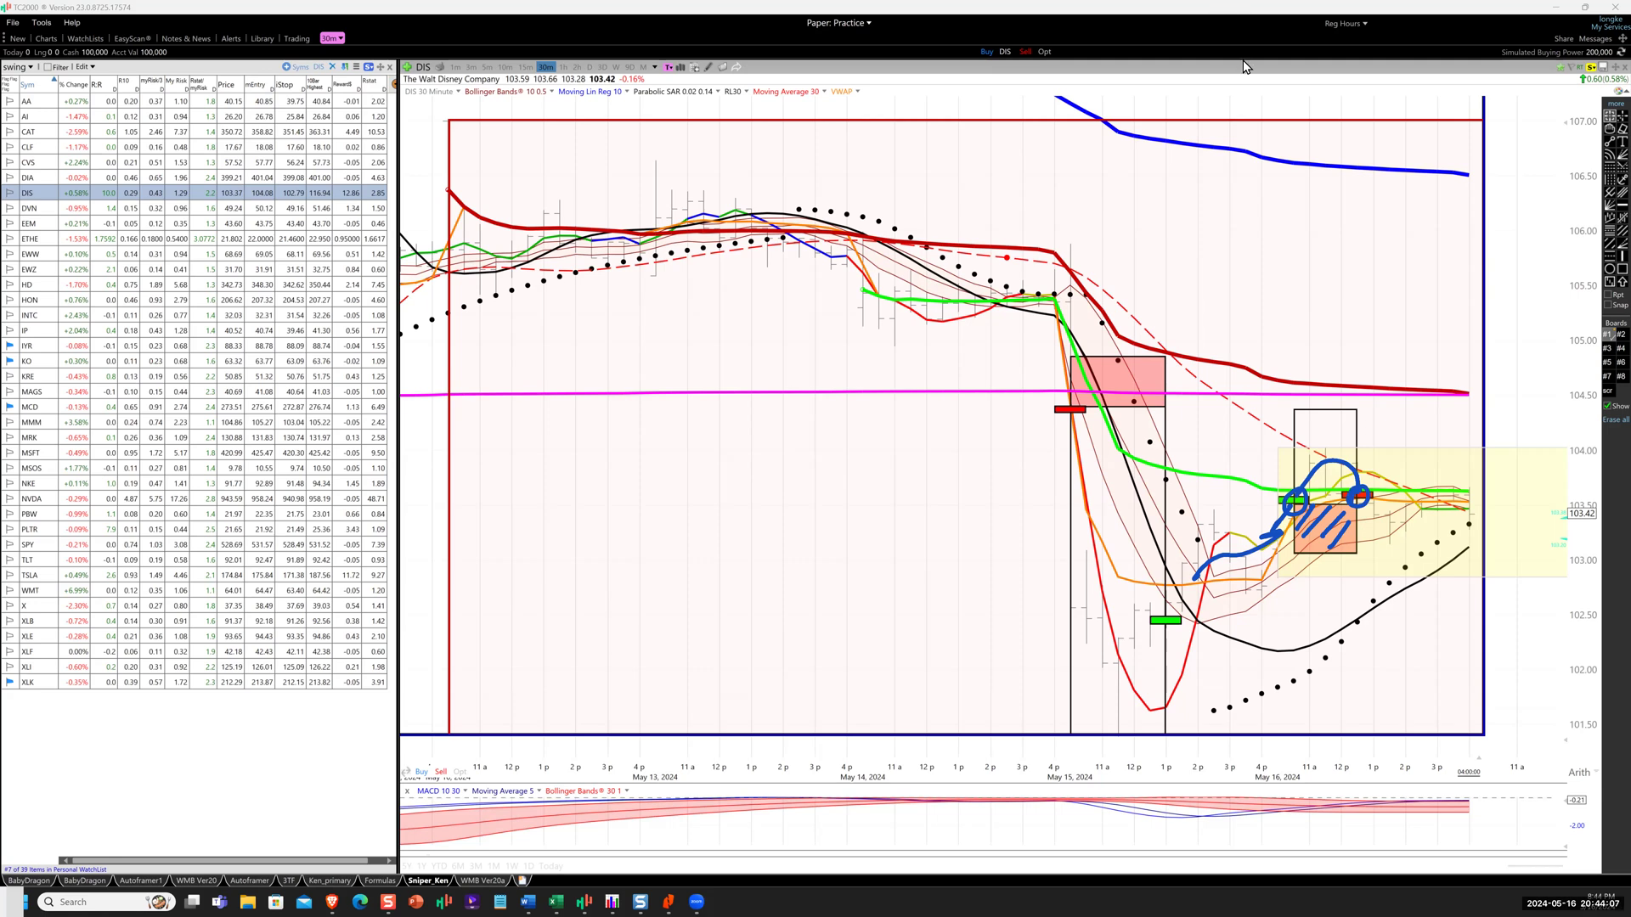
Open DVN, scribble the pre-entry chop, draw a line to the exit, circle it, and write '1R'.
left_click(36, 211)
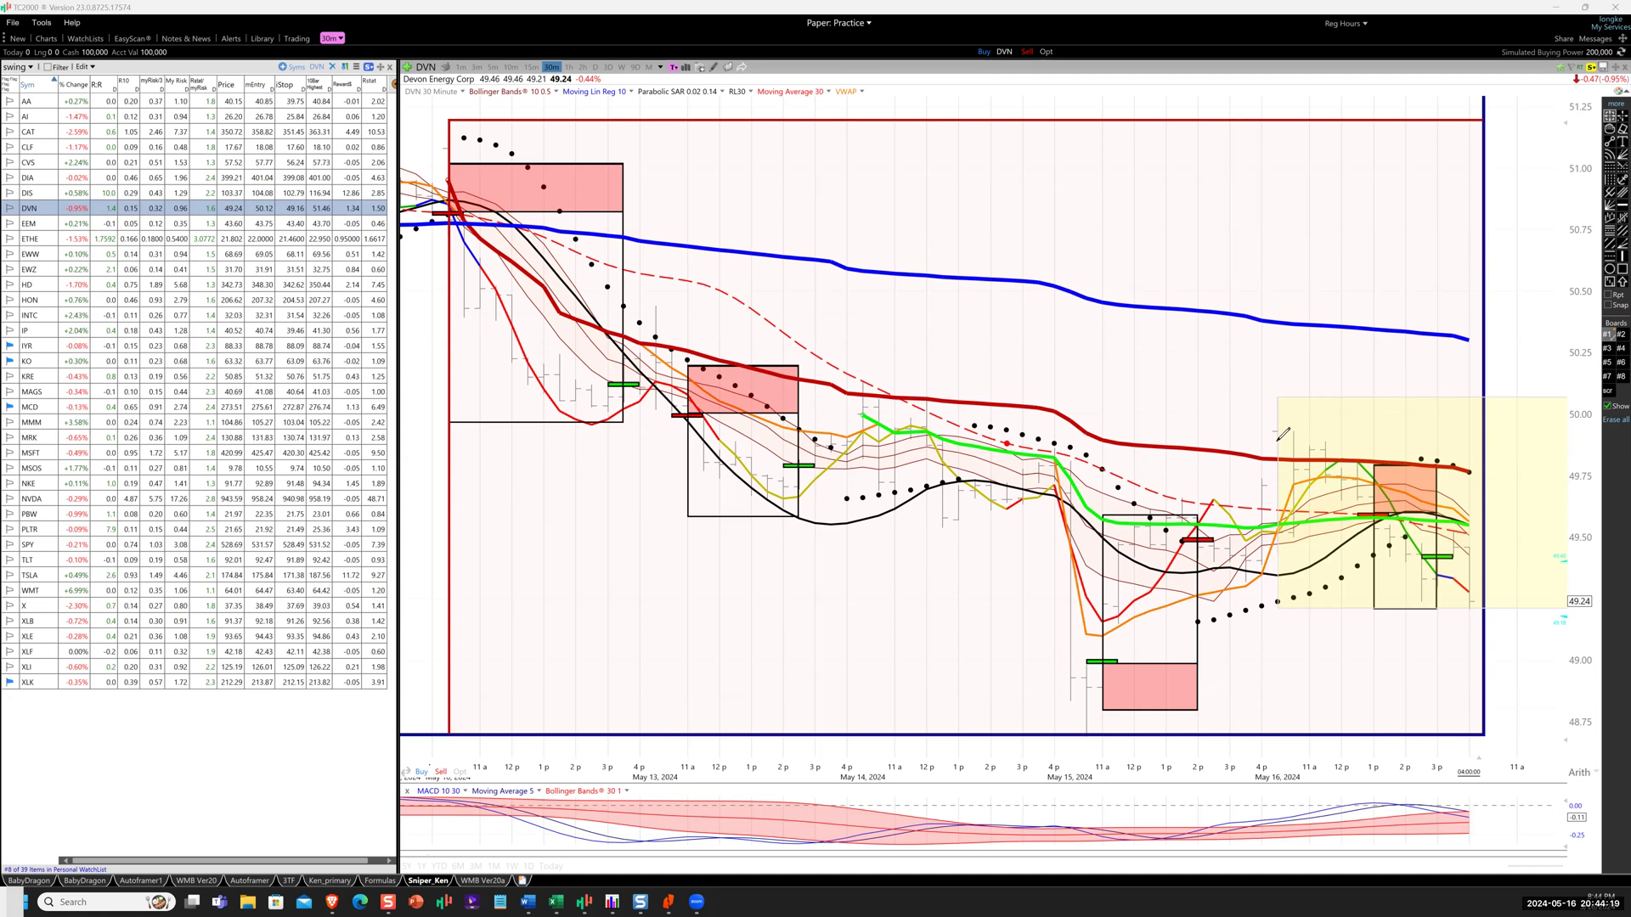
mouse_move(1264, 433)
left_mouse_down()
mouse_move(1278, 462)
mouse_move(1346, 474)
left_mouse_up()
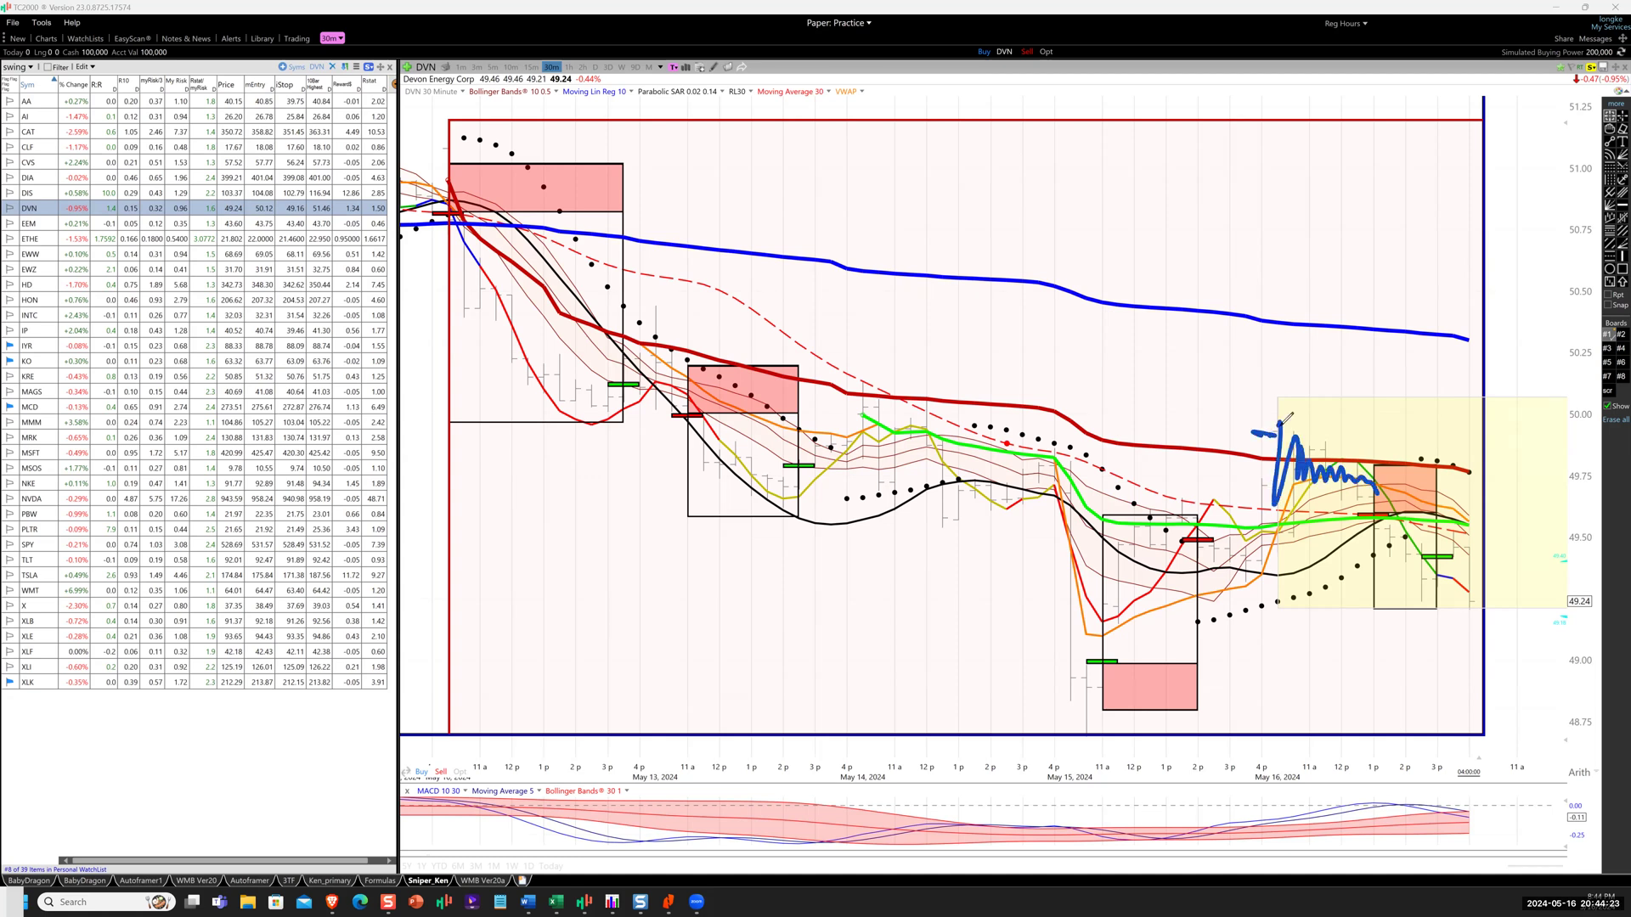
left_click_drag(1276, 510, 1412, 517)
left_click_drag(1409, 506, 1430, 589)
mouse_move(1456, 520)
left_mouse_down()
mouse_move(1504, 542)
mouse_move(1531, 514)
mouse_move(1548, 539)
left_mouse_up()
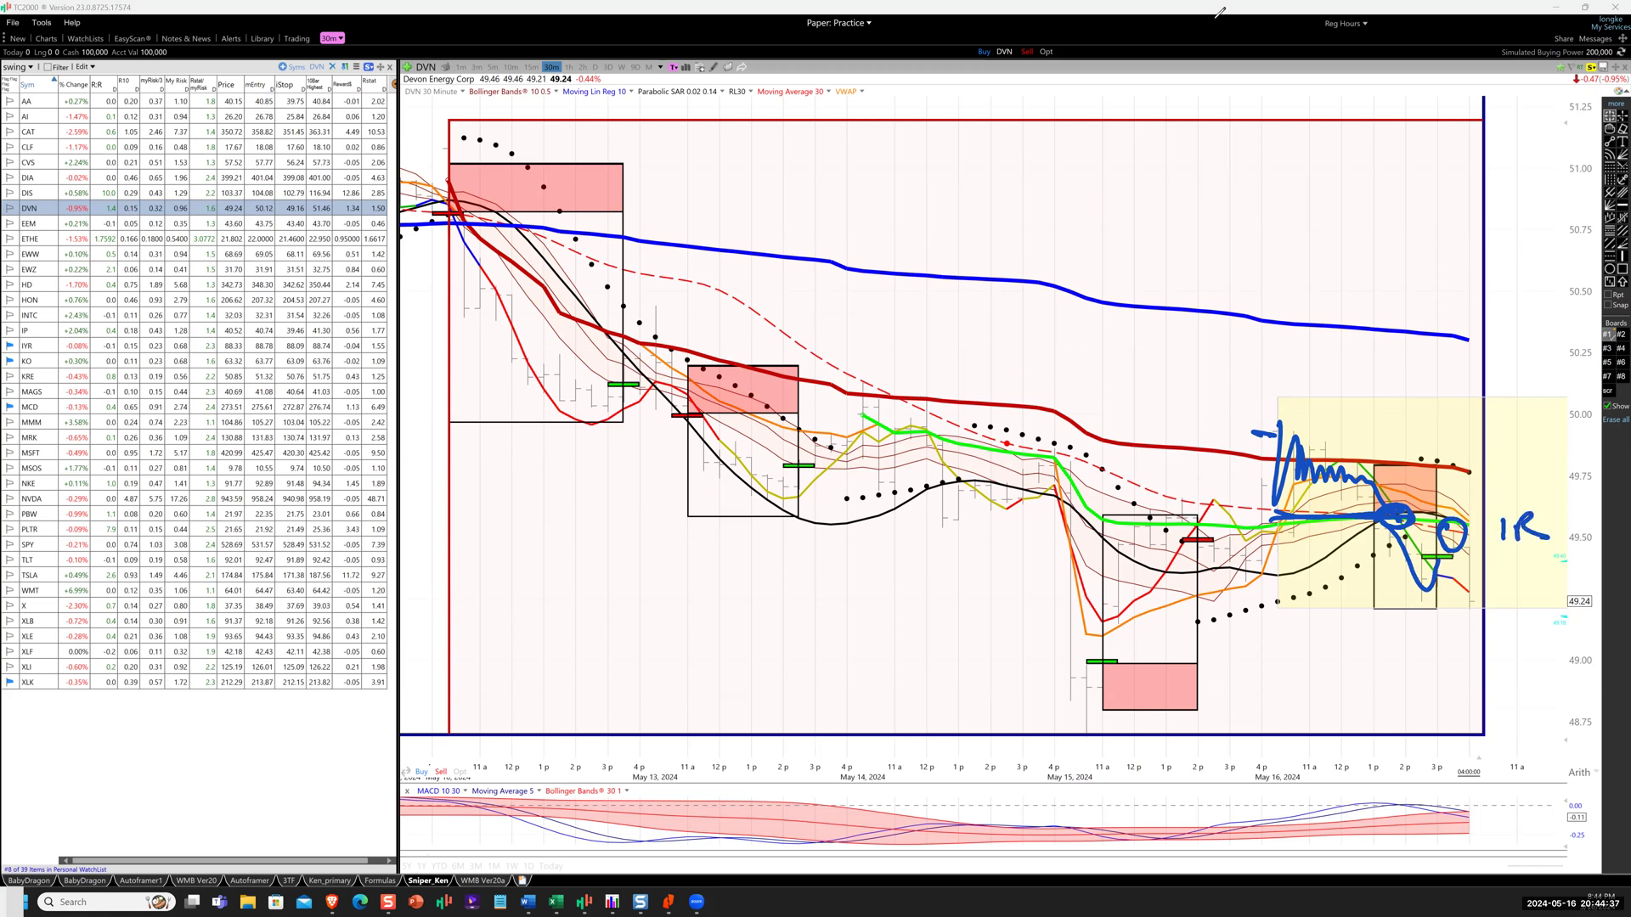
Clear the DVN ink and step through EEM and ETHE to the EWW chart.
key("Escape")
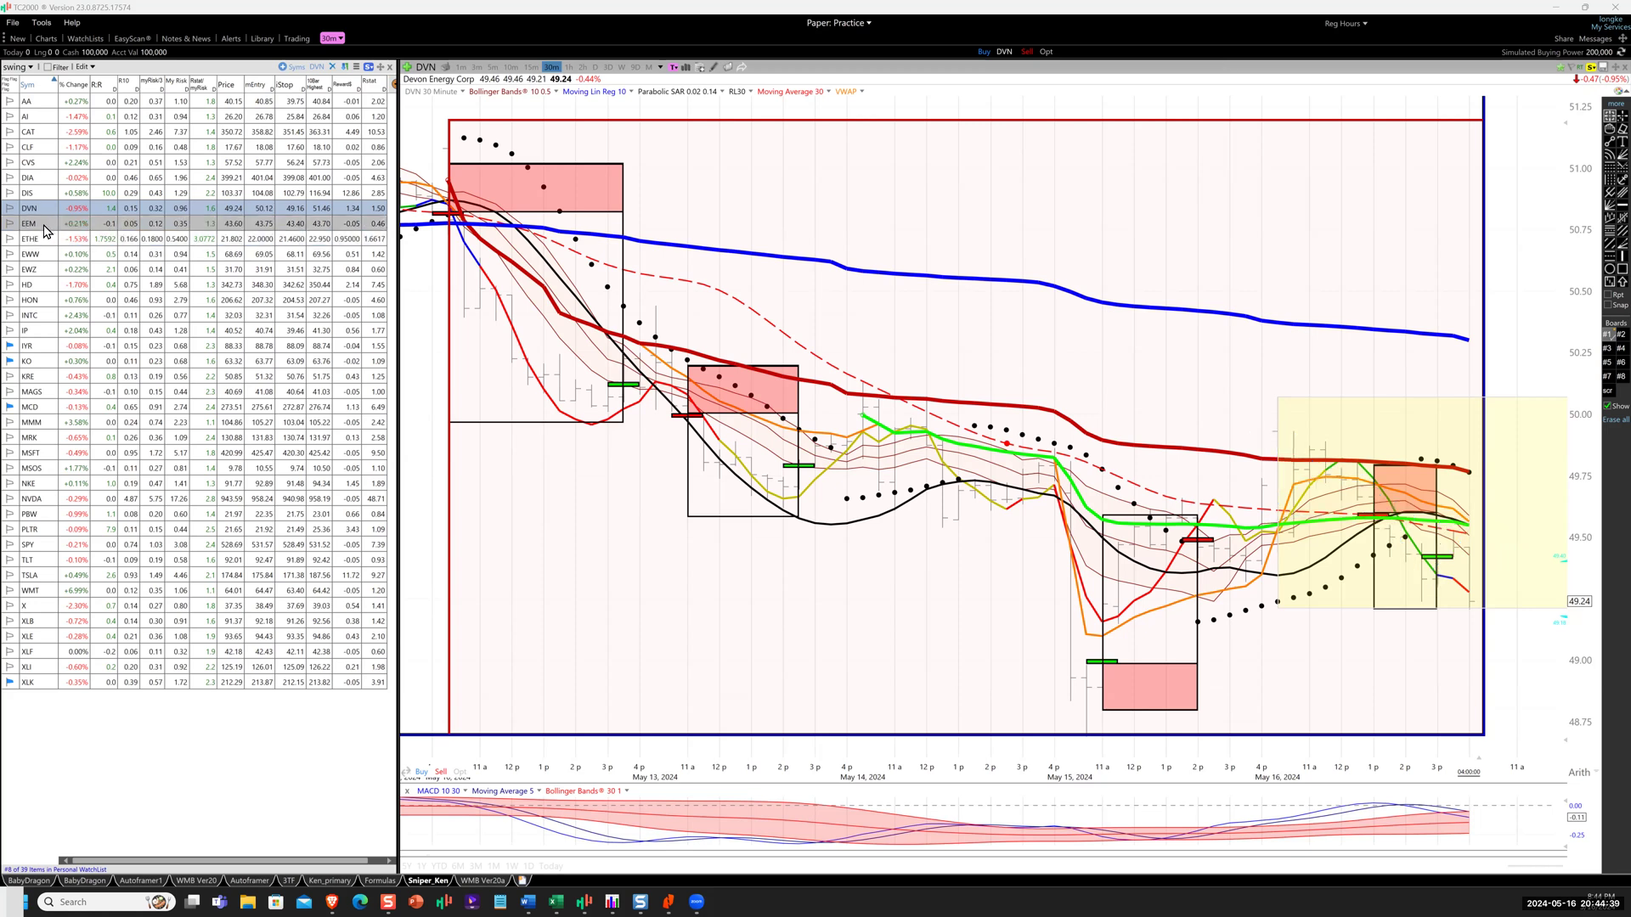
key("Down")
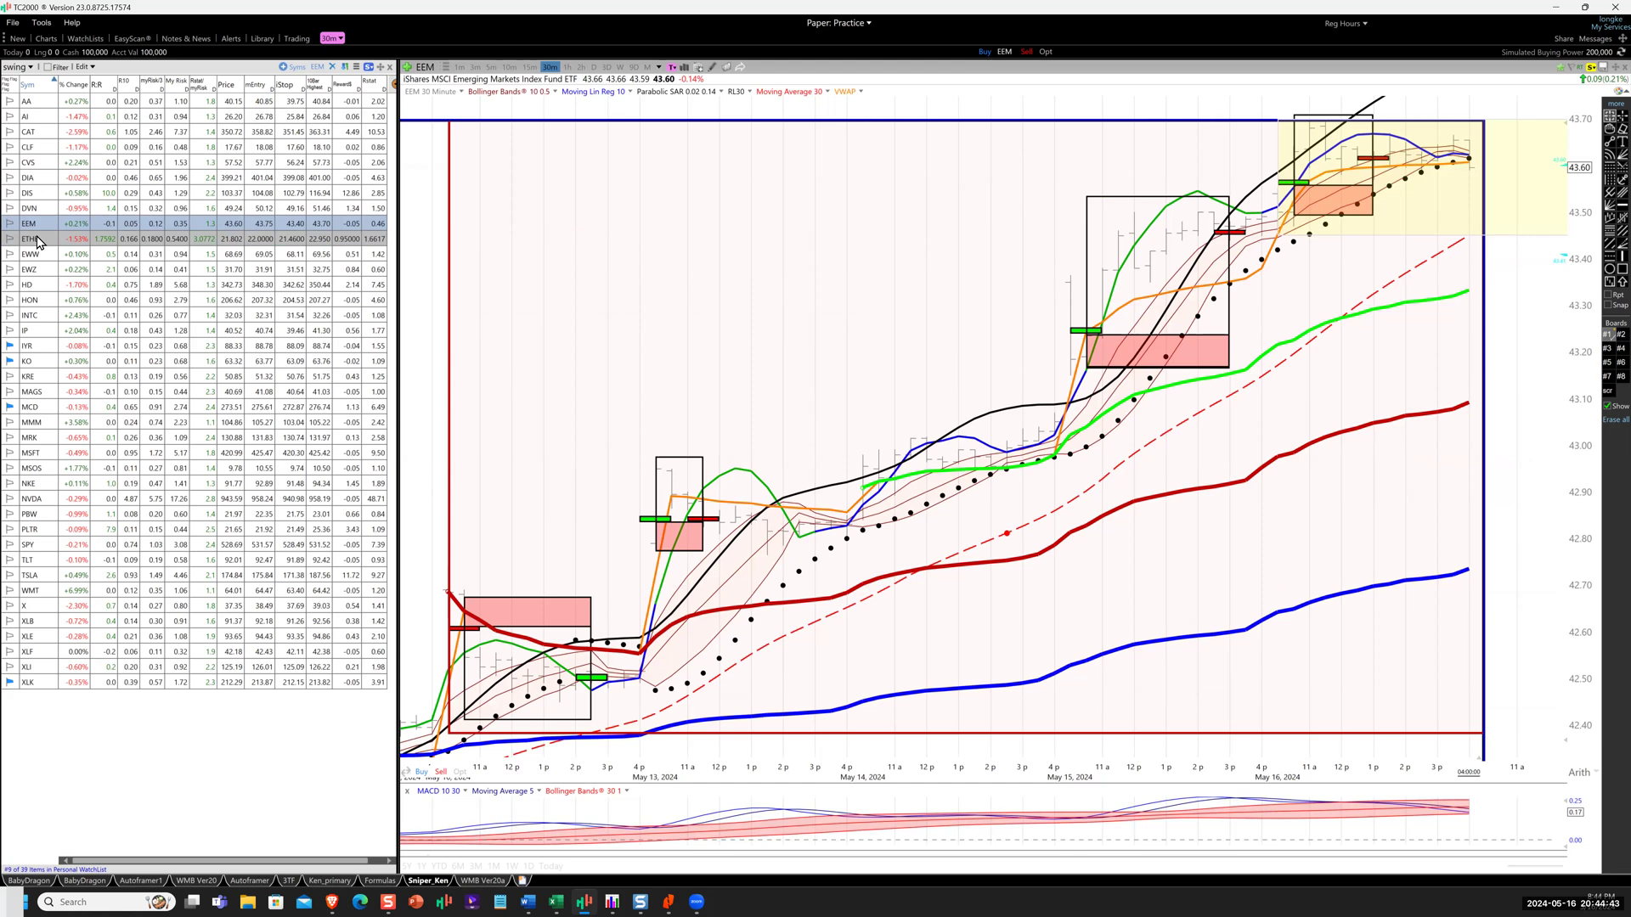
left_click(37, 242)
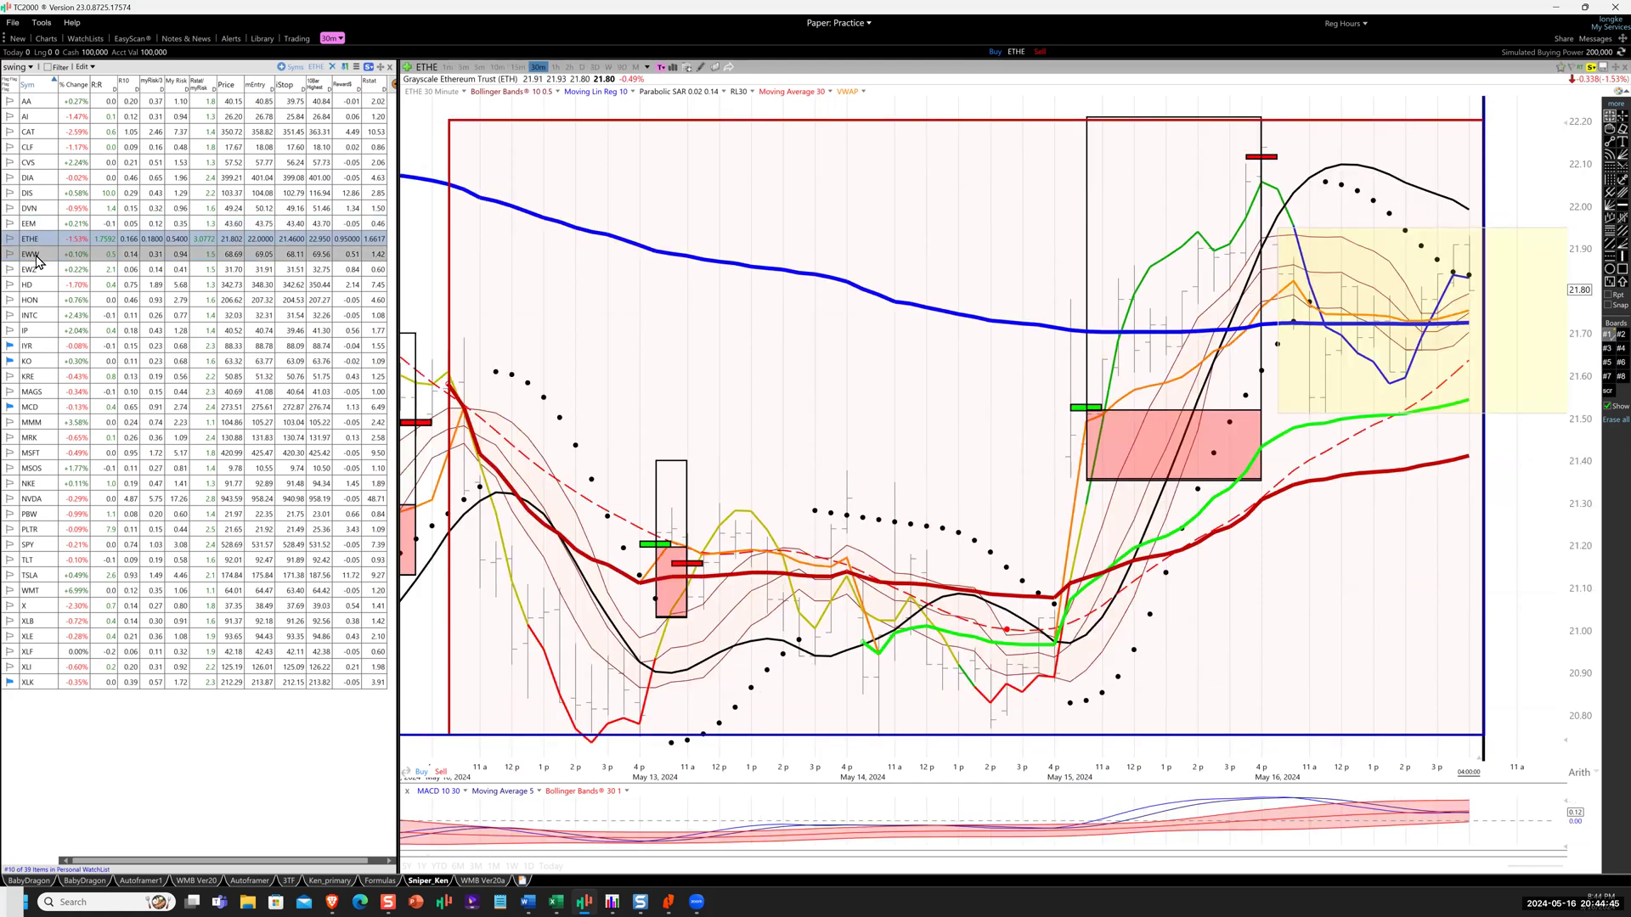
left_click(37, 258)
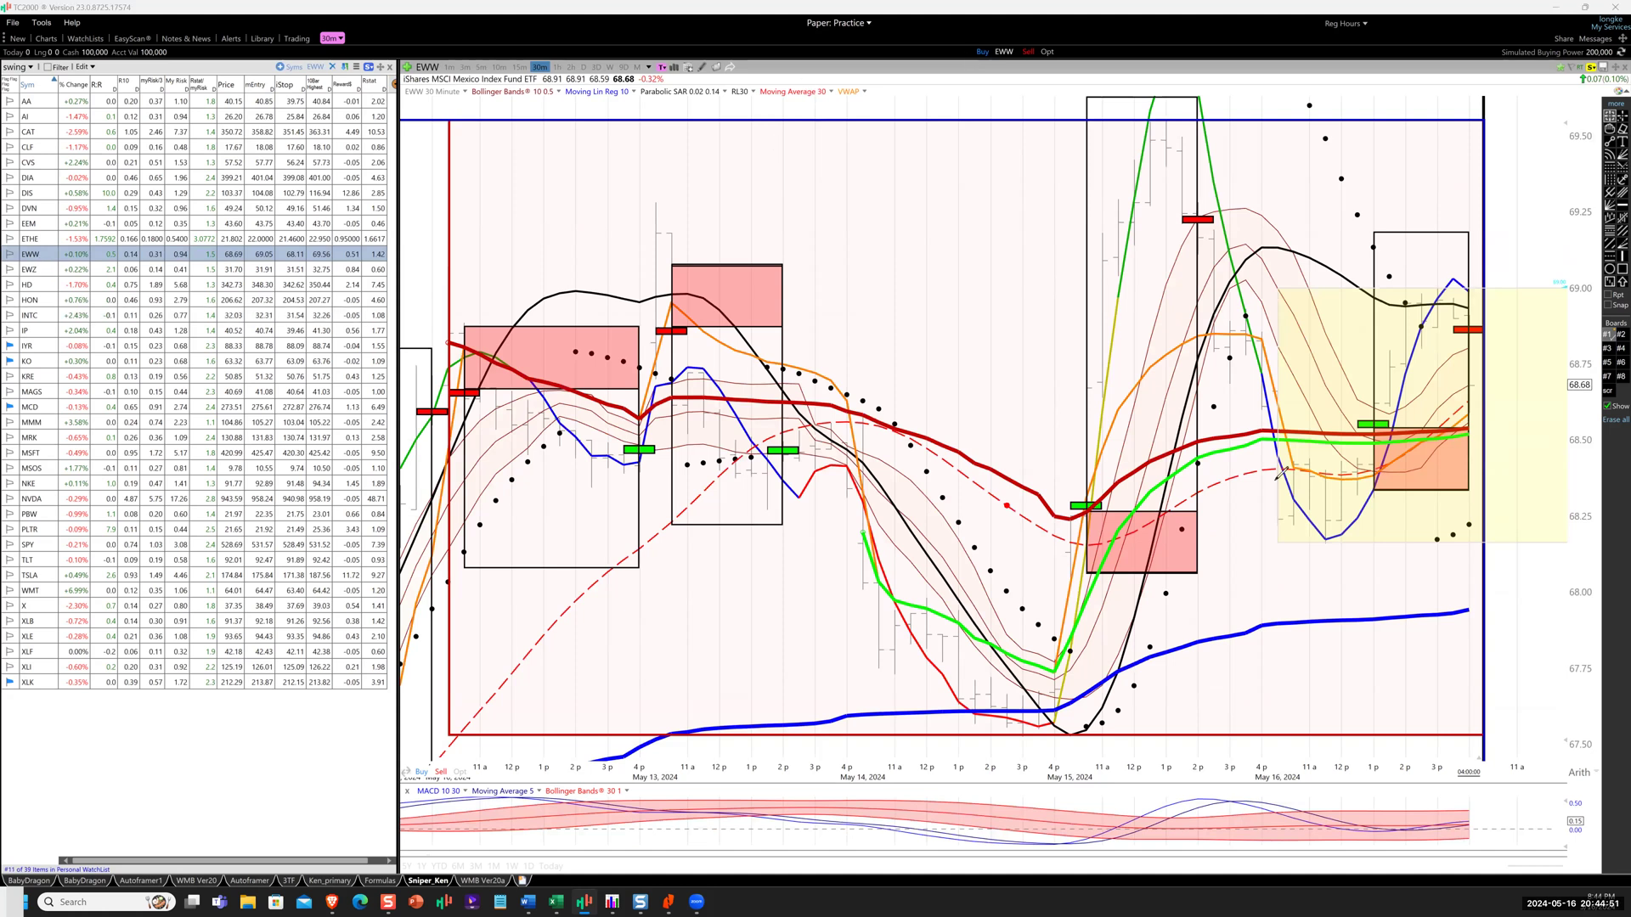
Ink the EWW entry, the move up to the exit and final bars, then clear the ink.
mouse_move(1286, 407)
left_mouse_down()
mouse_move(1300, 489)
mouse_move(1376, 477)
left_mouse_up()
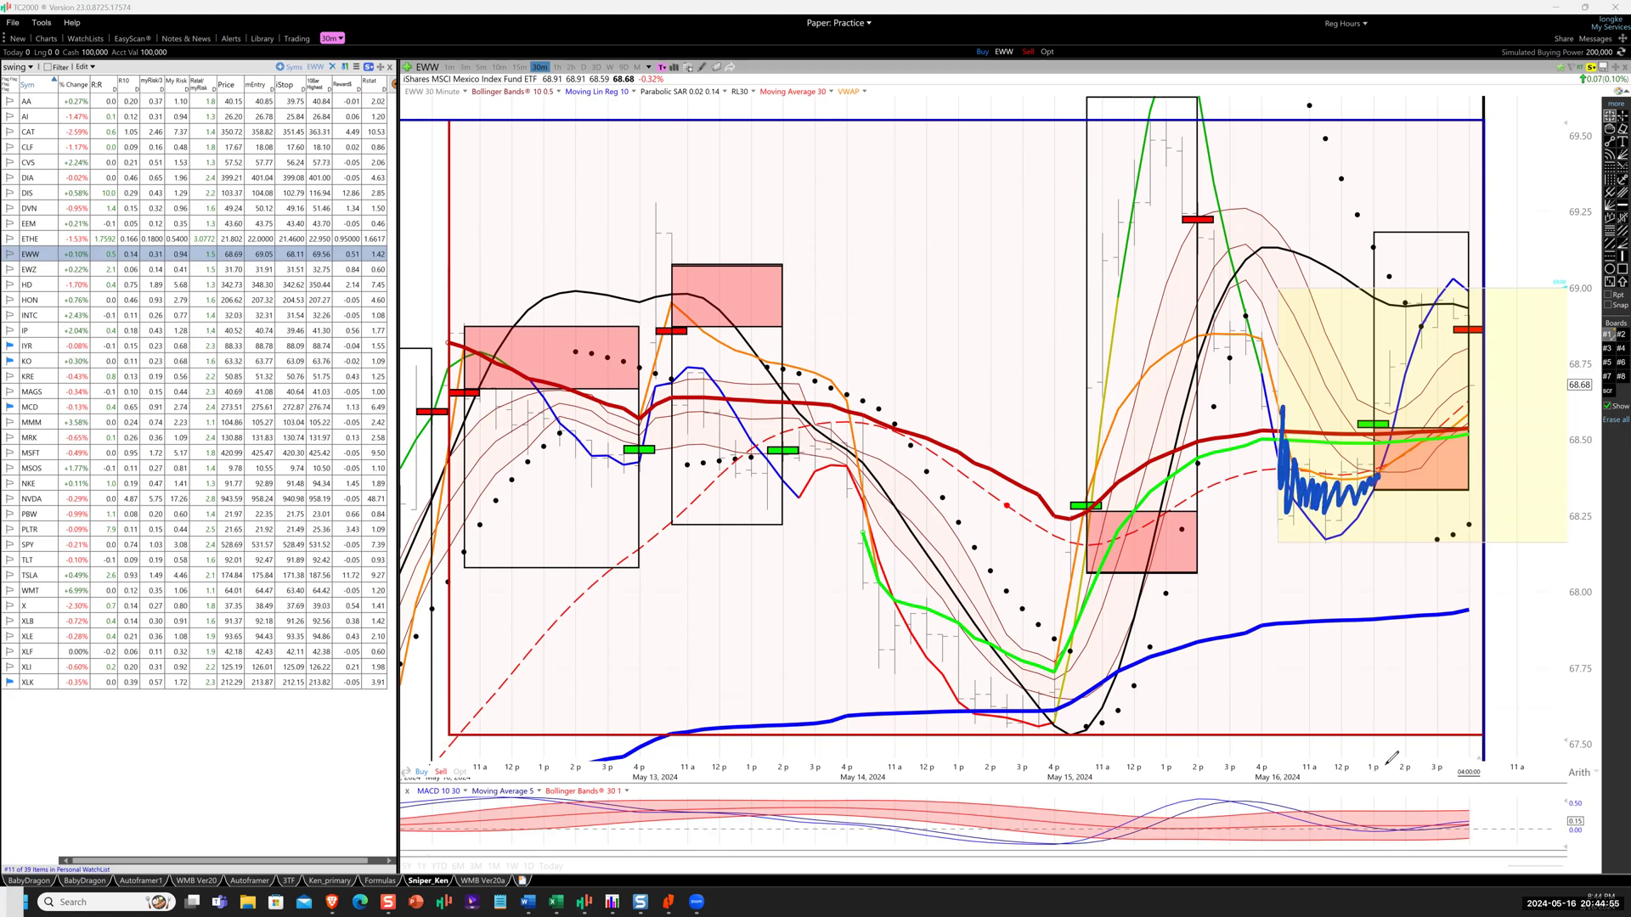
mouse_move(1398, 736)
left_mouse_down()
mouse_move(1360, 769)
mouse_move(1396, 737)
mouse_move(1389, 482)
left_mouse_up()
mouse_move(1223, 487)
left_mouse_down()
mouse_move(1278, 462)
mouse_move(1369, 474)
mouse_move(1425, 443)
mouse_move(1373, 468)
mouse_move(1330, 455)
mouse_move(1381, 425)
left_mouse_up()
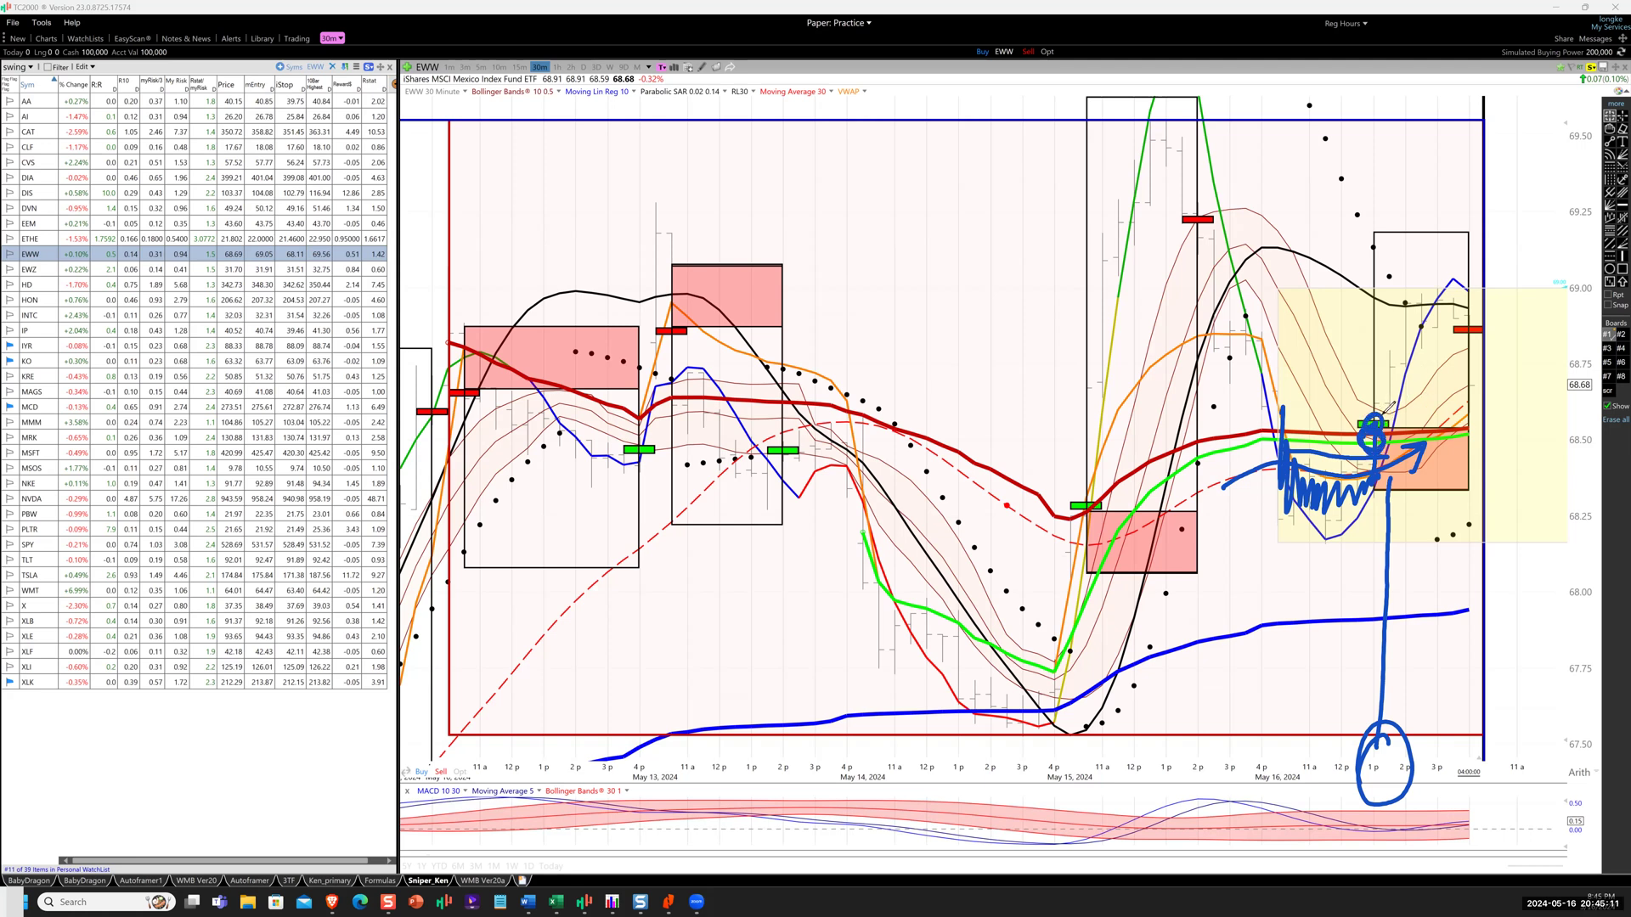
mouse_move(1391, 406)
left_mouse_down()
mouse_move(1458, 222)
mouse_move(1472, 297)
left_mouse_up()
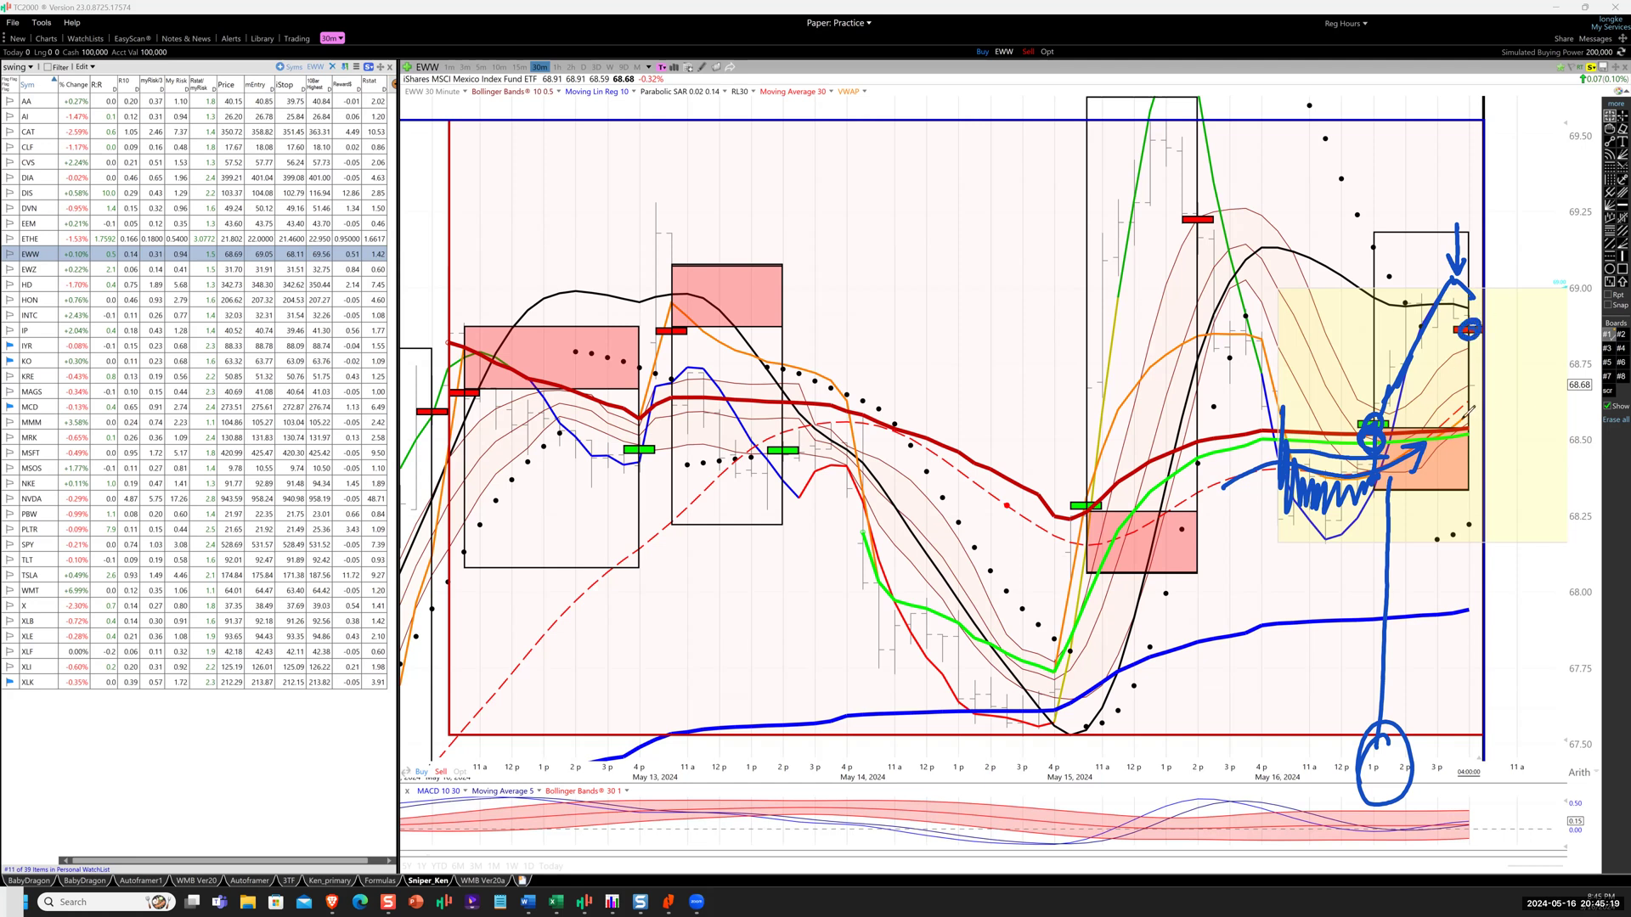
mouse_move(1480, 366)
left_mouse_down()
mouse_move(1463, 419)
mouse_move(1478, 363)
mouse_move(1527, 388)
mouse_move(1569, 377)
left_mouse_up()
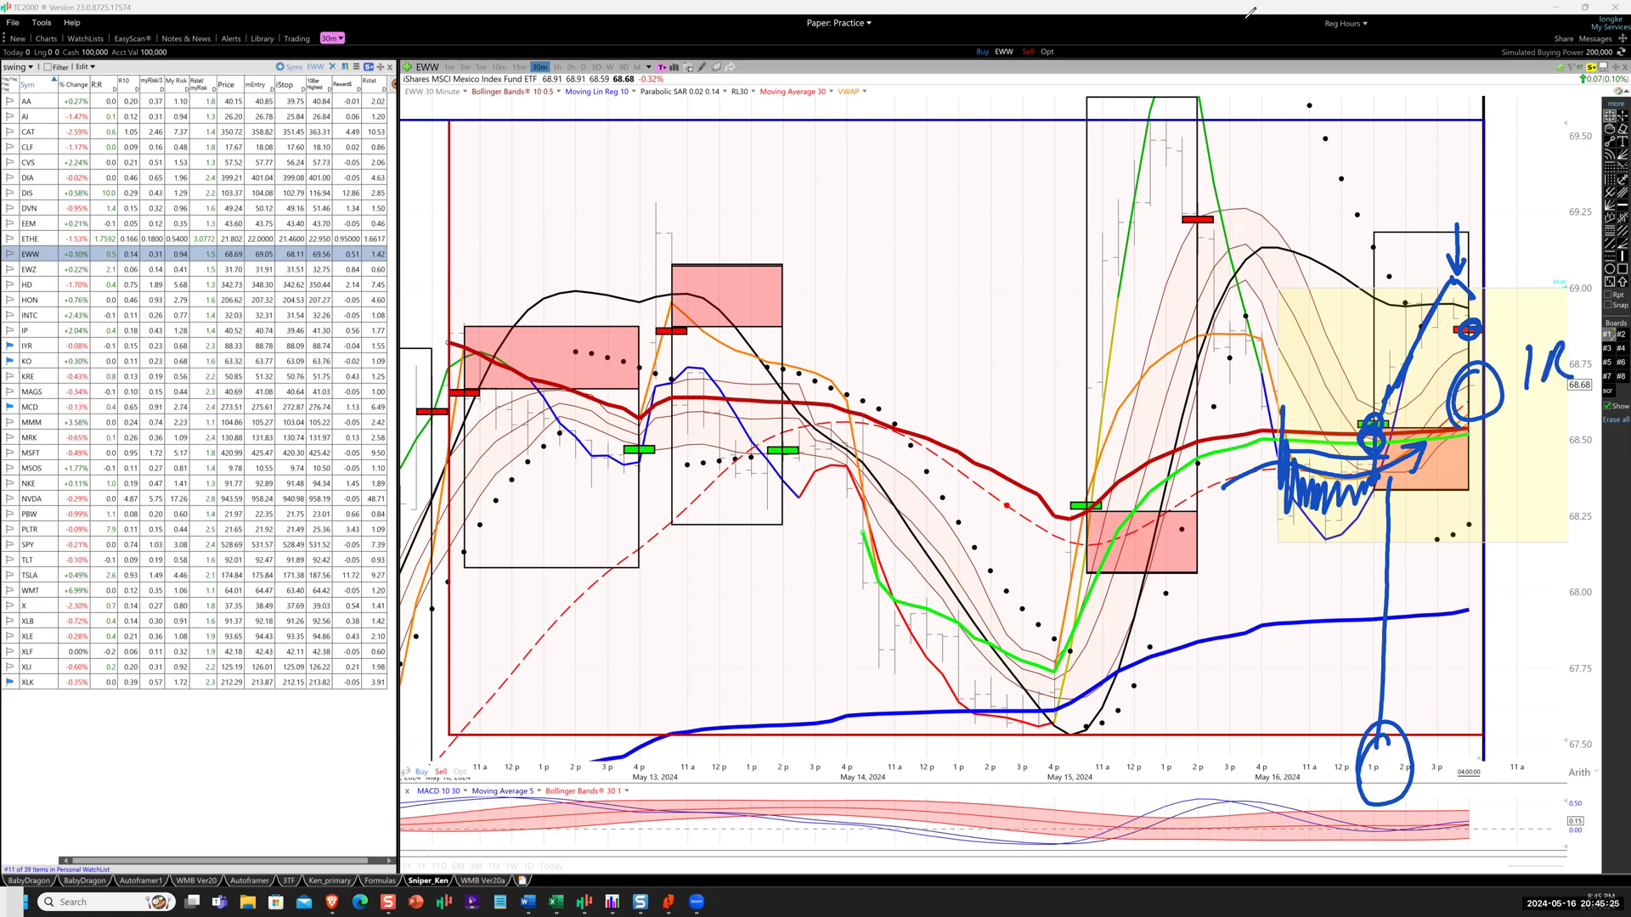
key("Escape")
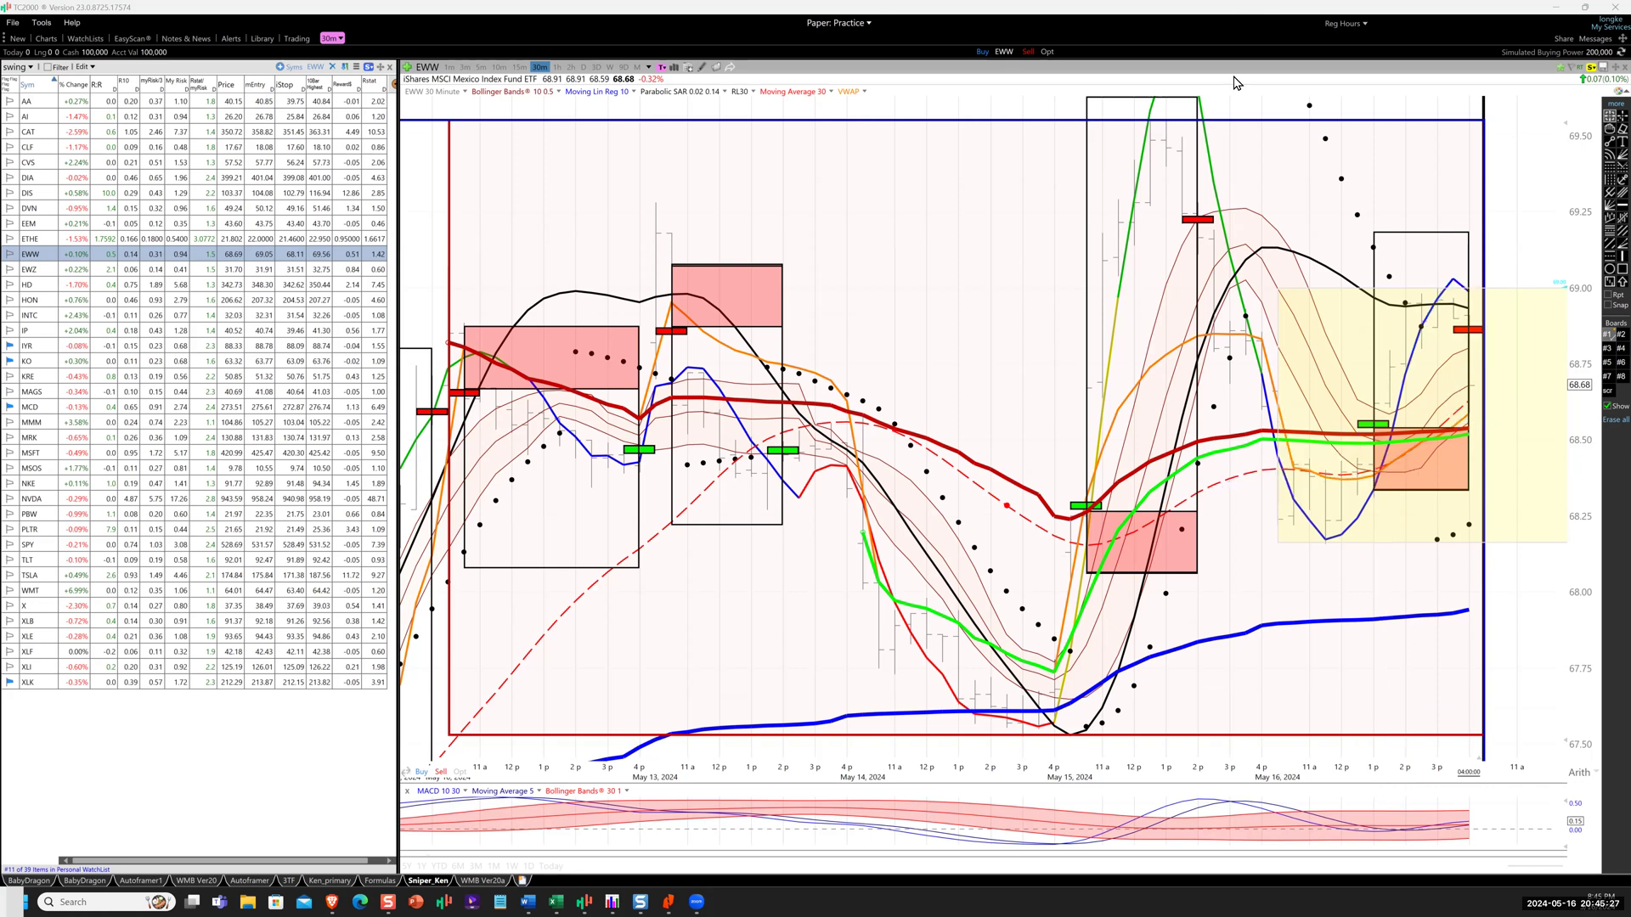
Switch from EWZ to the Home Depot chart and draw an arrow pointing at its latest trade.
left_click(46, 277)
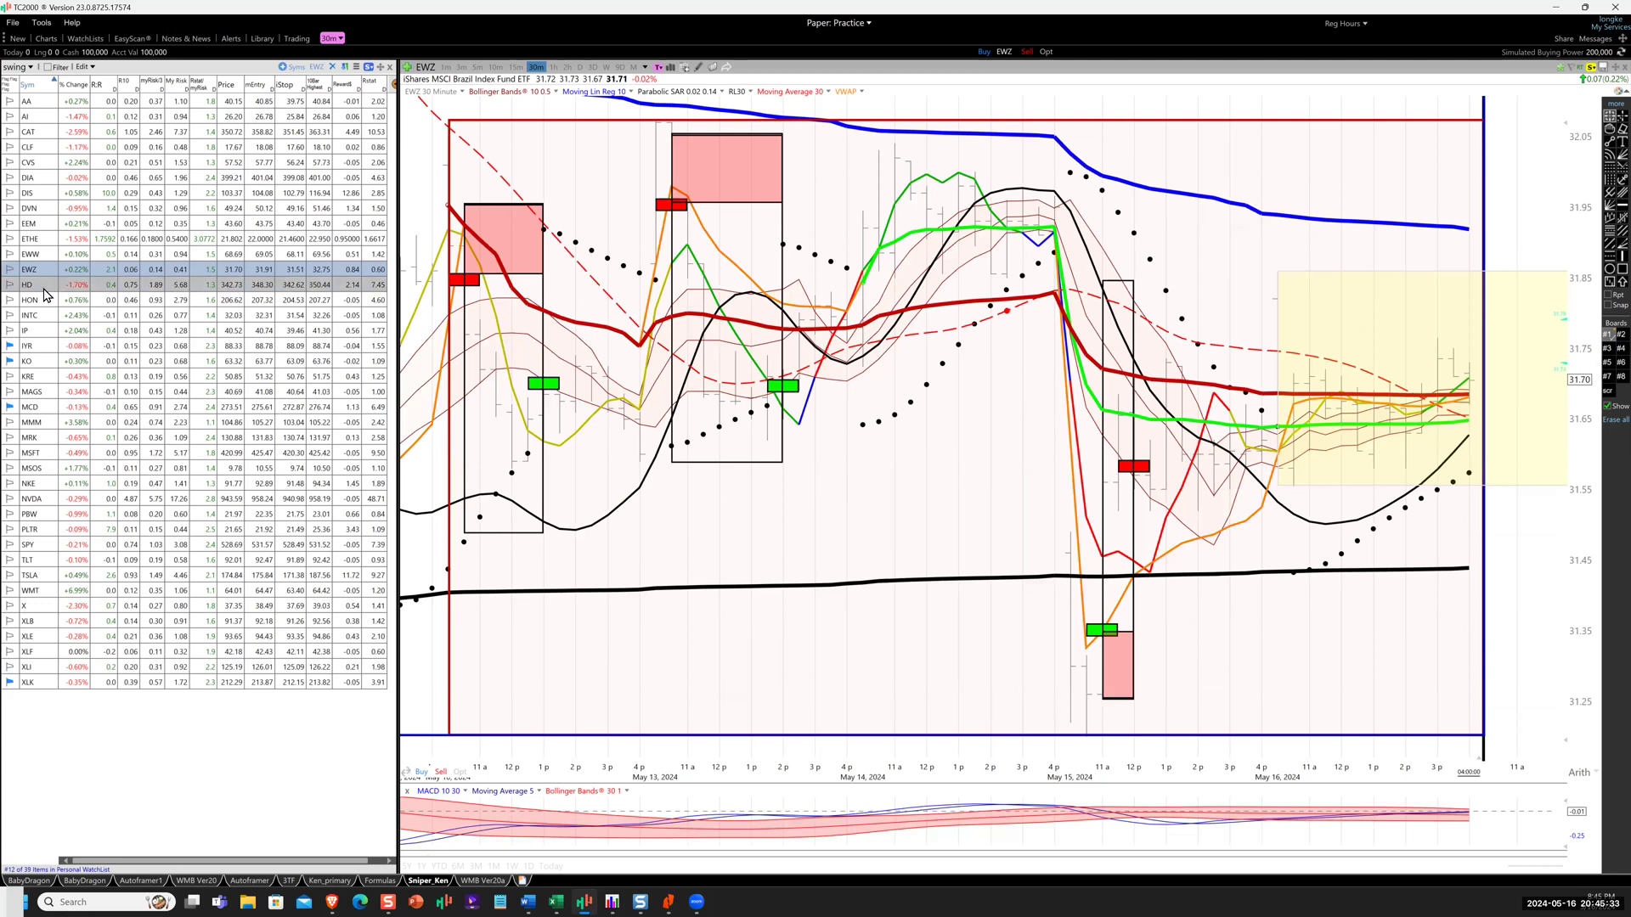
left_click(46, 287)
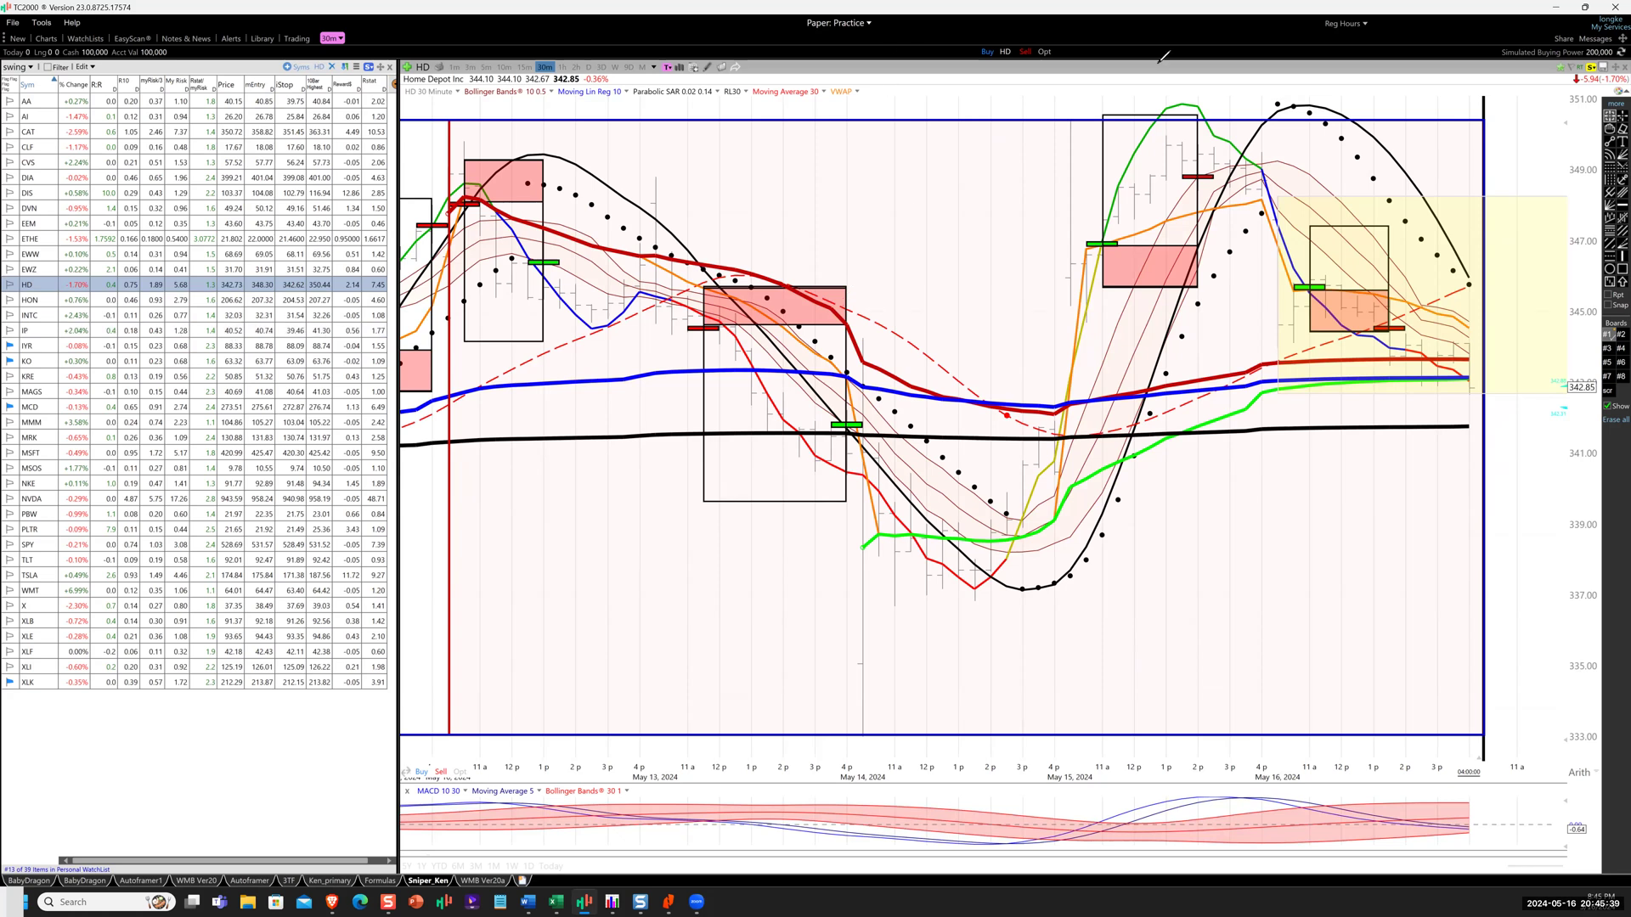
mouse_move(1242, 219)
left_mouse_down()
mouse_move(1270, 223)
mouse_move(1271, 199)
mouse_move(1265, 332)
mouse_move(1363, 226)
left_mouse_up()
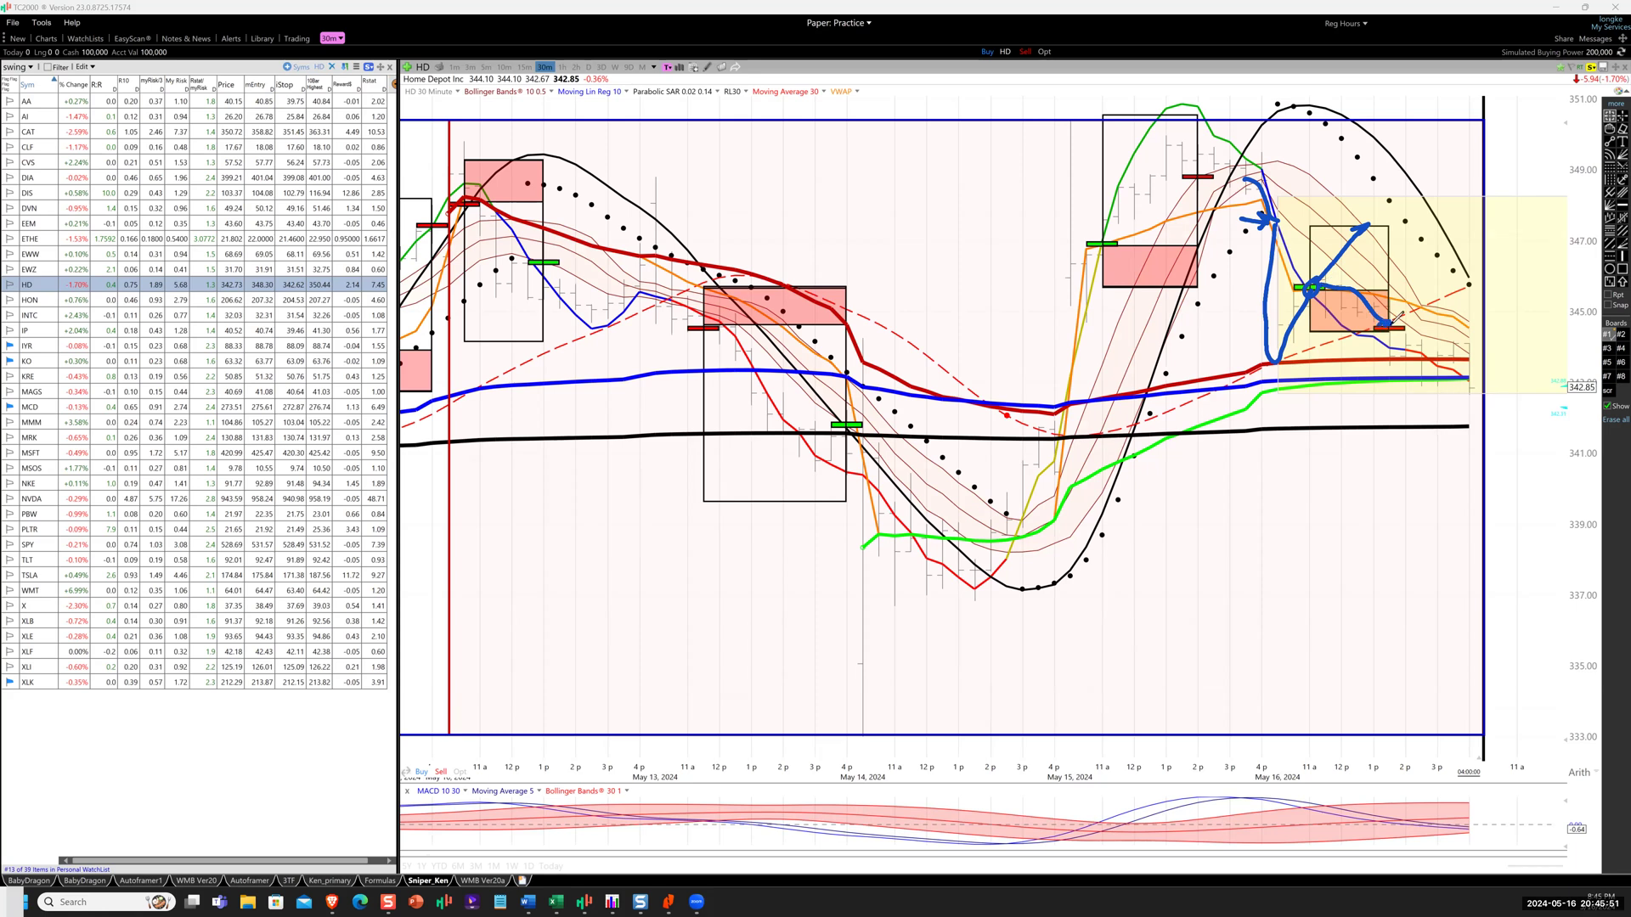
Circle the red exit marker, draw a dashed line through the last trade, and write a circled -1.
left_click_drag(1393, 323, 1383, 317)
left_click_drag(1295, 355, 1520, 277)
mouse_move(1536, 255)
left_mouse_down()
mouse_move(1539, 297)
mouse_move(1583, 263)
mouse_move(1461, 297)
left_mouse_up()
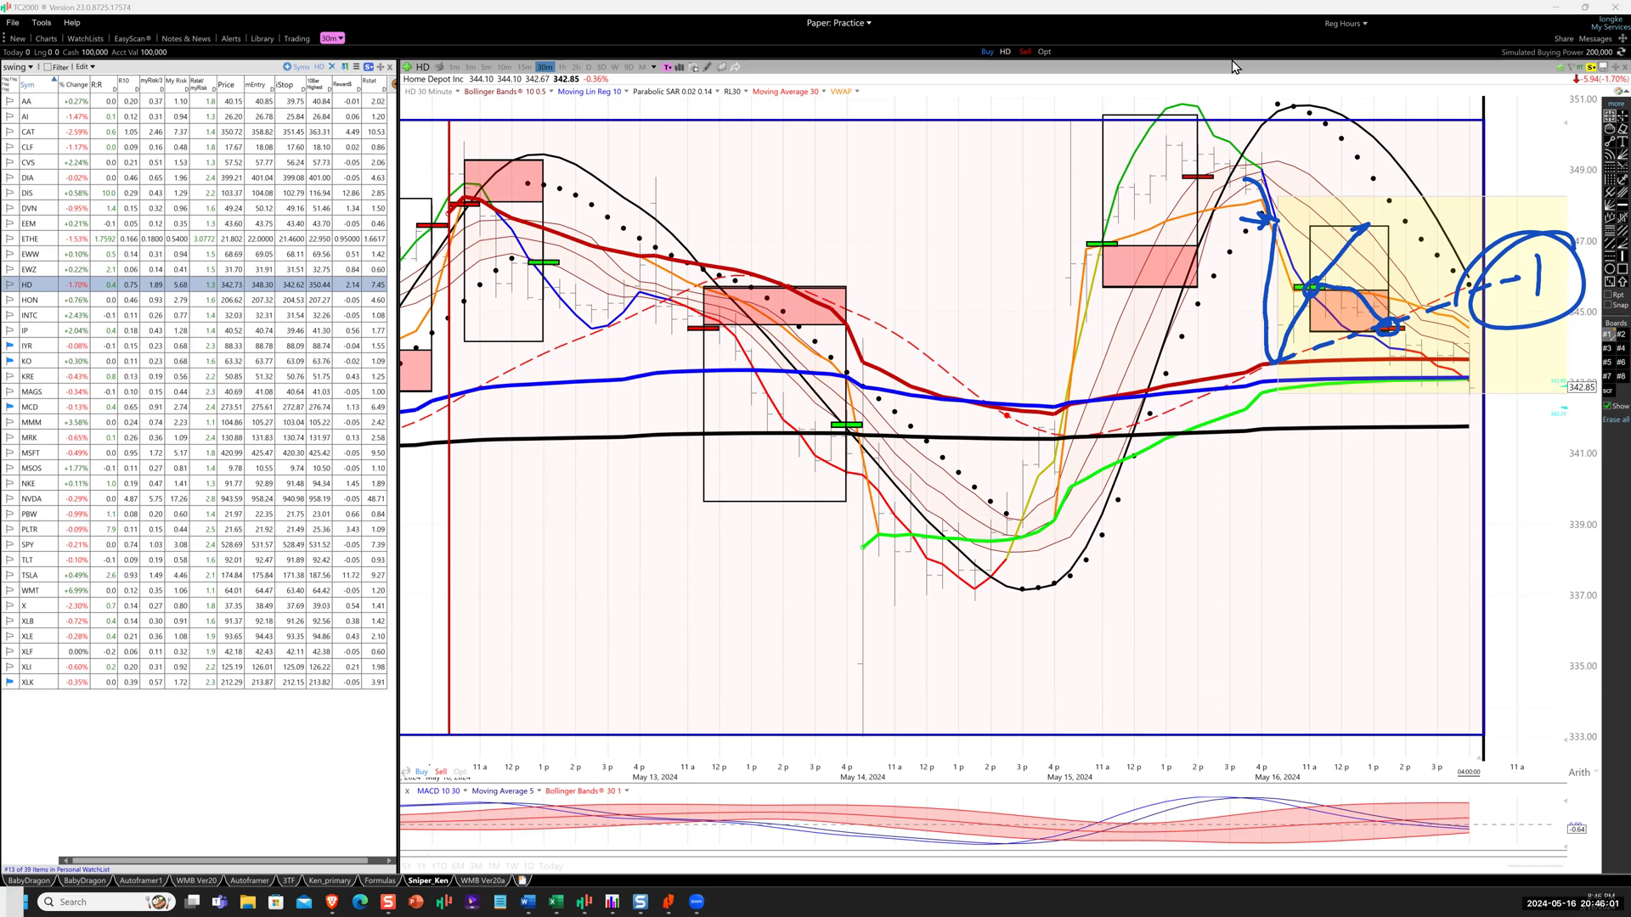
Step down the watchlist through HON, INTC and IP to IYR, leaving the chart free of ink.
left_click(36, 300)
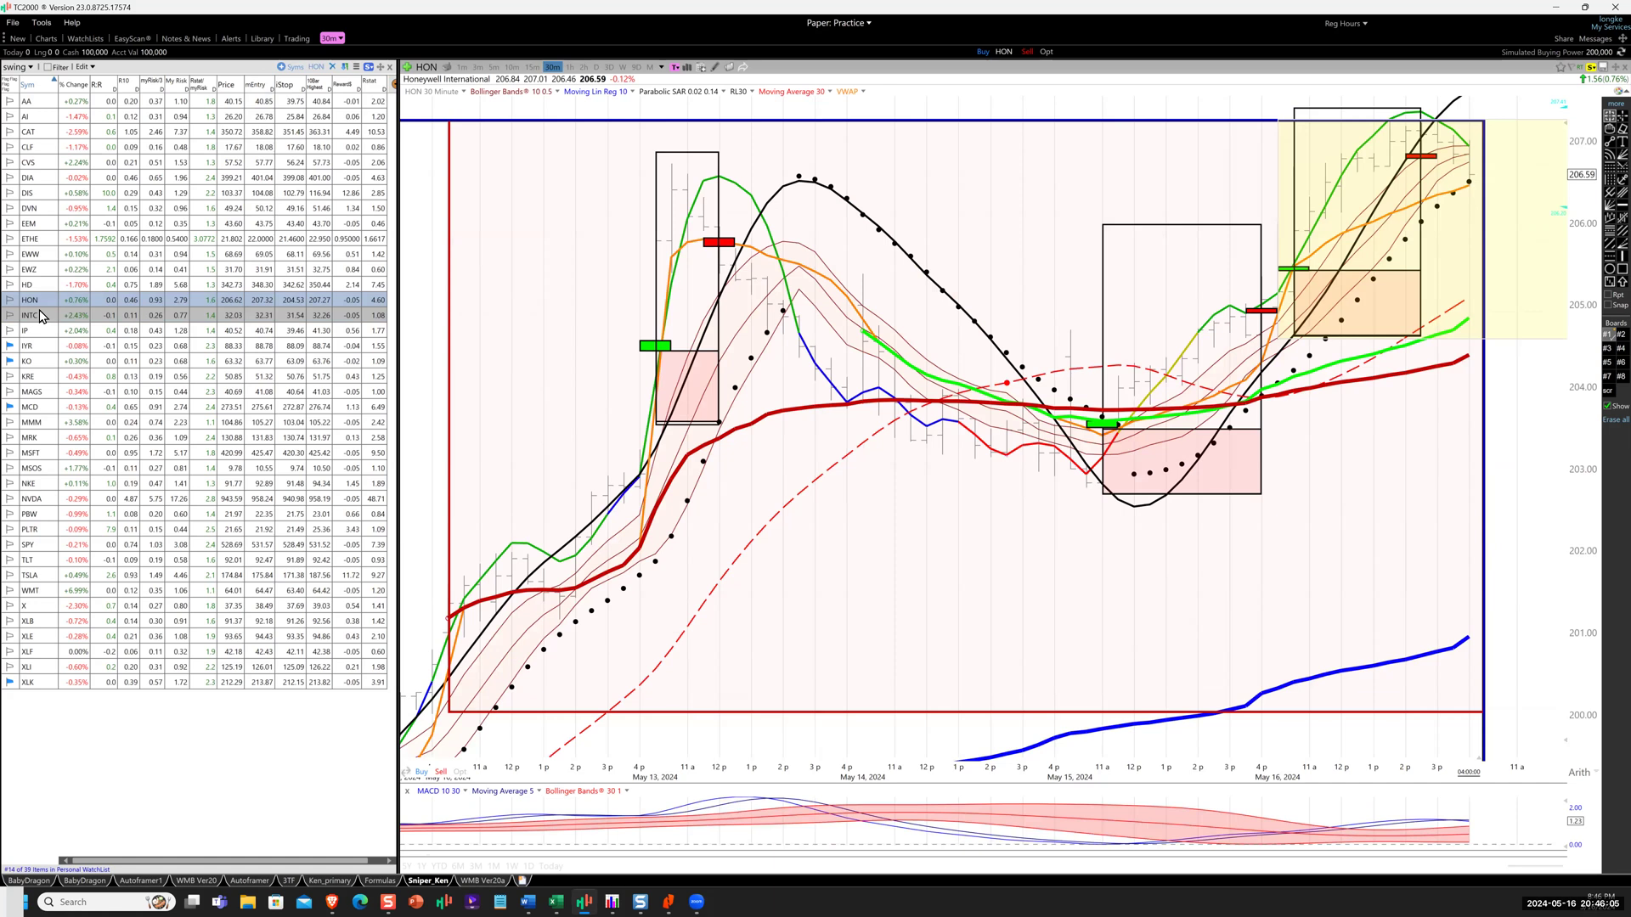
left_click(40, 315)
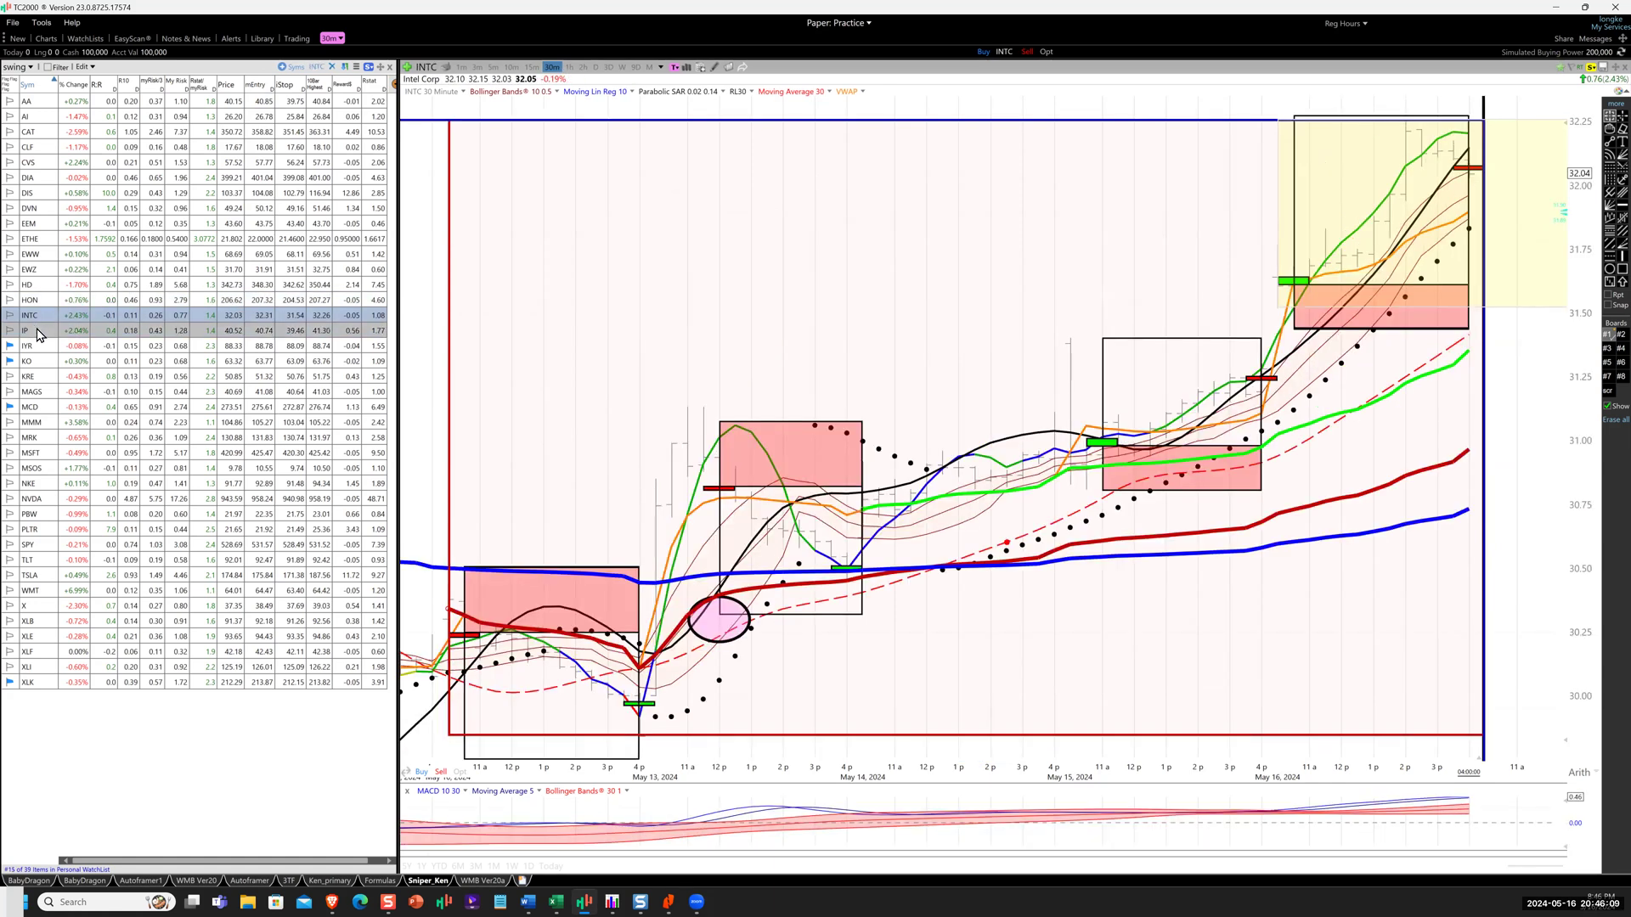
left_click(35, 337)
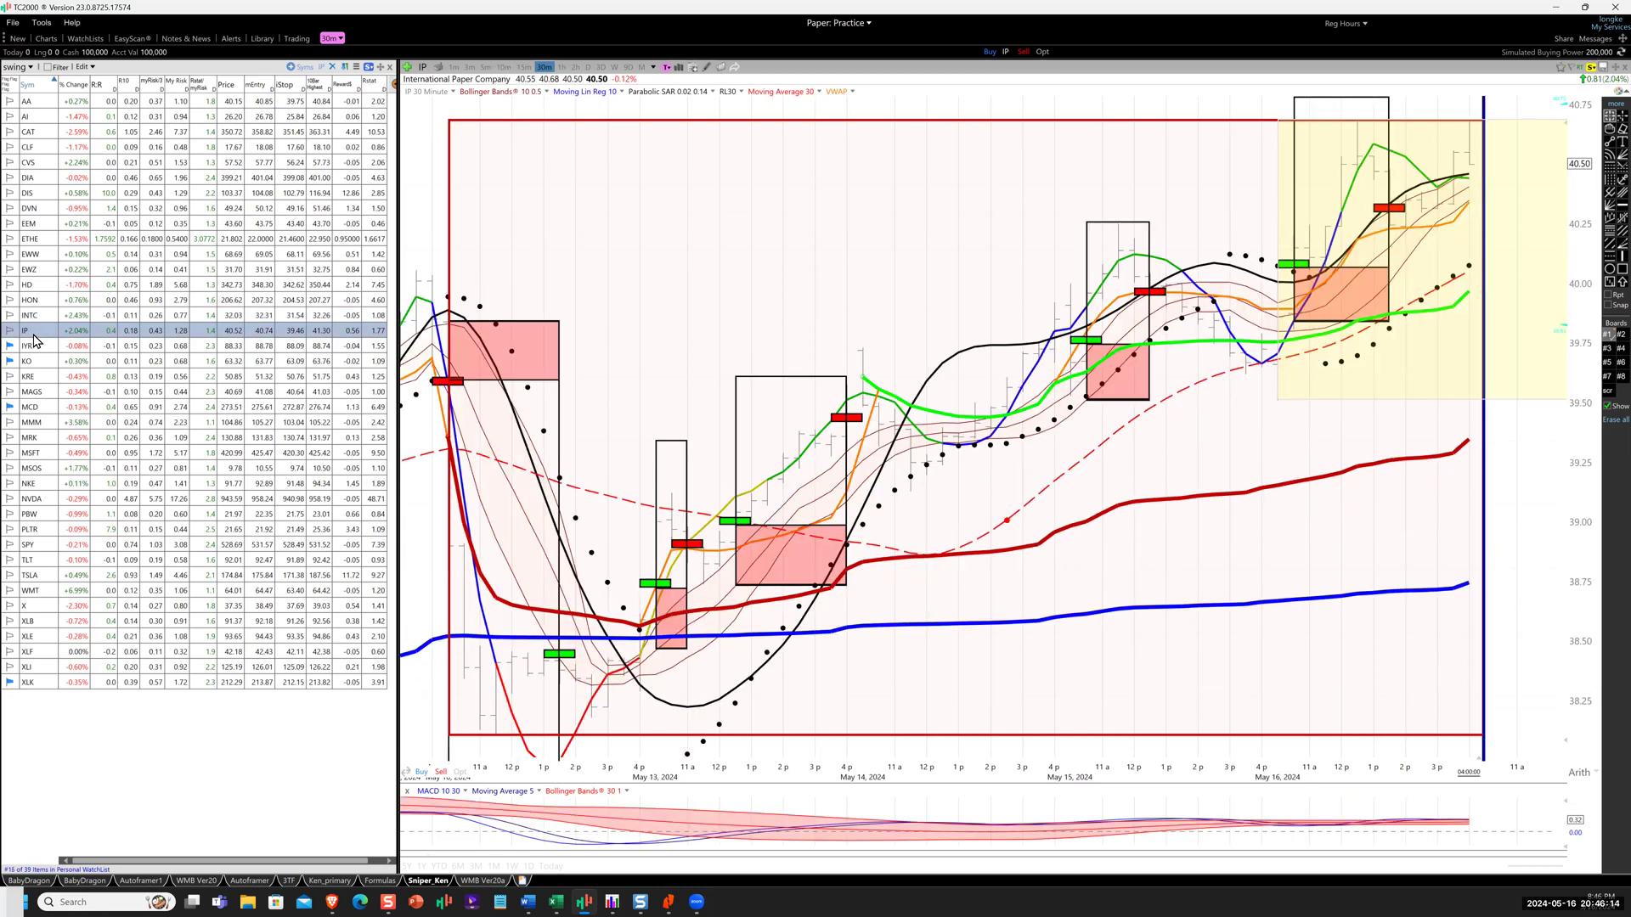
left_click(34, 346)
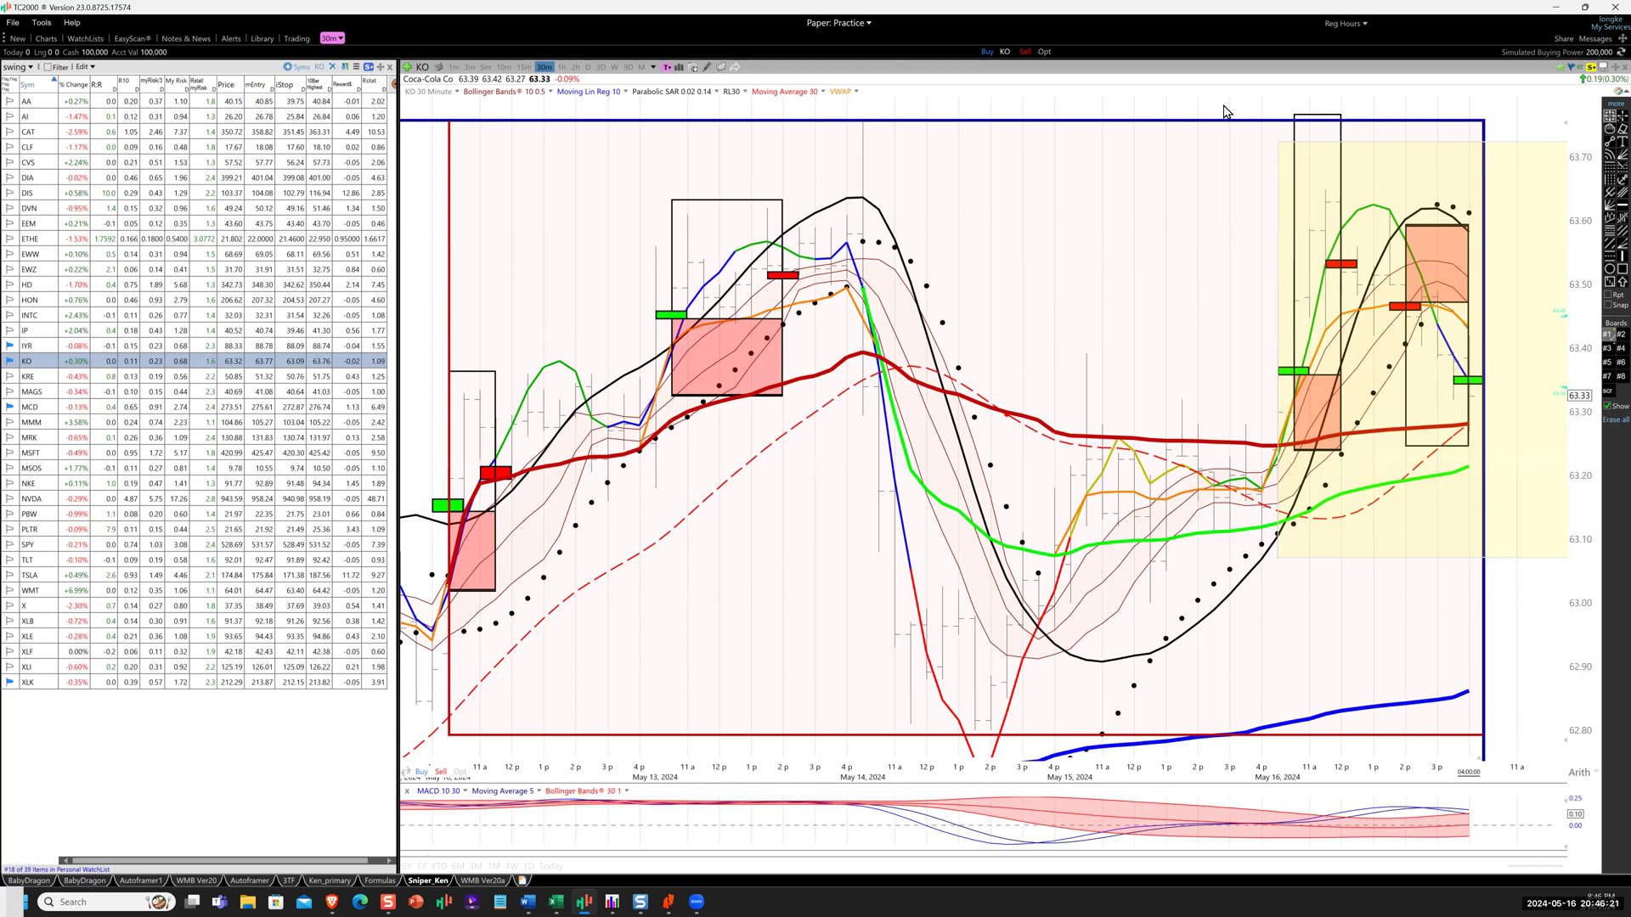
Scribble over the May 15 consolidation bars and bracket the top of the range.
mouse_move(1087, 439)
left_mouse_down()
mouse_move(1170, 486)
mouse_move(1232, 499)
mouse_move(1269, 482)
left_mouse_up()
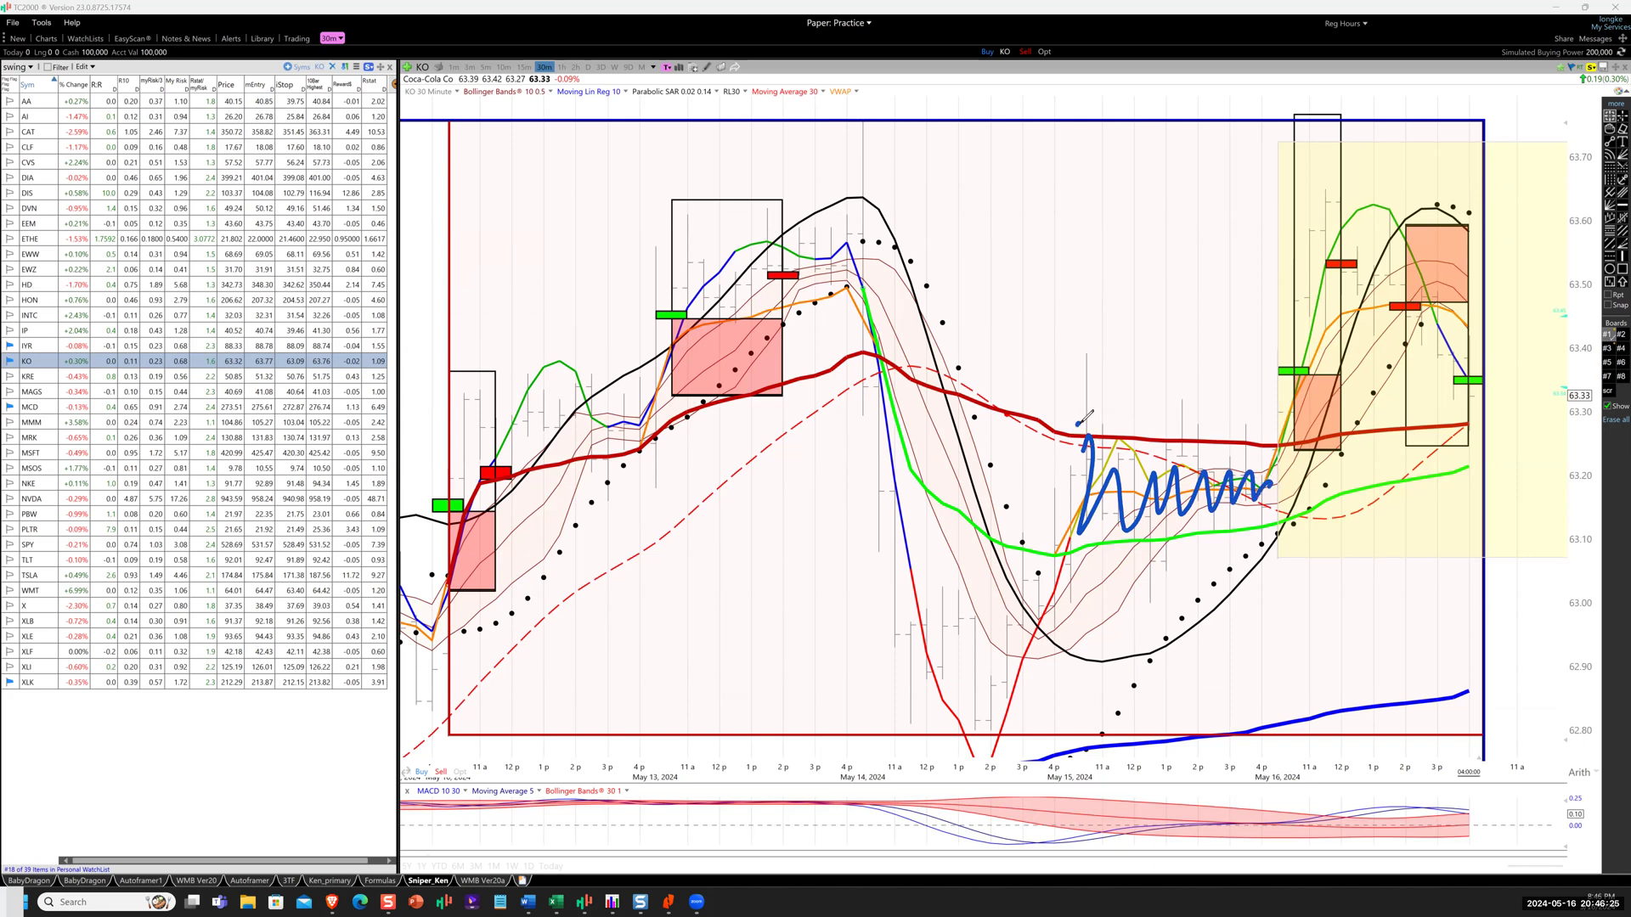
mouse_move(1078, 422)
left_mouse_down()
mouse_move(1294, 426)
mouse_move(1286, 472)
left_mouse_up()
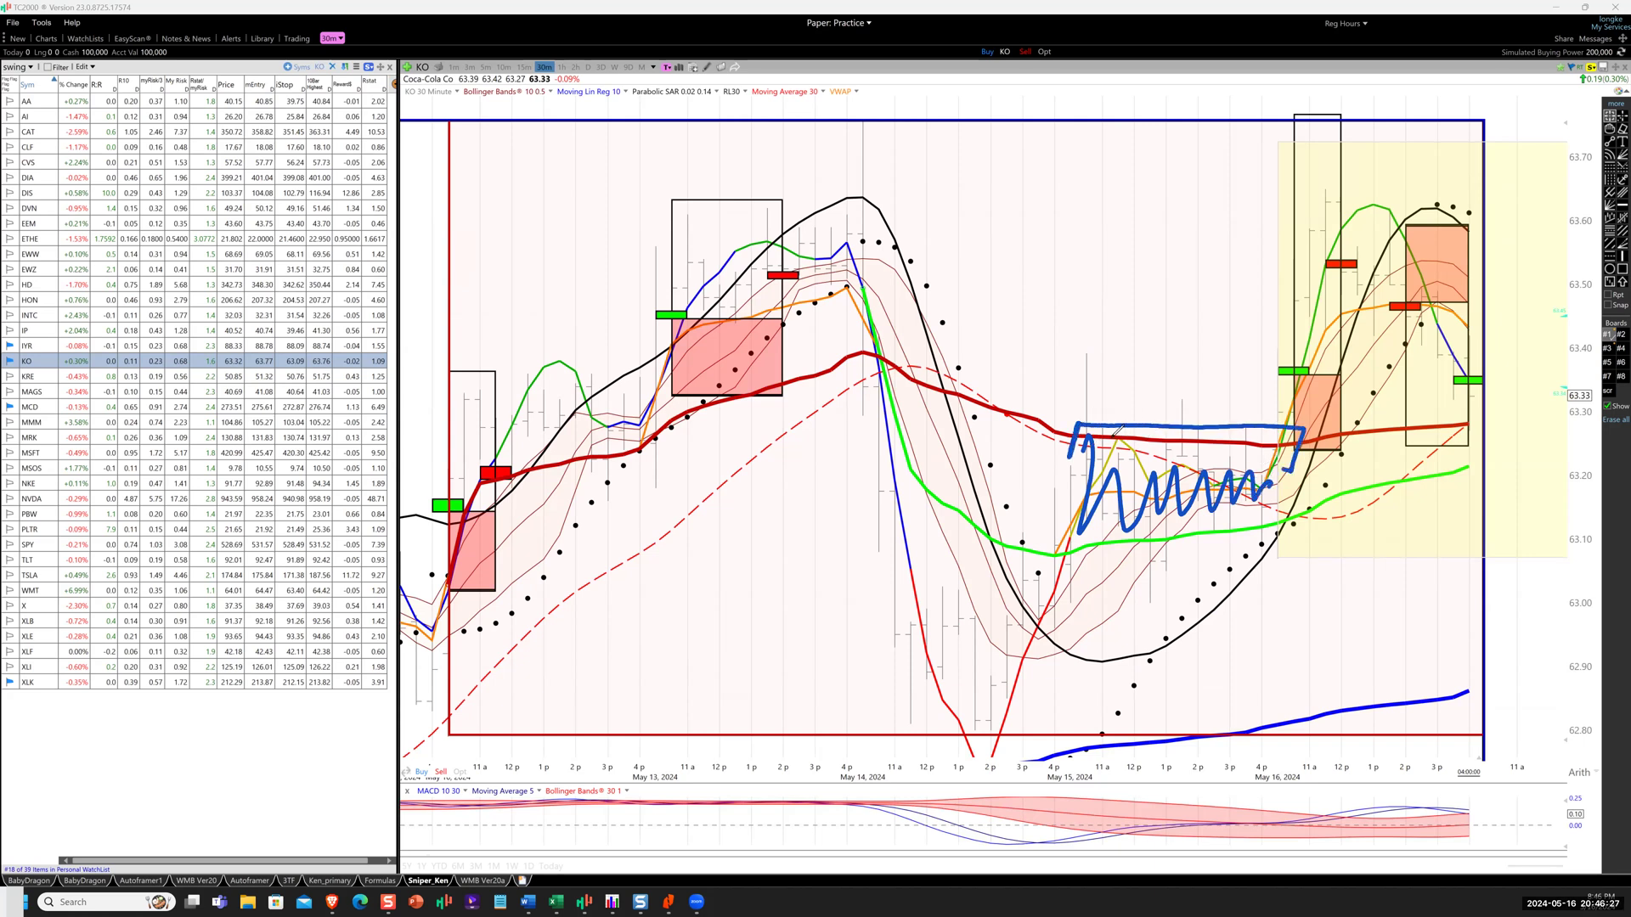
mouse_move(1116, 433)
left_mouse_down()
mouse_move(1230, 438)
mouse_move(1096, 441)
mouse_move(1251, 445)
mouse_move(1116, 432)
left_mouse_up()
Trace the breakout up to the green entry, with a hooked mark and a vertical line.
mouse_move(1300, 457)
left_mouse_down()
mouse_move(1293, 371)
mouse_move(1312, 354)
left_mouse_up()
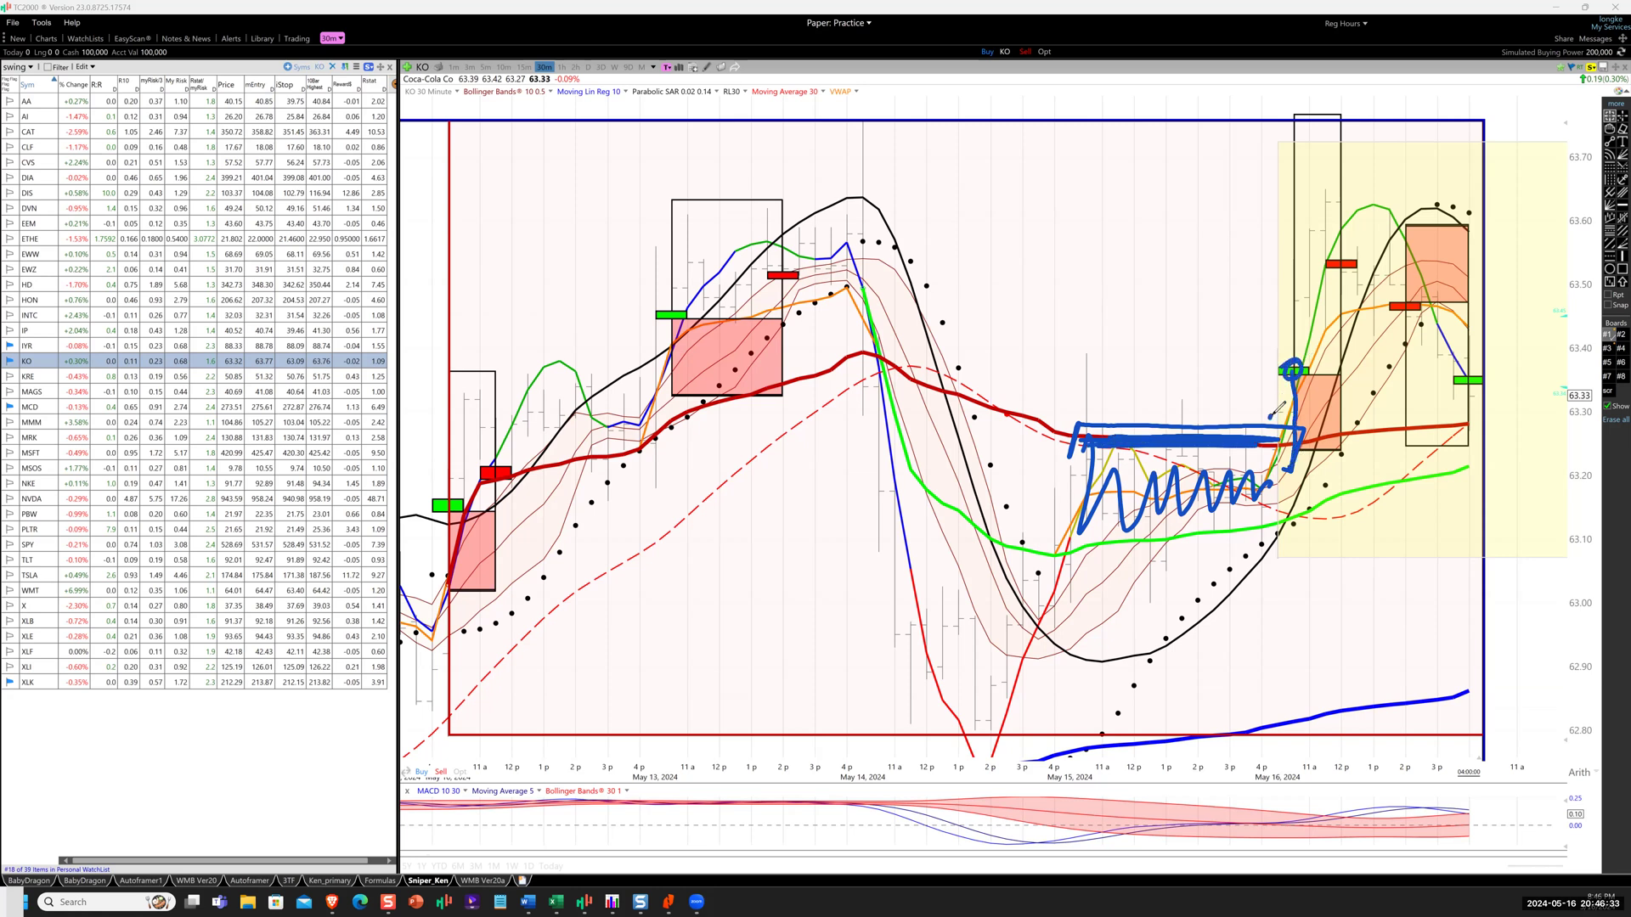
mouse_move(1272, 419)
left_mouse_down()
mouse_move(1271, 379)
mouse_move(1261, 388)
mouse_move(1321, 390)
mouse_move(1308, 406)
mouse_move(1348, 419)
left_mouse_up()
mouse_move(1298, 354)
left_mouse_down()
mouse_move(1295, 178)
mouse_move(1311, 272)
mouse_move(1327, 208)
mouse_move(1358, 253)
mouse_move(1329, 285)
mouse_move(1351, 336)
left_mouse_up()
Sketch the rise to the next exit, circle the red exit and mark the move below it.
left_click_drag(1367, 266, 1386, 239)
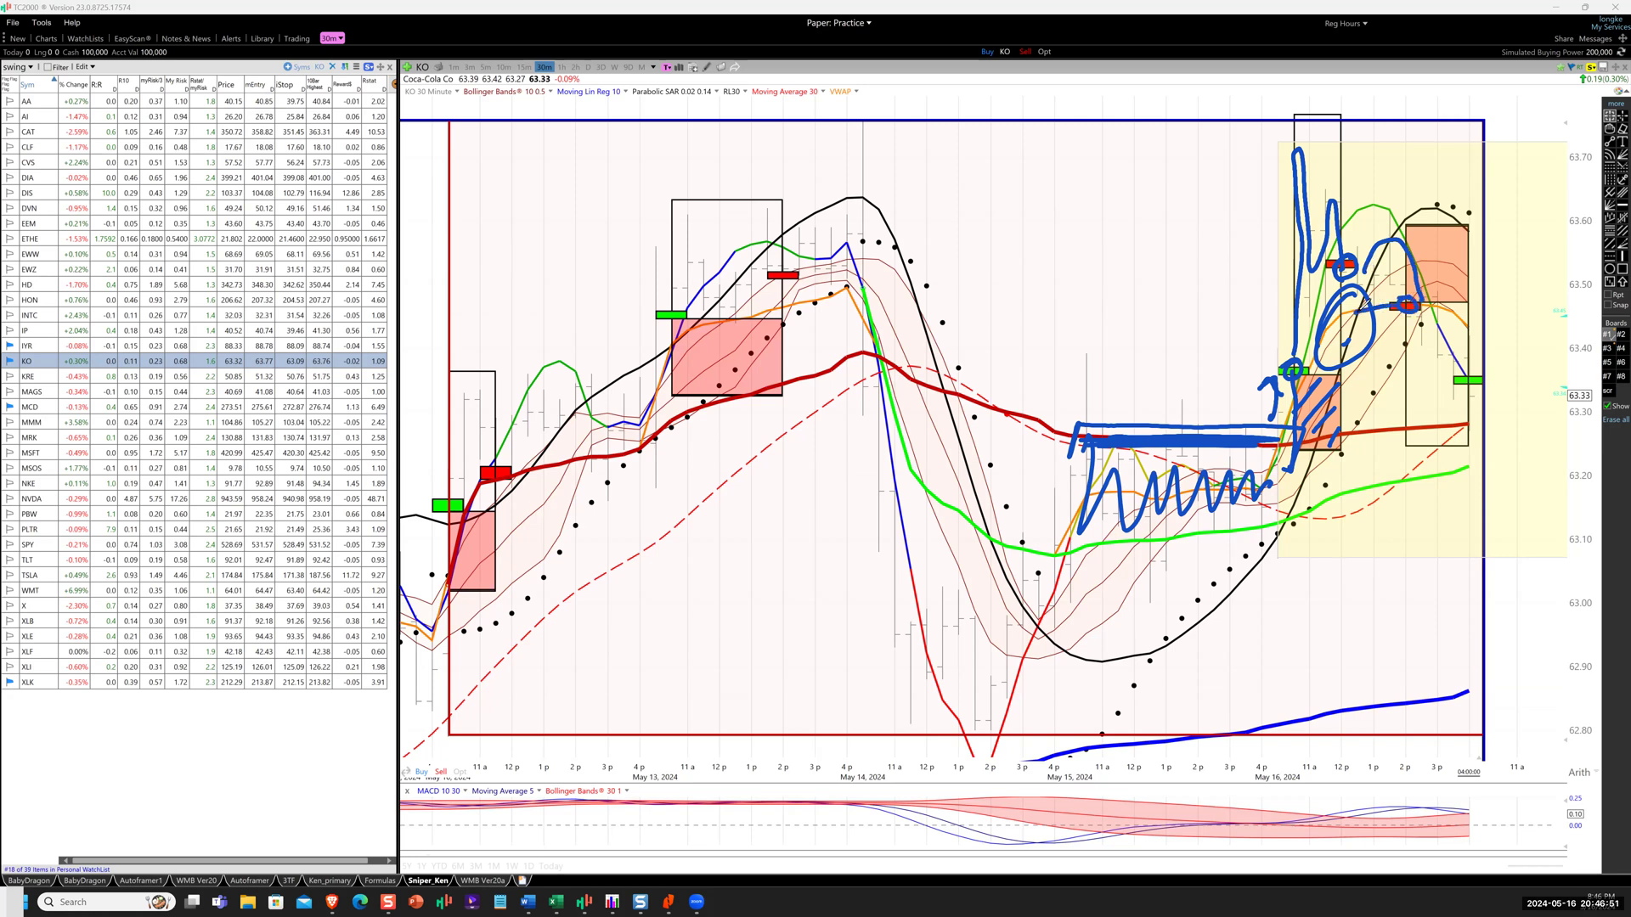
mouse_move(1425, 308)
left_mouse_down()
mouse_move(1509, 317)
mouse_move(1441, 364)
left_mouse_up()
mouse_move(1406, 276)
left_mouse_down()
mouse_move(1444, 255)
mouse_move(1448, 340)
mouse_move(1478, 318)
mouse_move(1528, 370)
mouse_move(1562, 338)
left_mouse_up()
left_click_drag(1335, 321, 1388, 328)
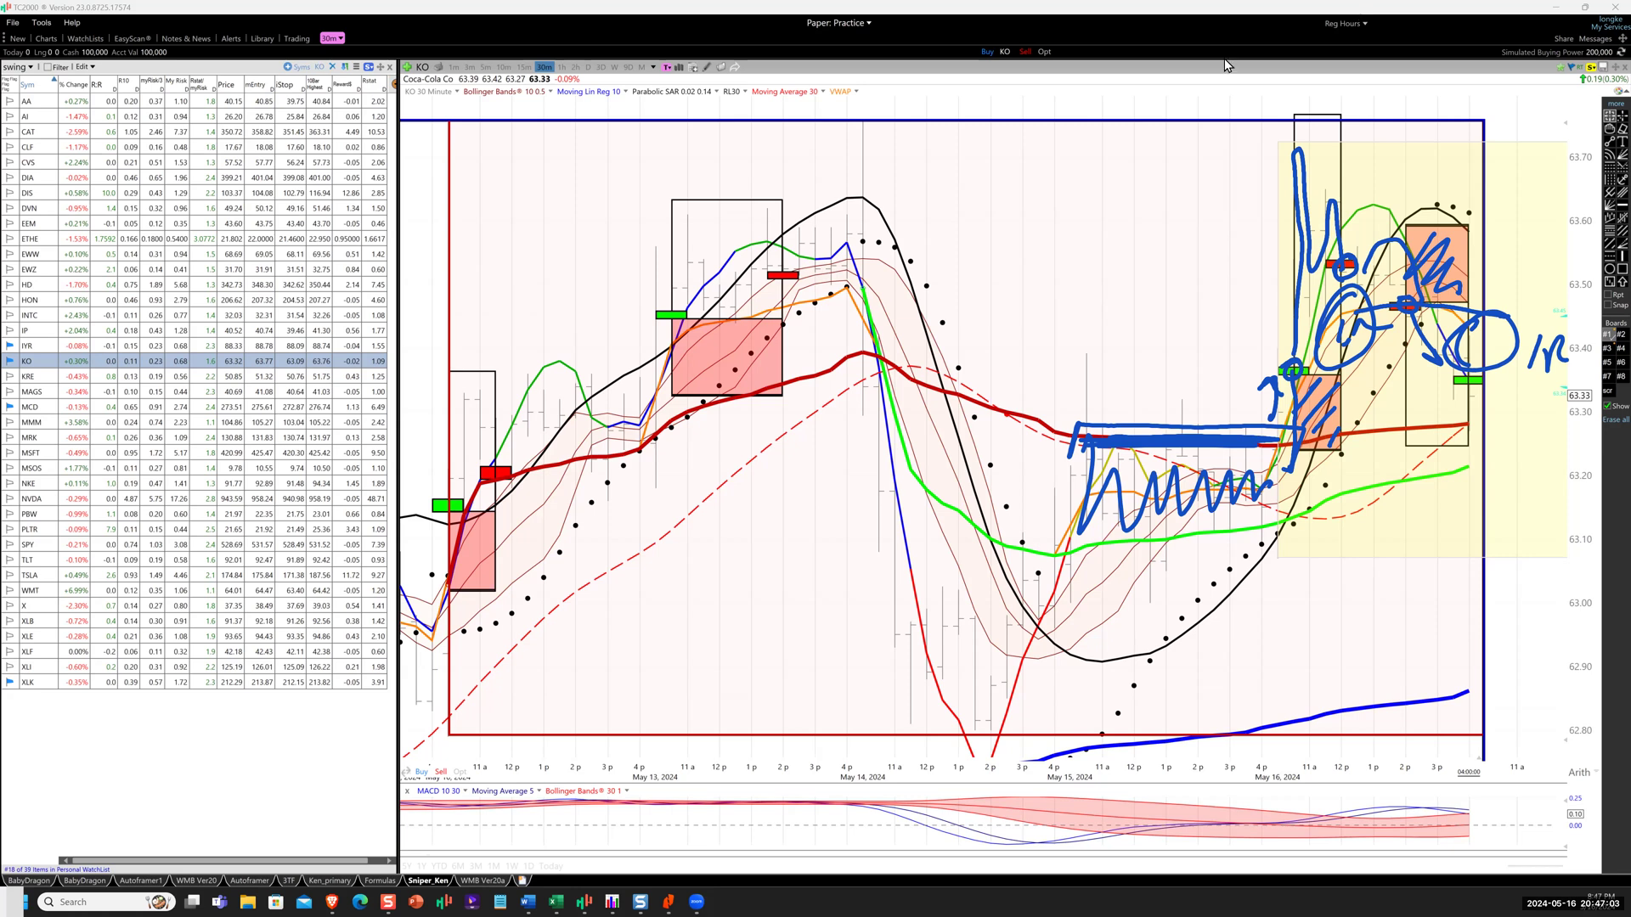
Clear the Coca-Cola markup and advance through KRE and MAGS to McDonald's (MCD).
key("Escape")
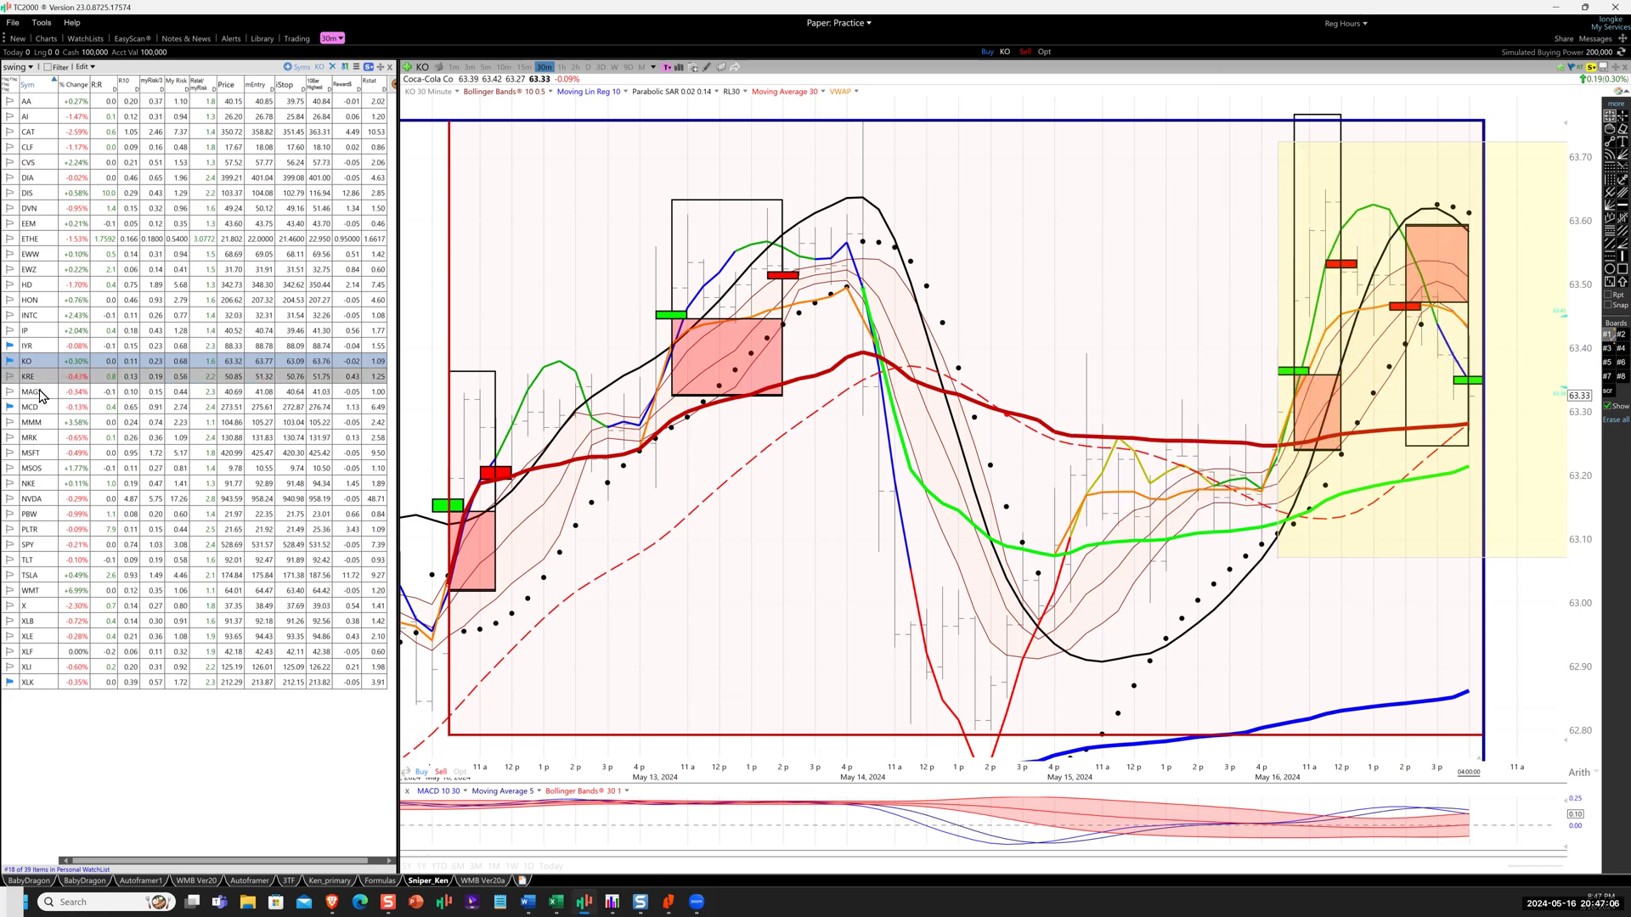
key("Down")
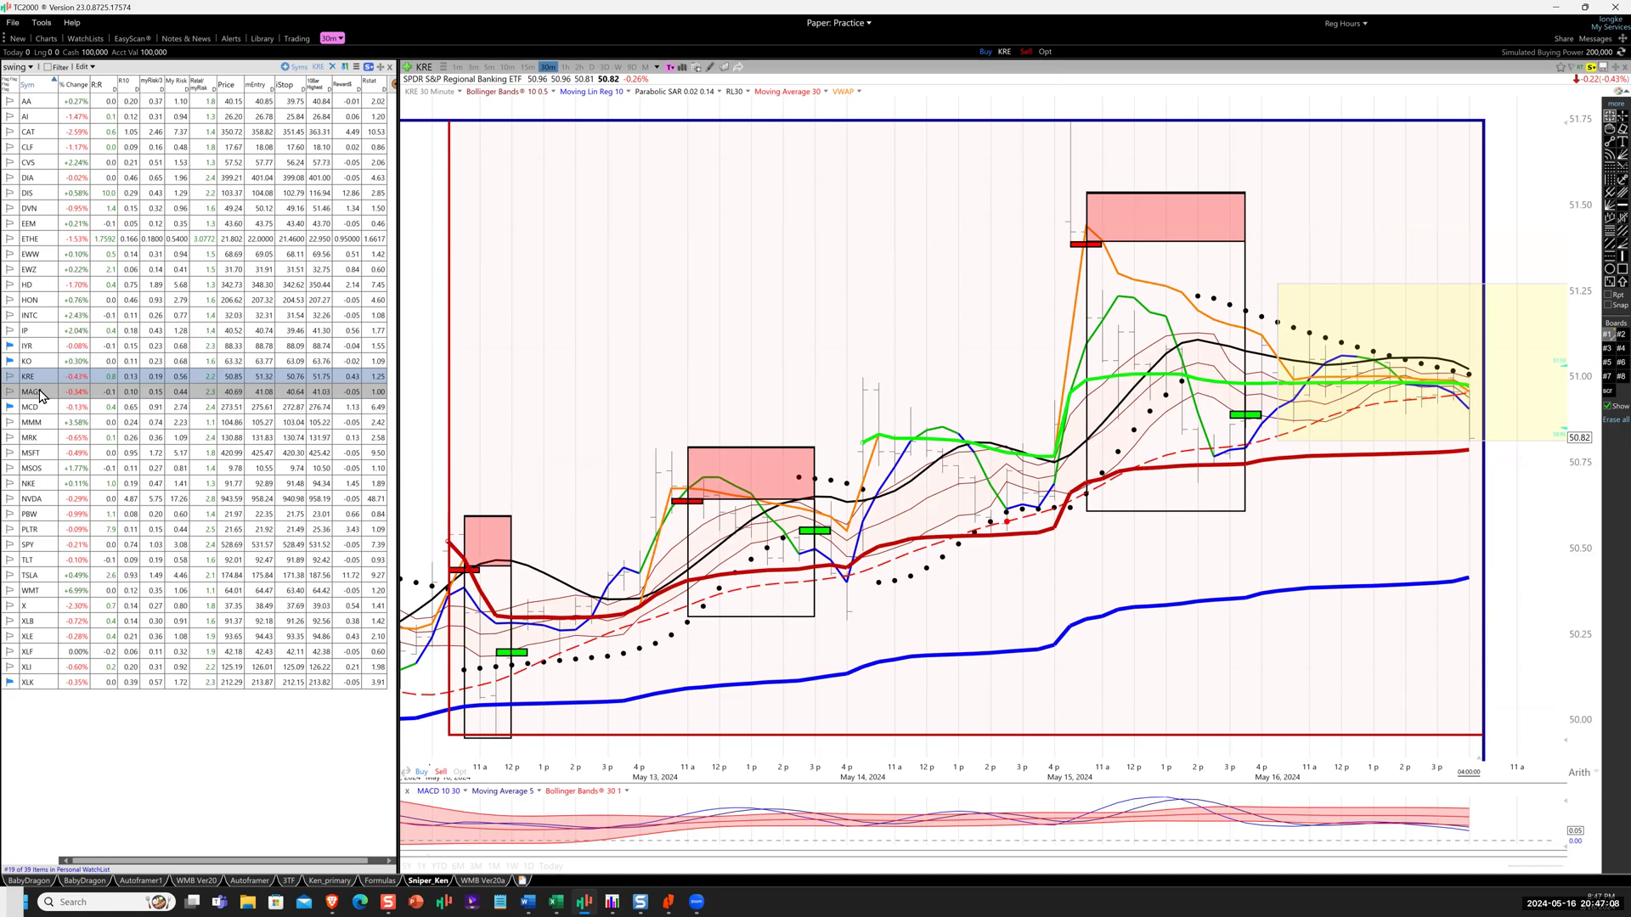
key("Down")
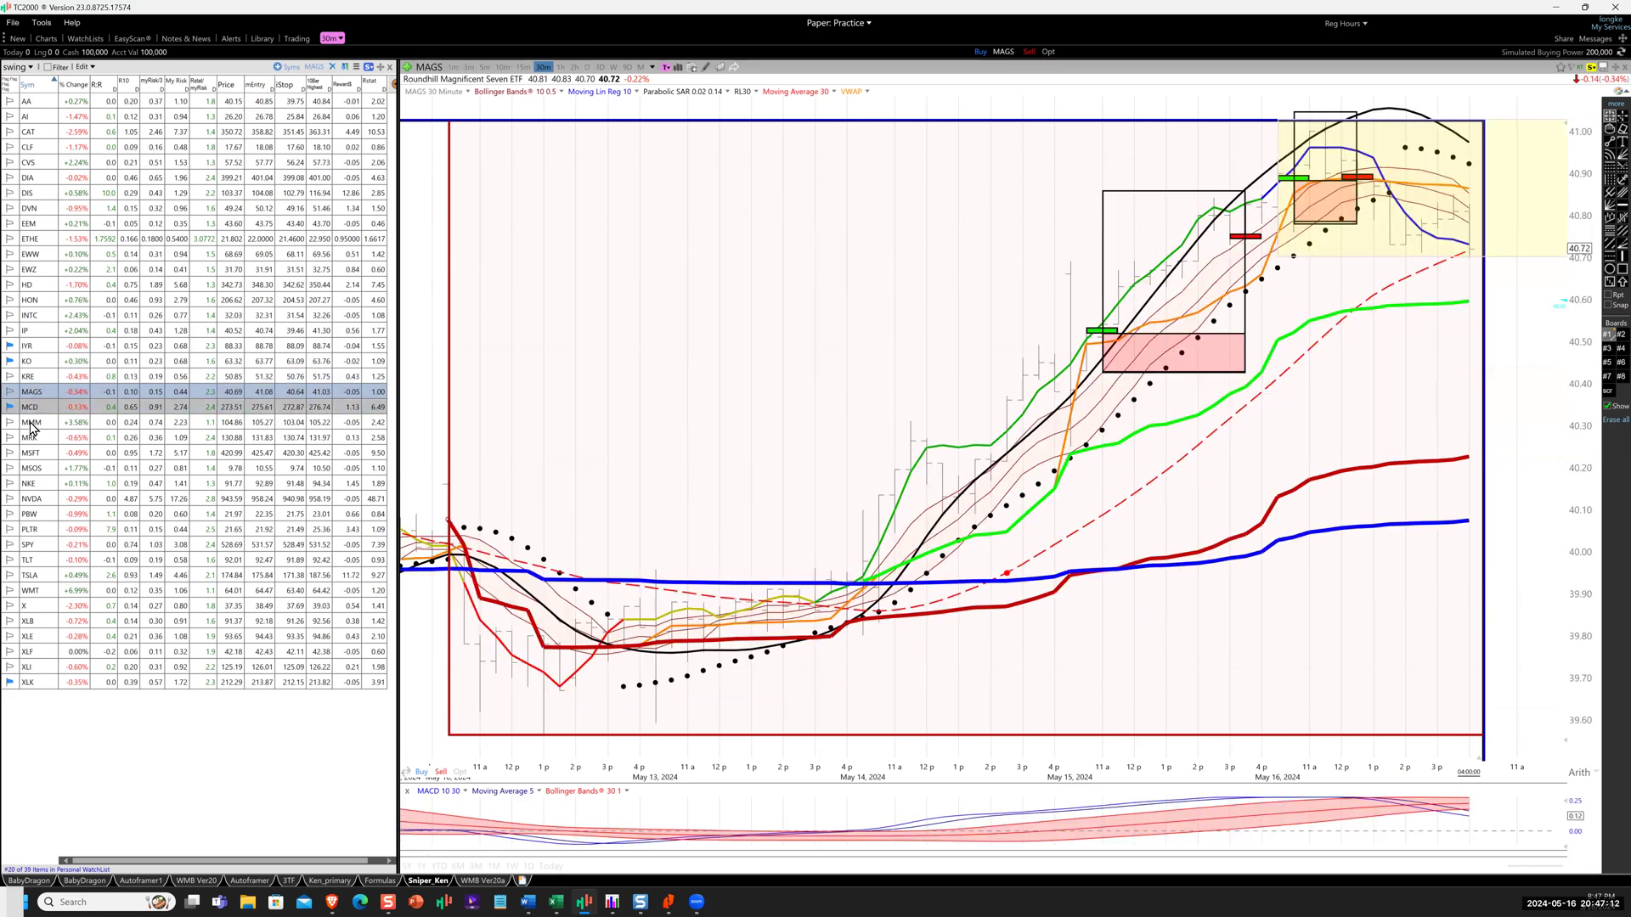
key("Down")
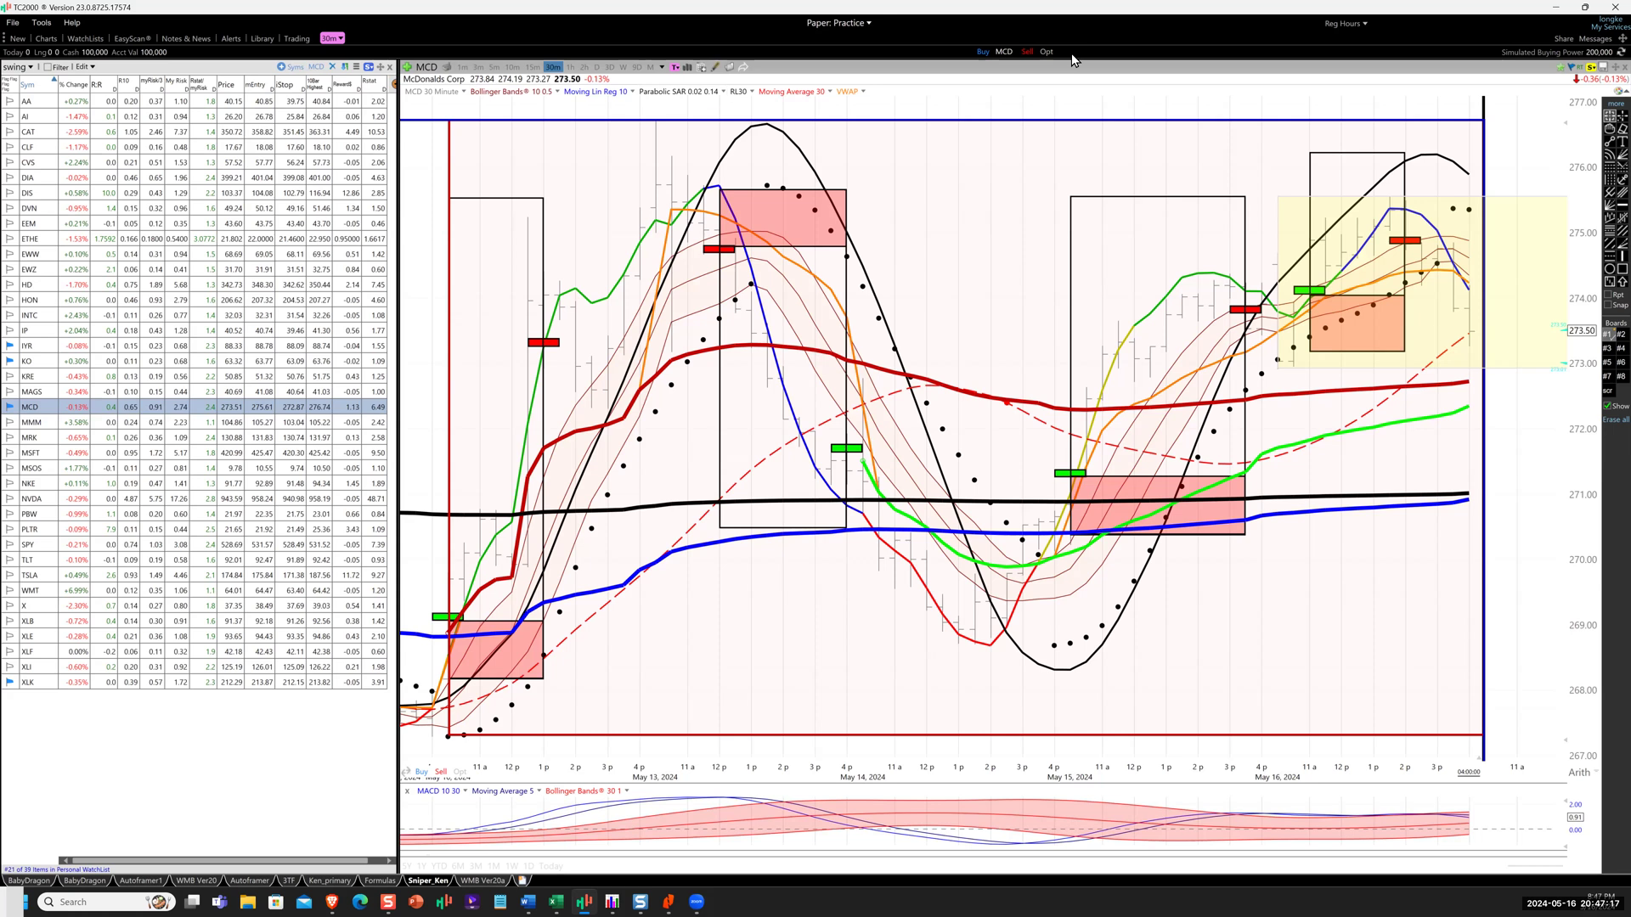
Trace the swing into the May 15 low, circle the green entry and arrow up from it.
mouse_move(898, 522)
left_mouse_down()
mouse_move(1029, 651)
mouse_move(1163, 557)
mouse_move(1138, 568)
left_mouse_up()
mouse_move(1072, 464)
left_mouse_down()
mouse_move(1096, 489)
mouse_move(1098, 443)
mouse_move(1079, 443)
mouse_move(1130, 327)
mouse_move(1204, 284)
mouse_move(1237, 307)
left_mouse_up()
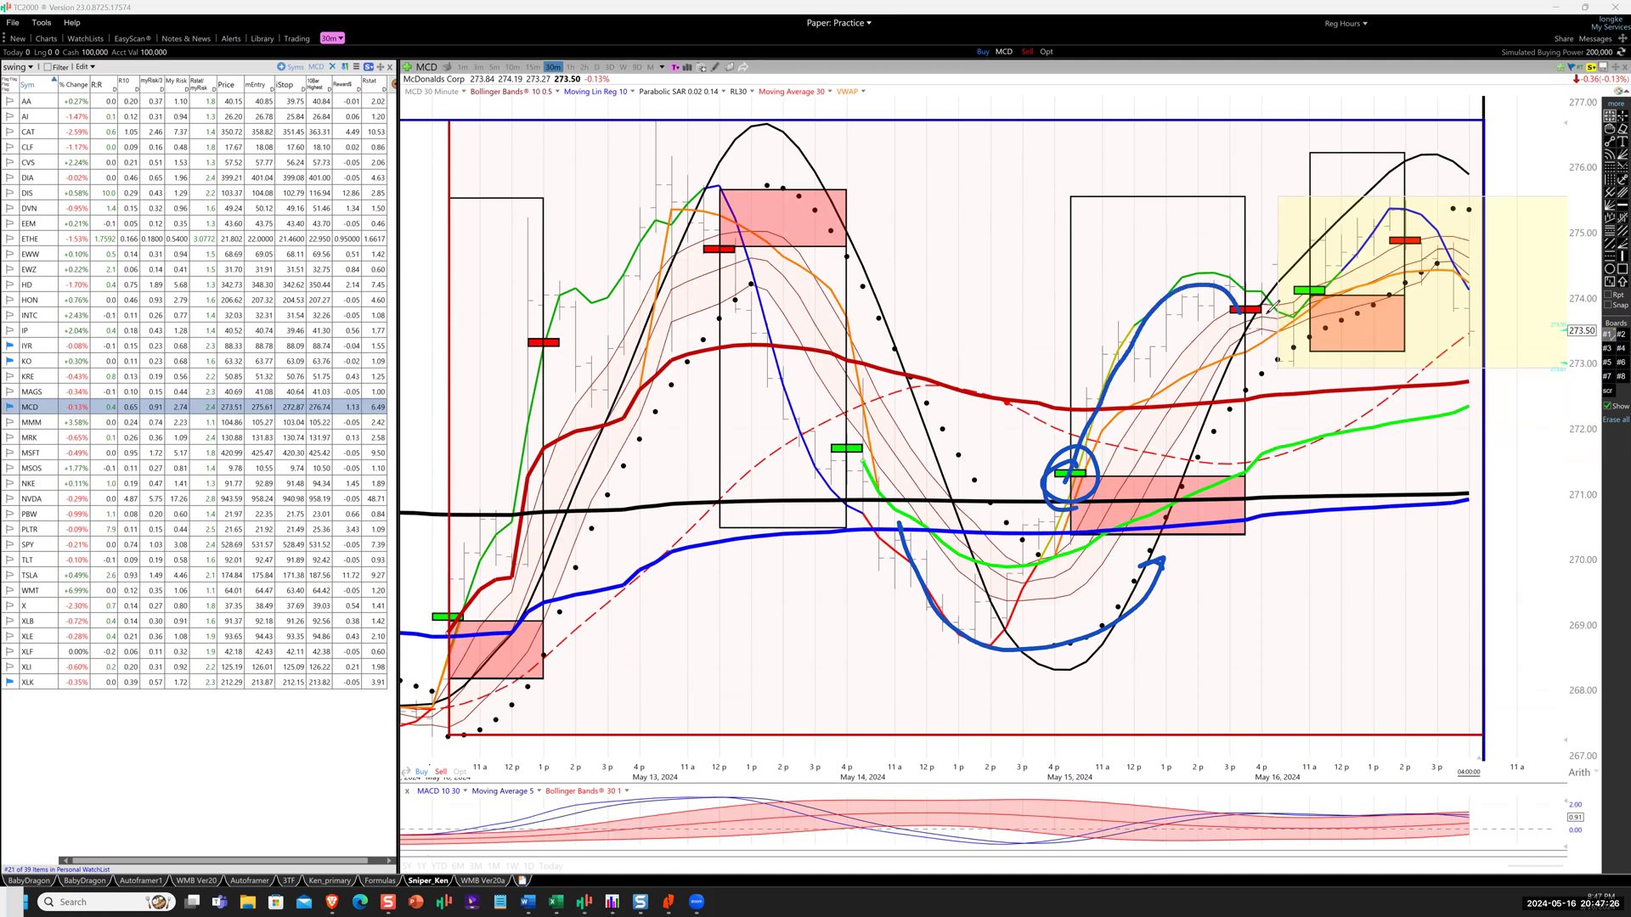
mouse_move(1274, 306)
left_mouse_down()
mouse_move(1323, 278)
mouse_move(1274, 287)
mouse_move(1397, 211)
mouse_move(1403, 223)
left_mouse_up()
mouse_move(1342, 150)
left_mouse_down()
mouse_move(1370, 197)
mouse_move(1329, 242)
mouse_move(1340, 229)
left_mouse_up()
Draw downward arrows and a circled mark in the May 15 box, then label the right trade 1X.
mouse_move(1043, 259)
left_mouse_down()
mouse_move(1082, 347)
mouse_move(1097, 328)
left_mouse_up()
left_click_drag(1101, 208, 1141, 290)
left_click_drag(1068, 406, 1202, 293)
left_click_drag(1109, 337, 1193, 287)
left_click_drag(1062, 404, 1177, 305)
left_click_drag(1176, 342, 1170, 387)
mouse_move(1202, 327)
left_mouse_down()
mouse_move(1129, 374)
mouse_move(1220, 316)
left_mouse_up()
mouse_move(1356, 241)
left_mouse_down()
mouse_move(1359, 217)
mouse_move(1400, 211)
left_mouse_up()
mouse_move(1436, 279)
left_mouse_down()
mouse_move(1440, 309)
mouse_move(1486, 297)
mouse_move(1454, 255)
left_mouse_up()
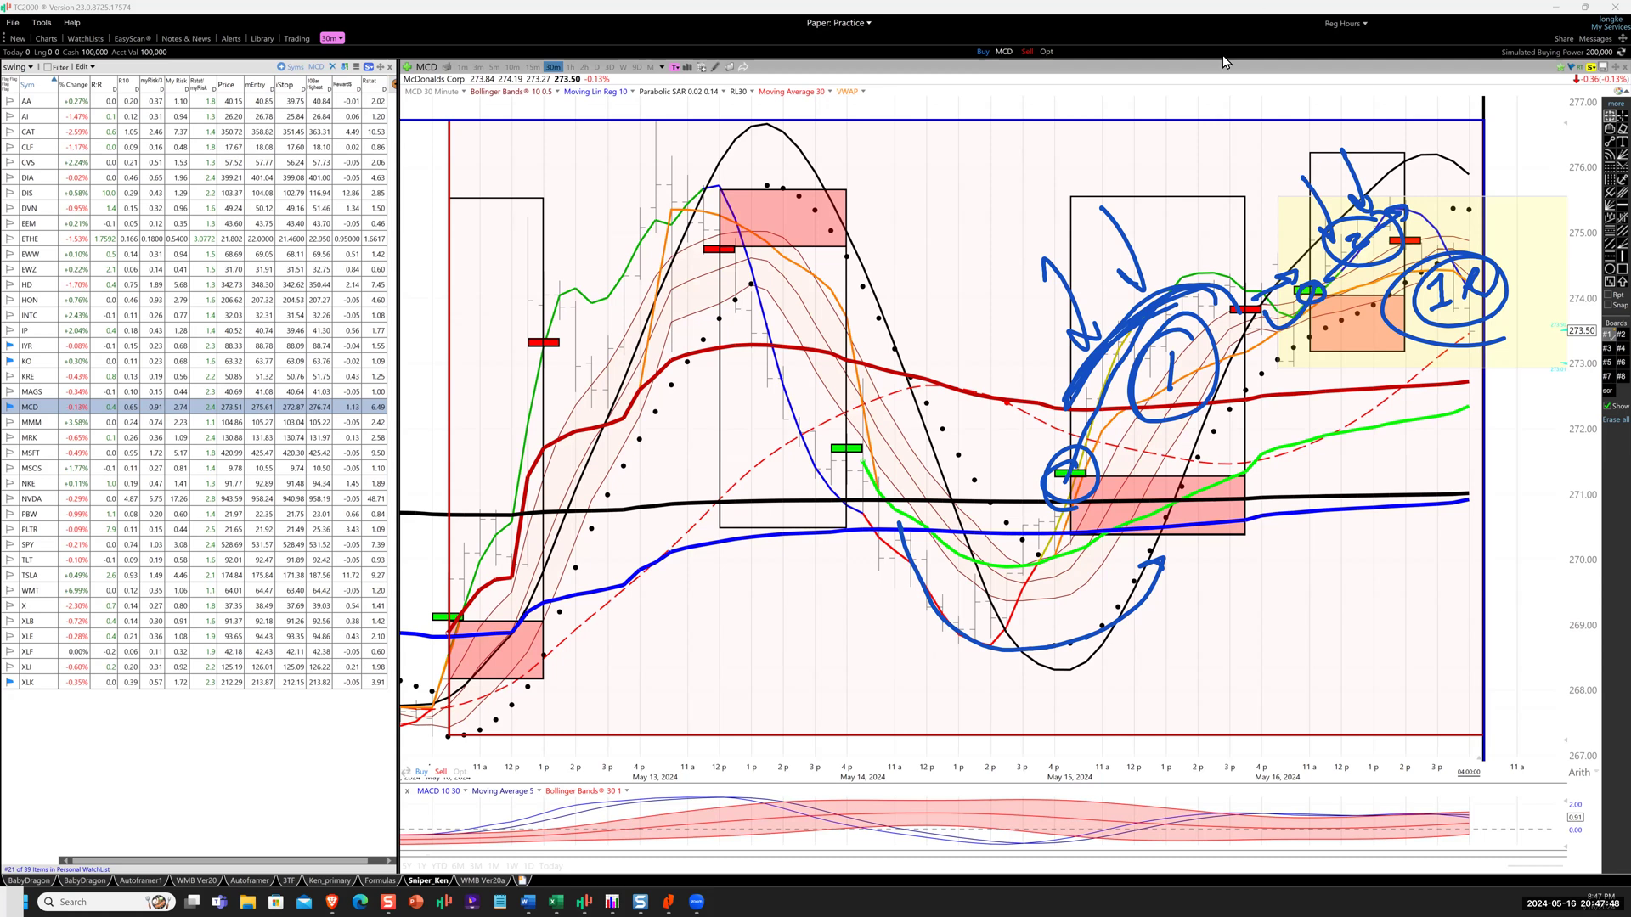
Clear the drawings, circle the price peak with a high line, and arrow the drop after it.
key("e")
mouse_move(1394, 192)
left_mouse_down()
mouse_move(1415, 179)
mouse_move(1369, 182)
mouse_move(1369, 197)
mouse_move(622, 191)
mouse_move(718, 200)
mouse_move(679, 219)
mouse_move(970, 666)
mouse_move(998, 668)
left_mouse_up()
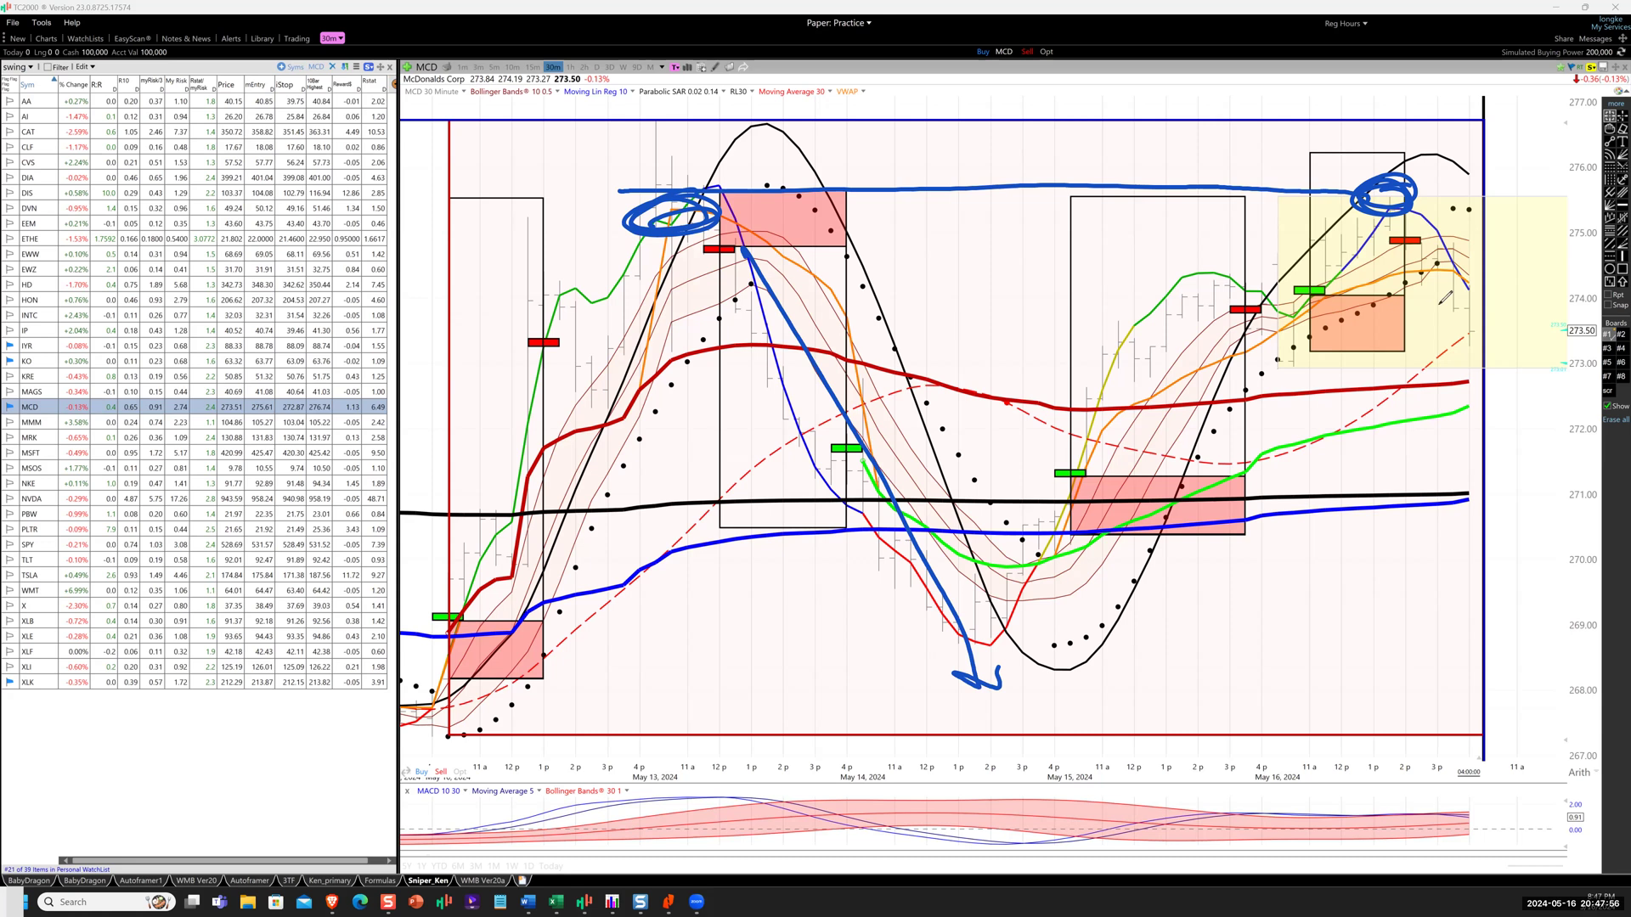
mouse_move(1323, 276)
left_mouse_down()
mouse_move(1395, 199)
mouse_move(1457, 254)
mouse_move(1470, 327)
left_mouse_up()
mouse_move(1429, 257)
left_mouse_down()
mouse_move(1485, 355)
mouse_move(1466, 343)
left_mouse_up()
Dash a lower level and circle the moving-average line ends near 271.00.
left_click(1014, 682)
mouse_move(963, 648)
left_mouse_down()
mouse_move(1159, 629)
mouse_move(1583, 633)
left_mouse_up()
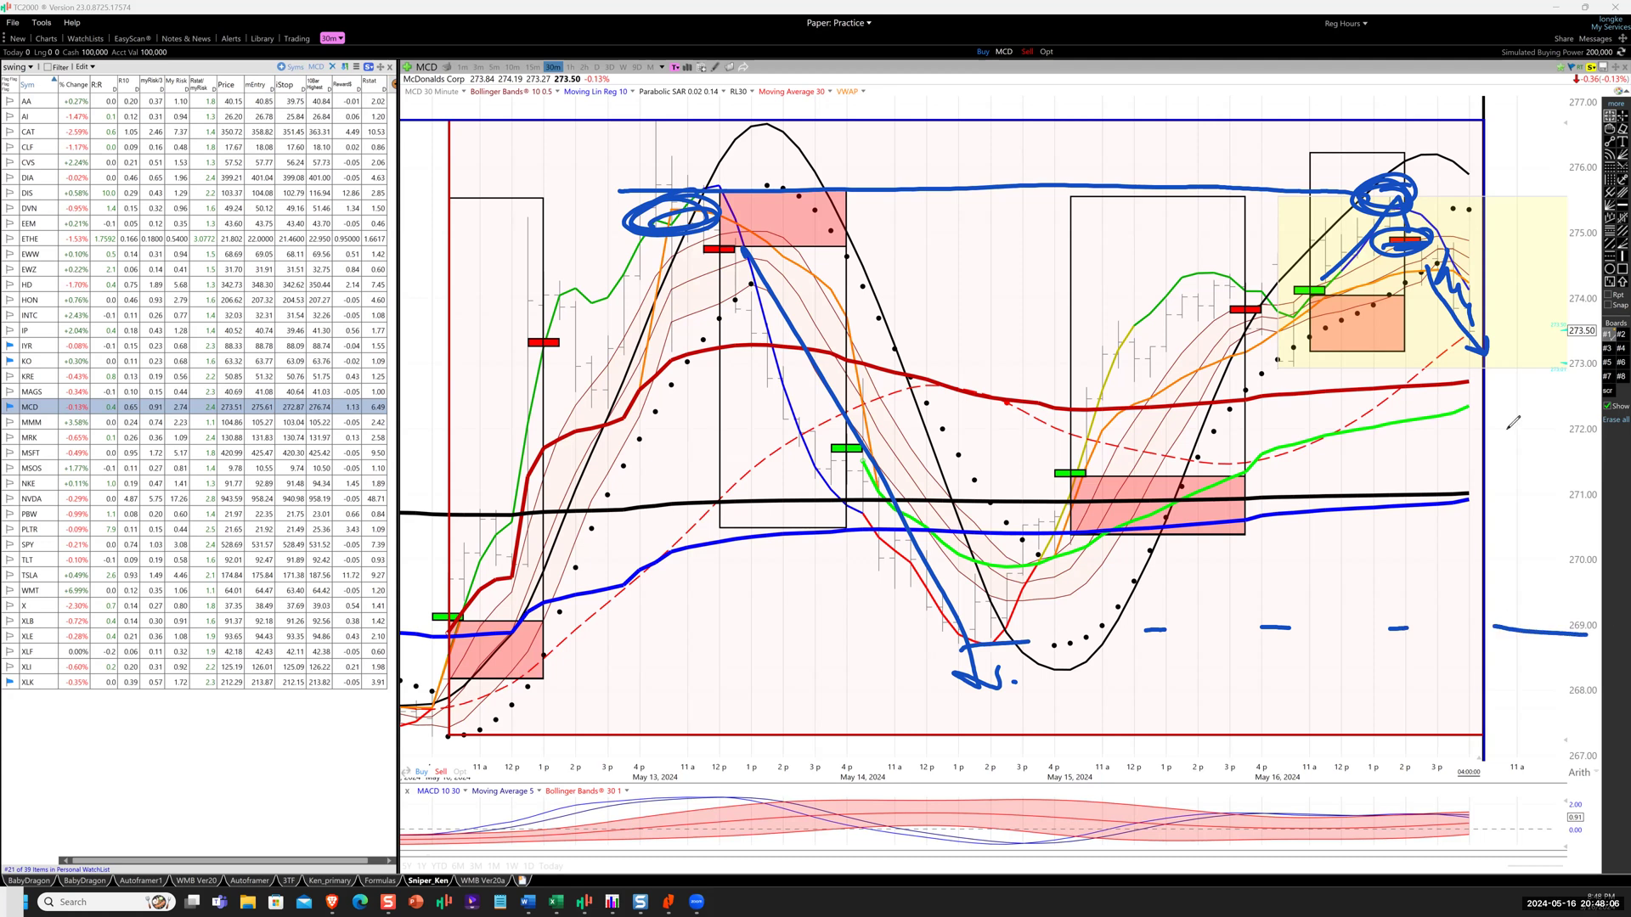
mouse_move(1488, 316)
left_mouse_down()
mouse_move(1479, 374)
mouse_move(1457, 383)
mouse_move(1480, 398)
left_mouse_up()
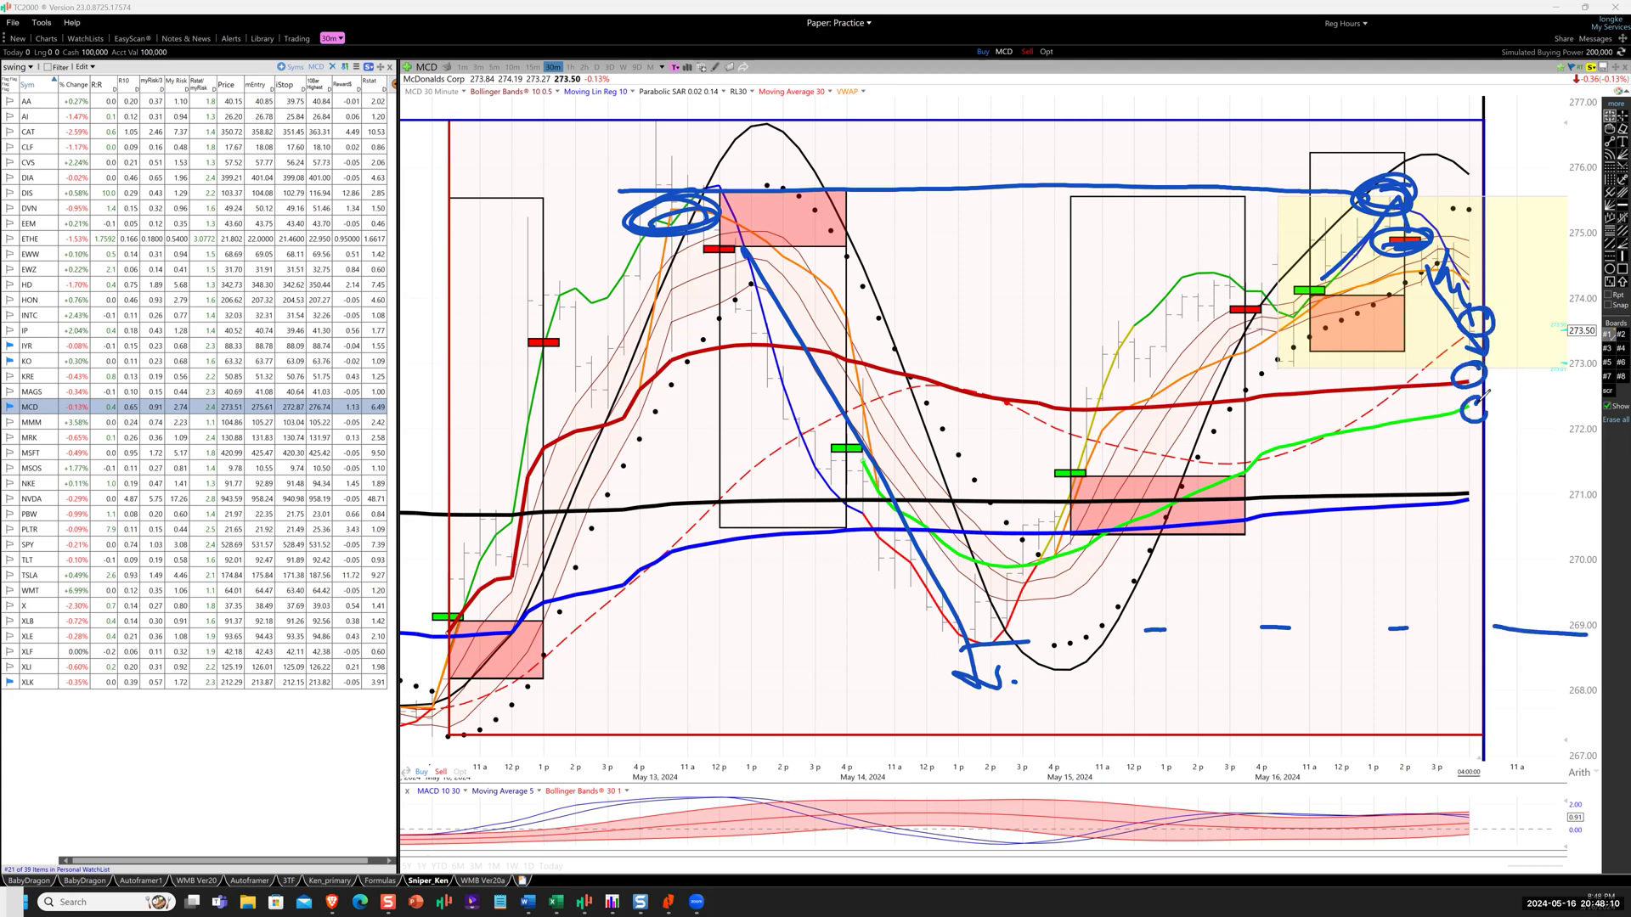
left_click_drag(1460, 422, 1482, 400)
left_click_drag(1480, 480, 1465, 496)
Extend horizontal levels right near 273.50, 273.3, 272.8, 272.3, 271.00 and 269.00, plus the May 14 low.
mouse_move(1490, 323)
left_mouse_down()
mouse_move(1561, 321)
mouse_move(1522, 346)
mouse_move(1569, 348)
left_mouse_up()
left_click_drag(1483, 382, 1573, 383)
left_click_drag(1482, 414, 1570, 415)
left_click_drag(1483, 500, 1565, 502)
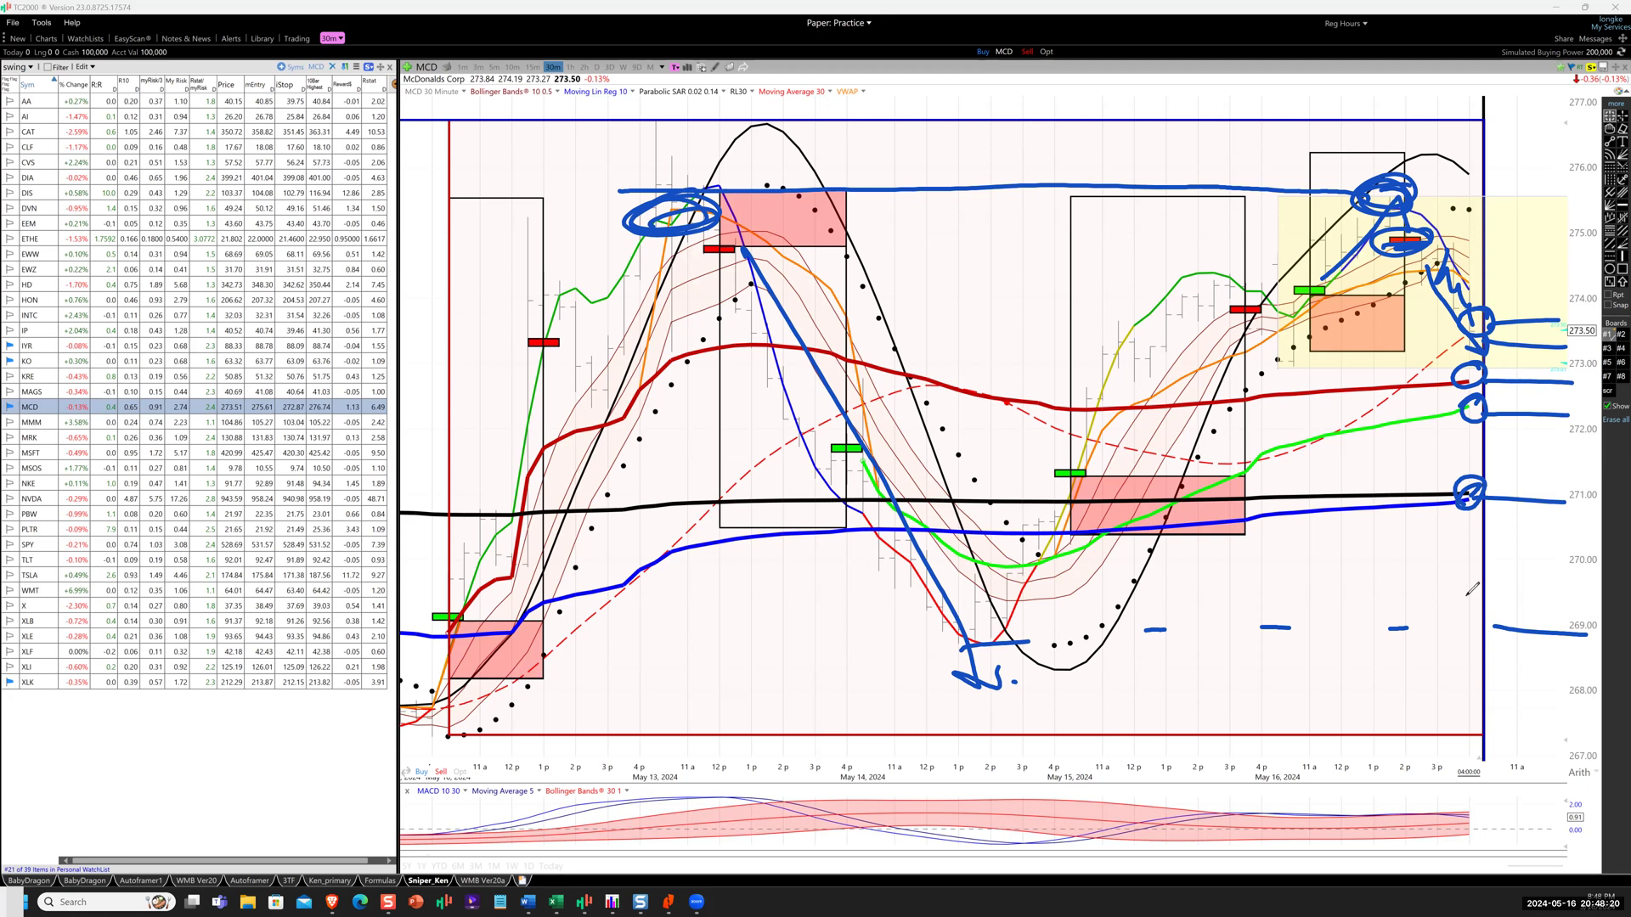
left_click_drag(1378, 631, 1541, 633)
left_click_drag(977, 647, 1058, 648)
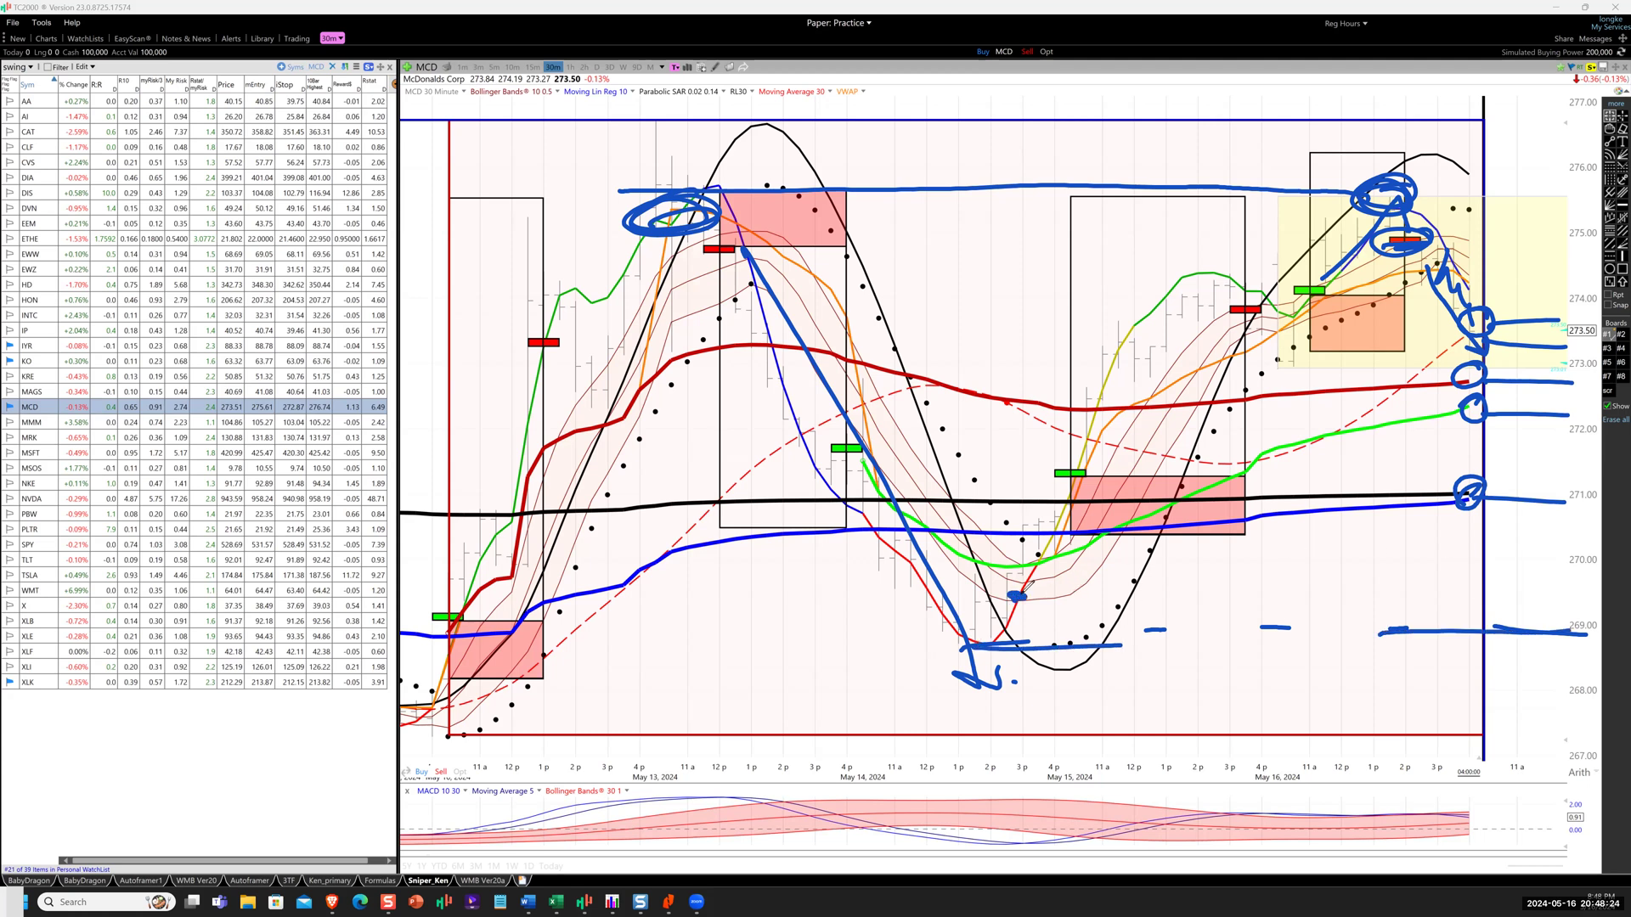